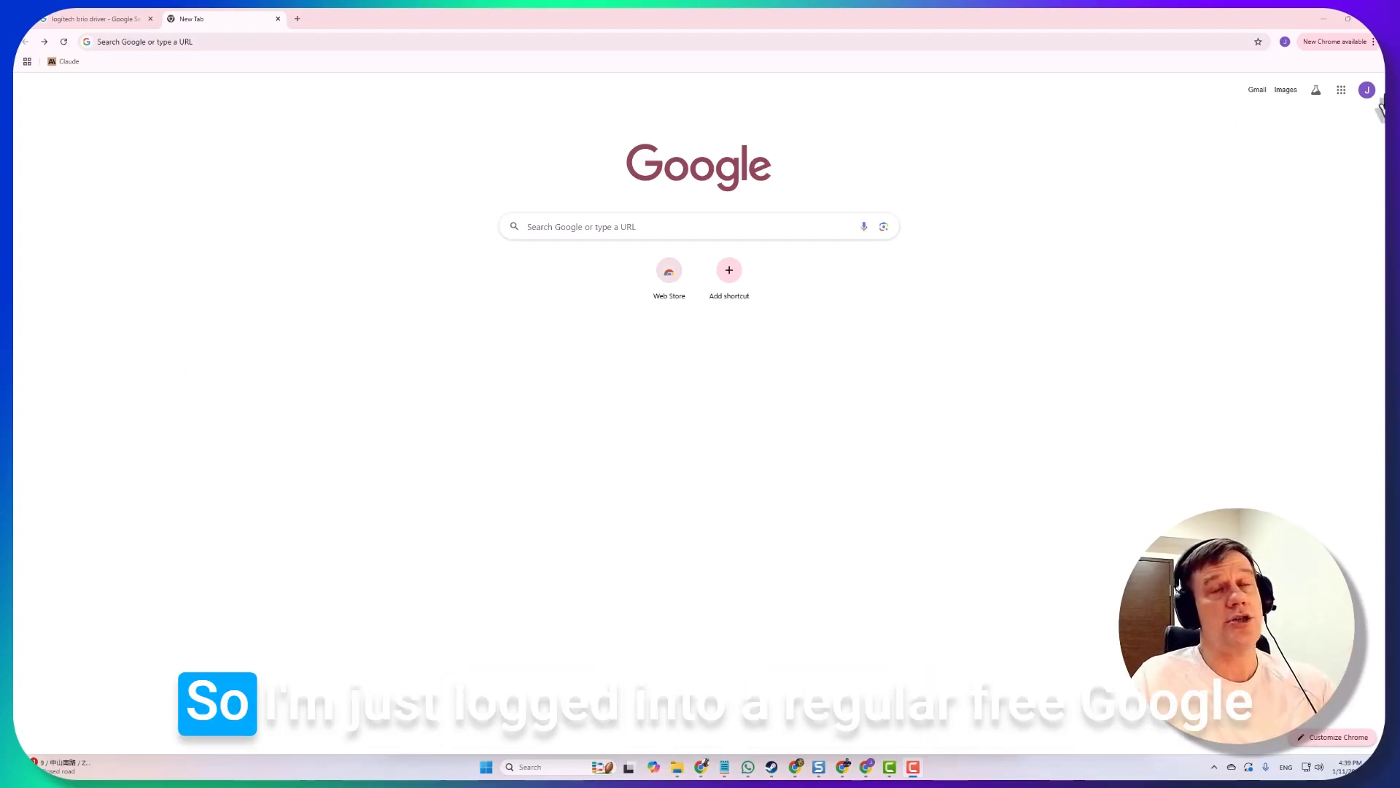
Search for google workspace, open workspace.google.com and start the sign-up with Get started
click(1365, 92)
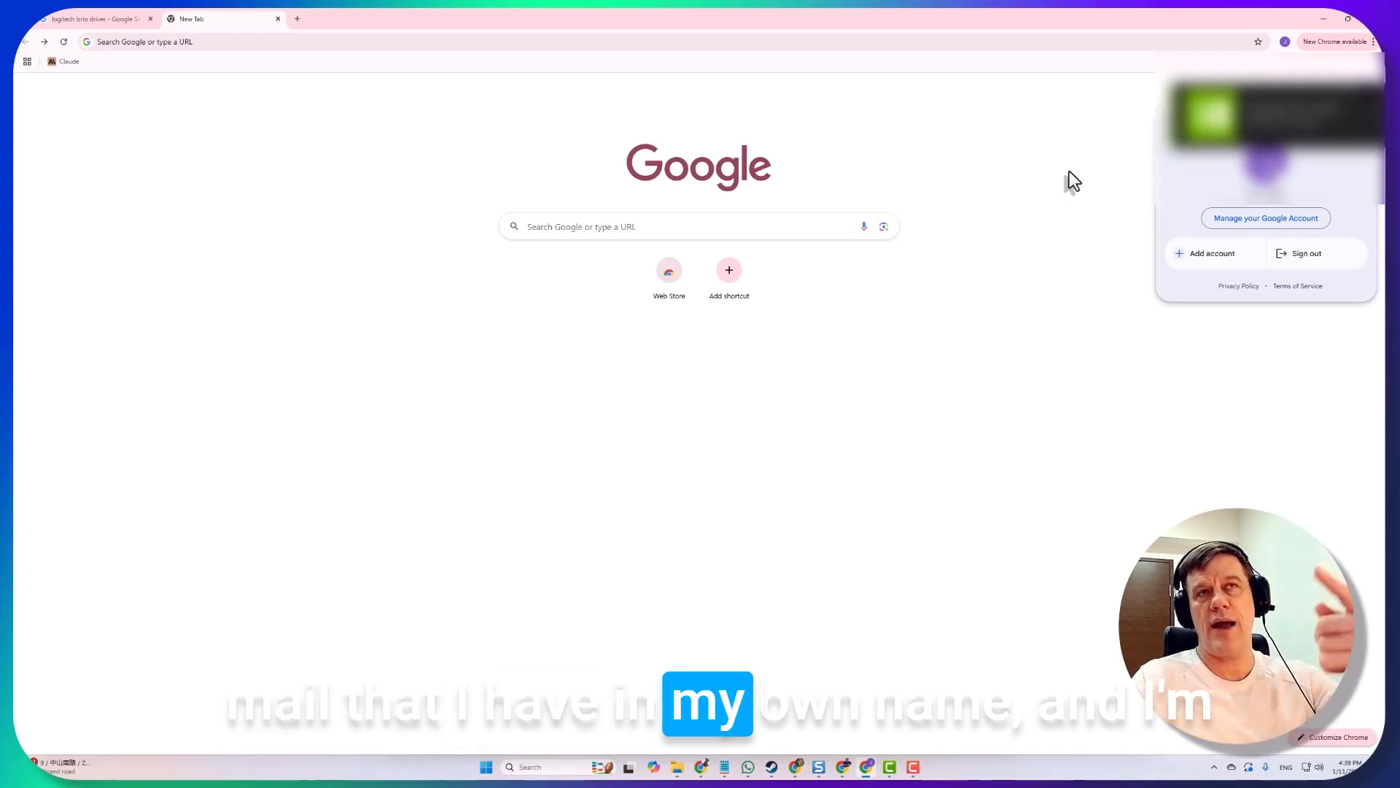
click(706, 41)
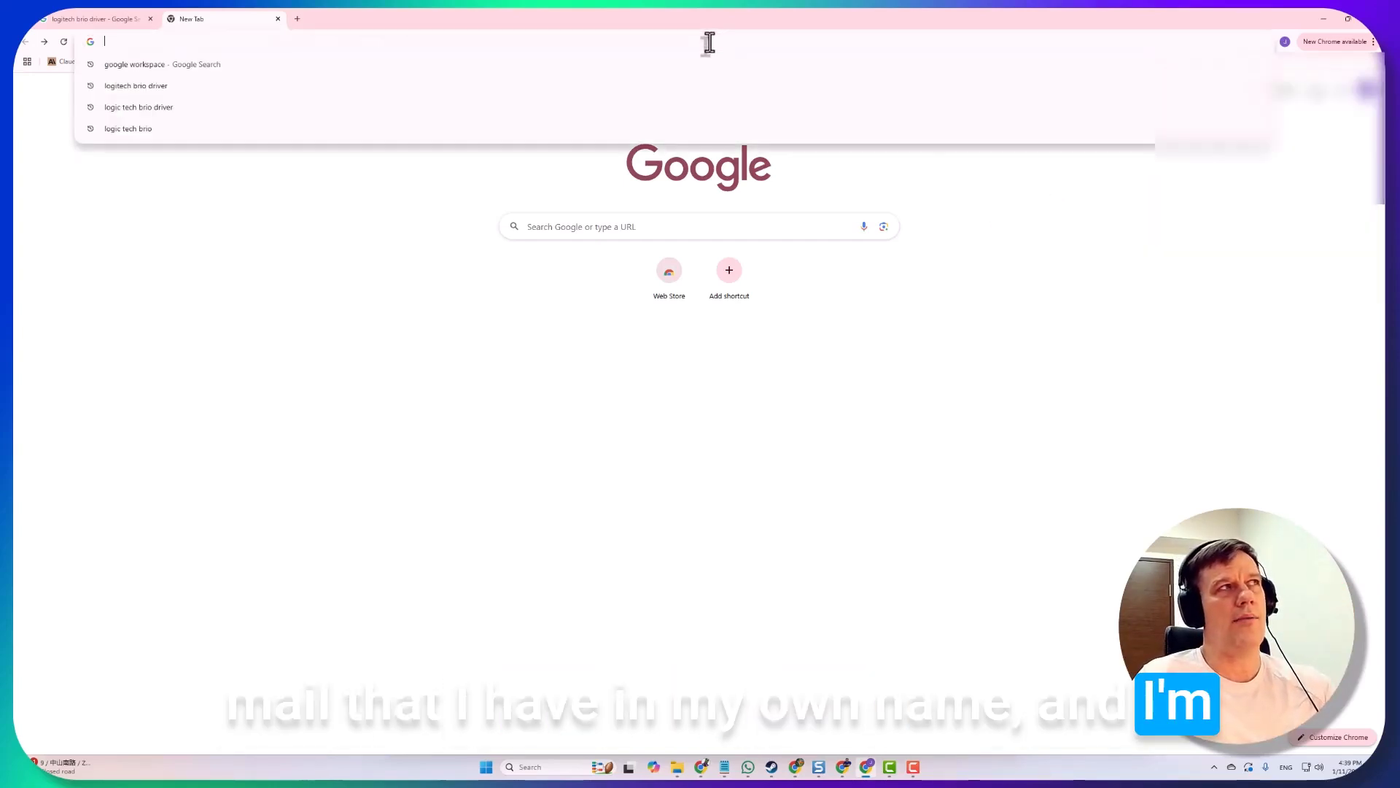
text(google workspace)
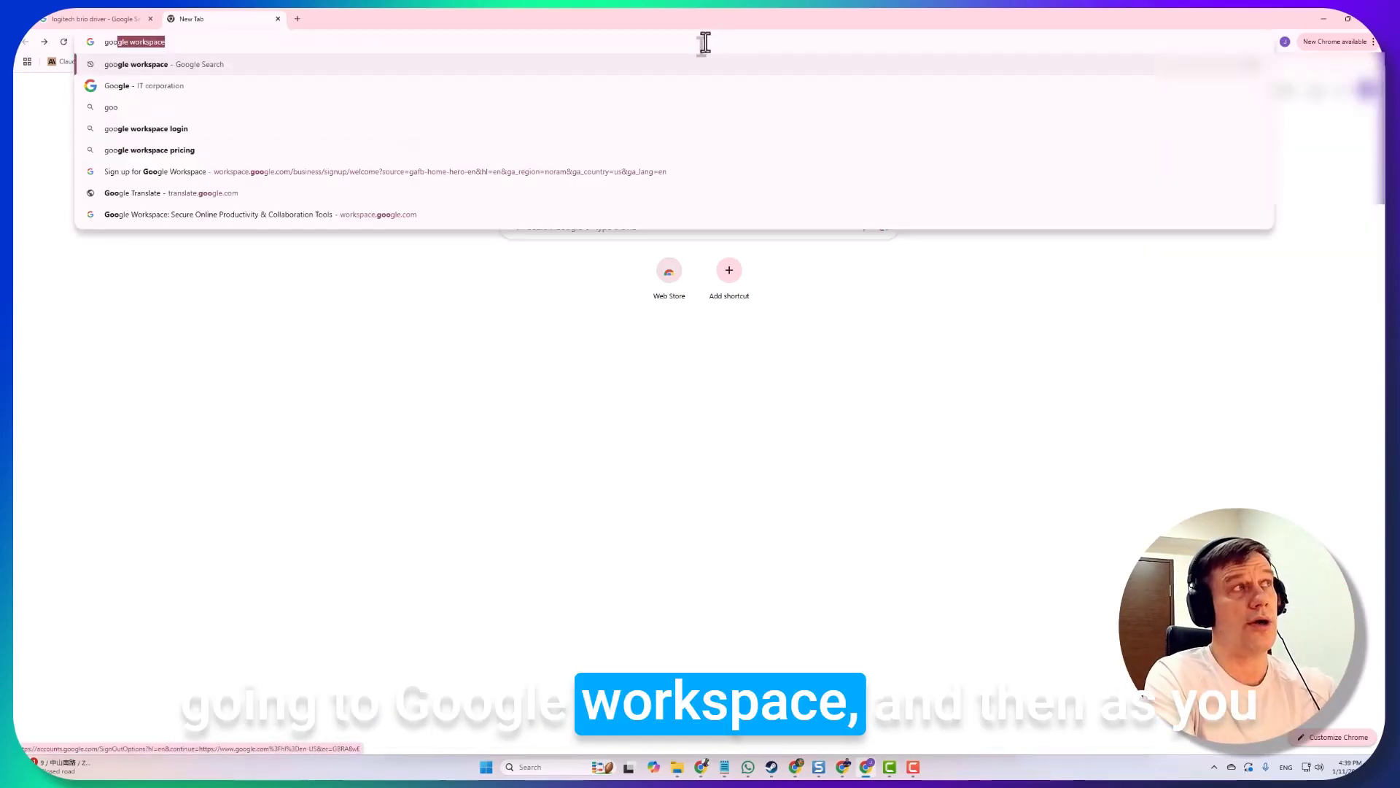
key(Return)
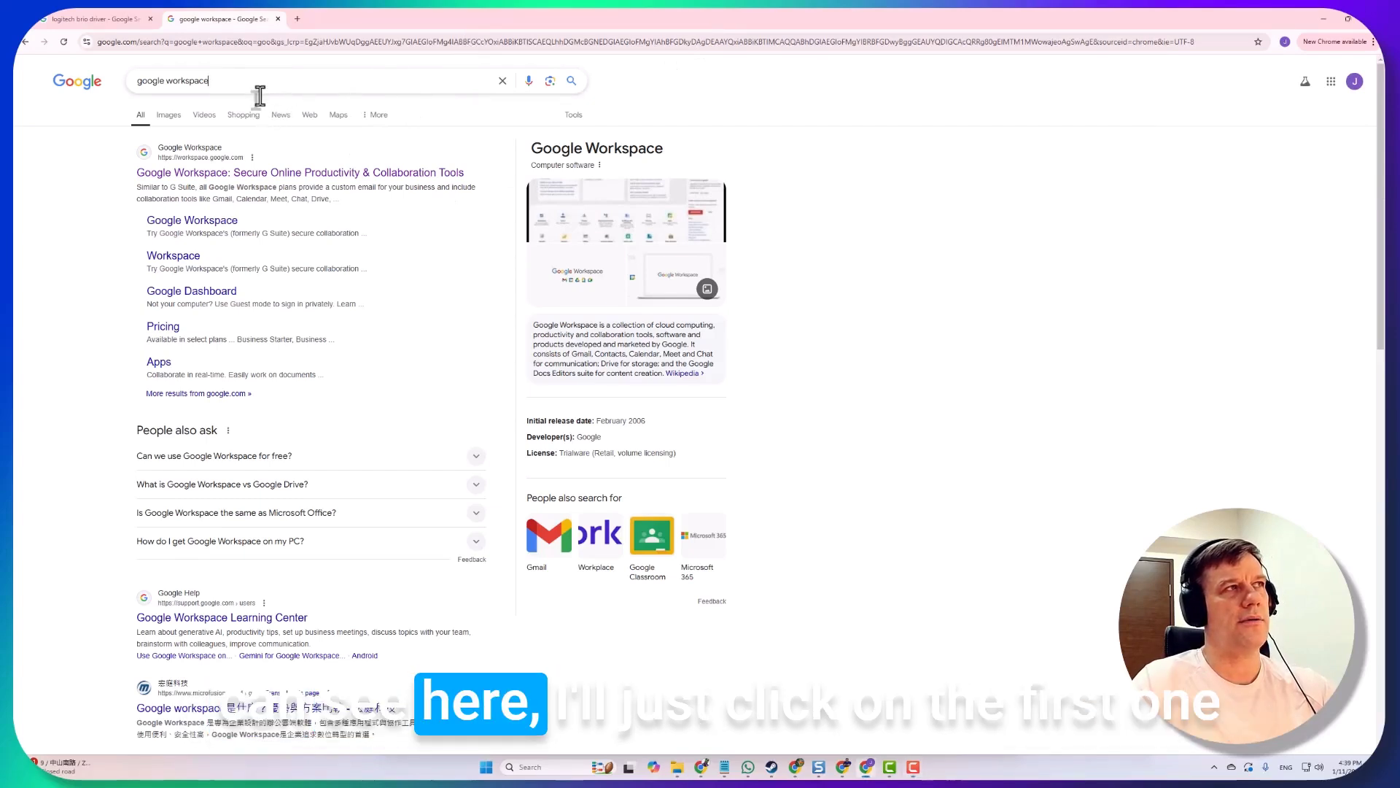
click(212, 173)
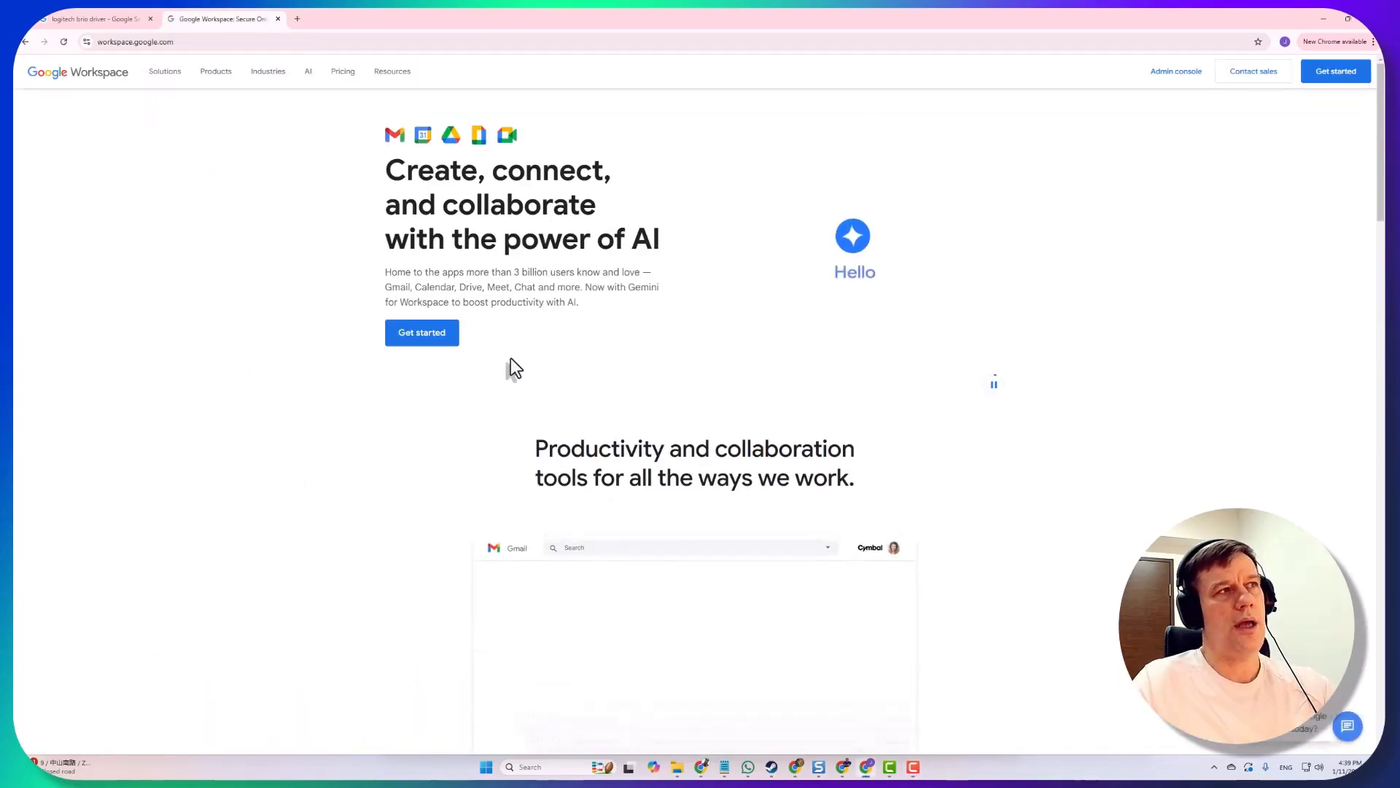
click(422, 334)
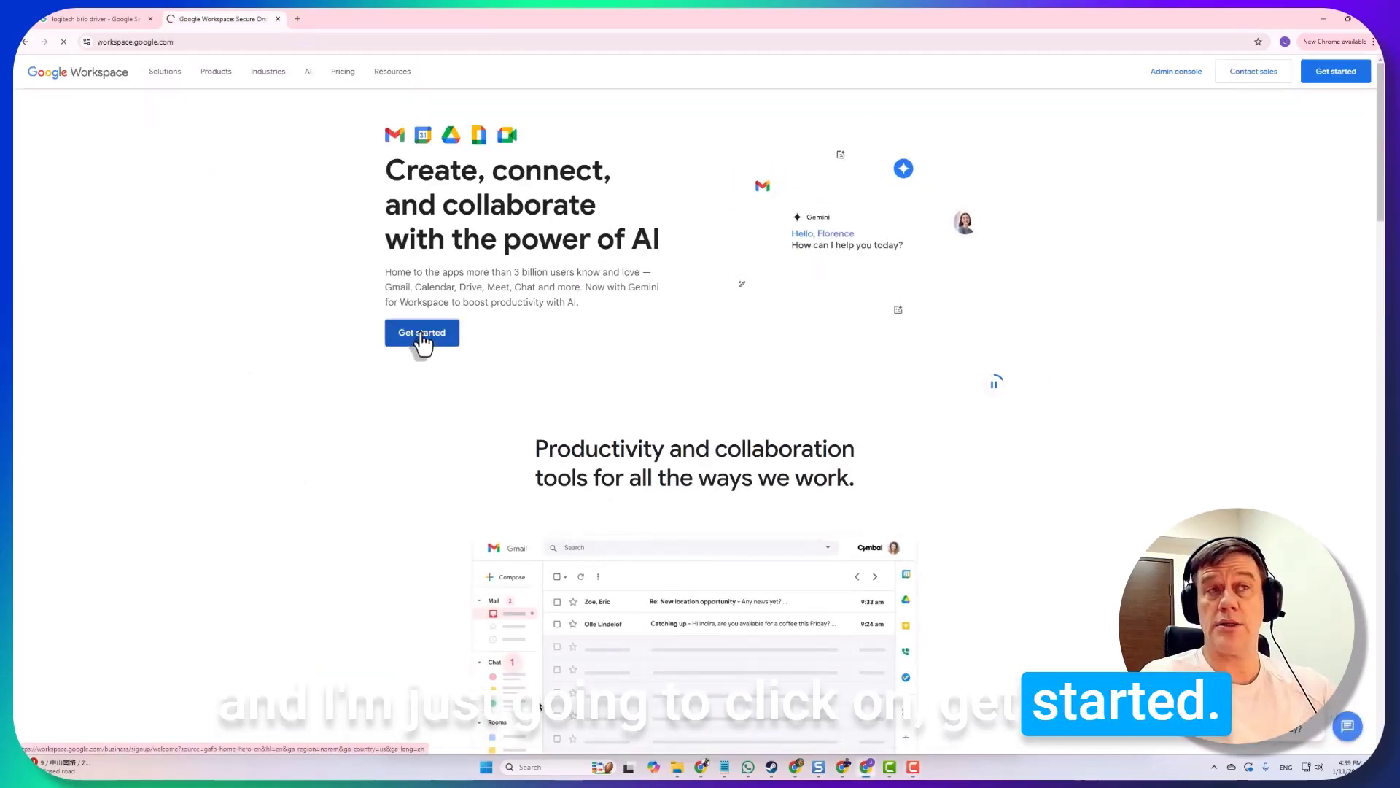
Enter the business name, choose Just you as team size, and keep the region Taiwan
click(516, 157)
text(J)
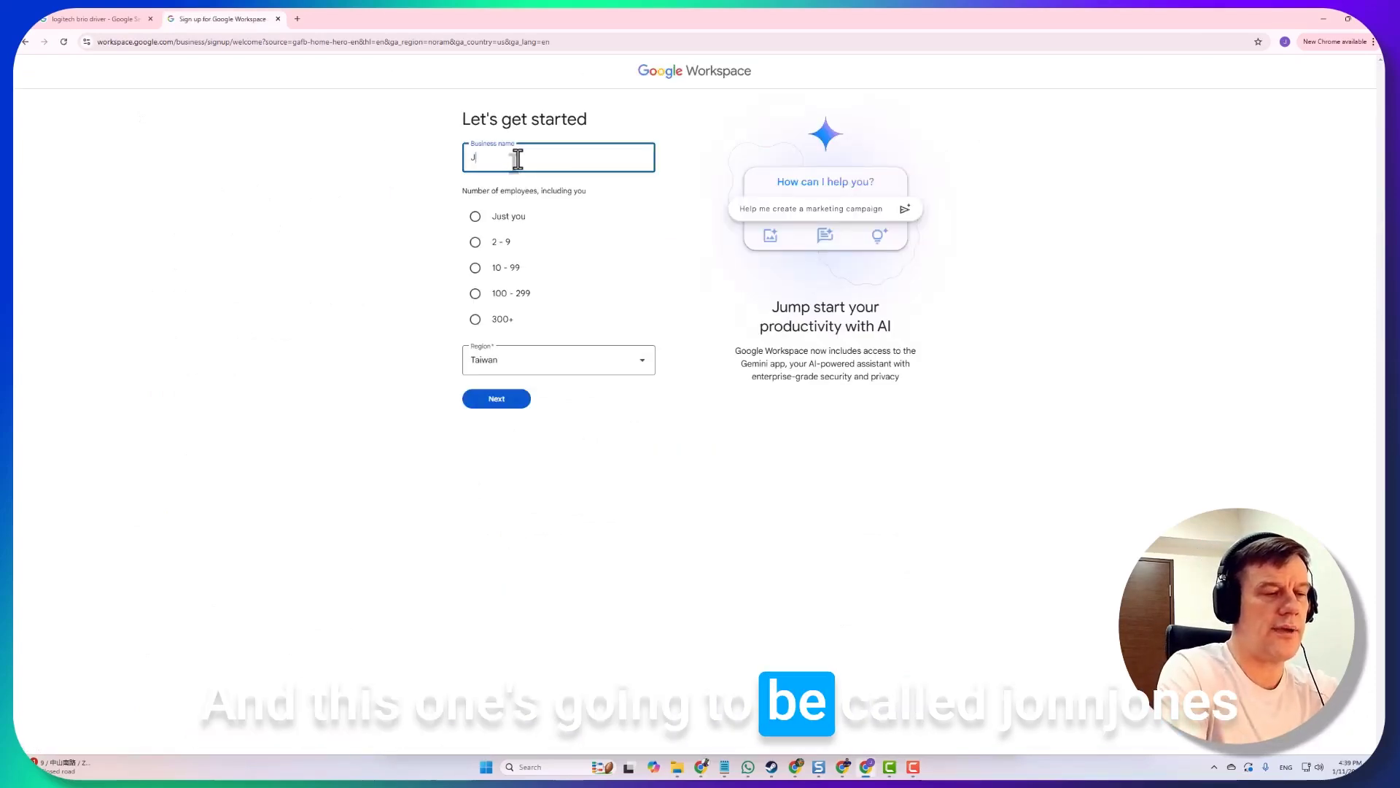
text(on Jones Site)
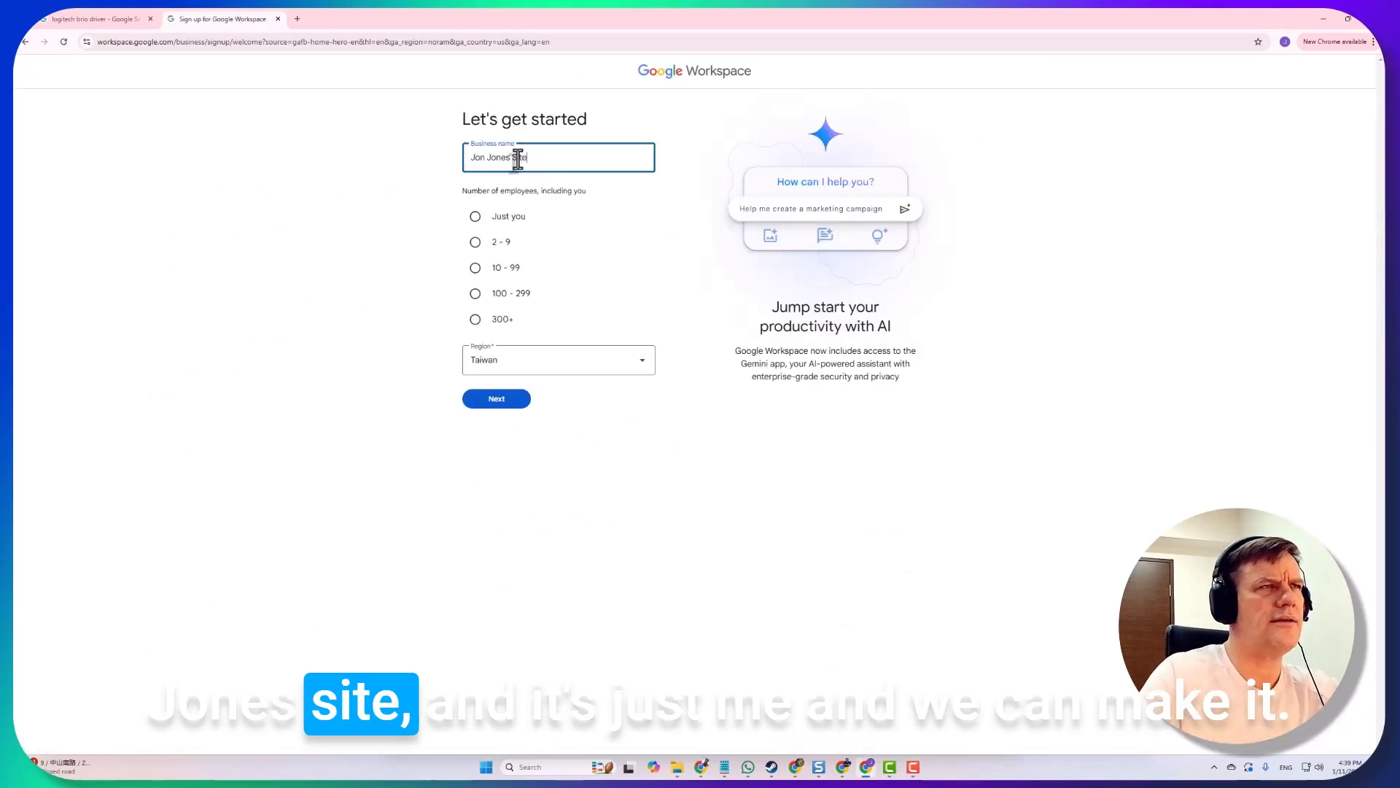
click(474, 217)
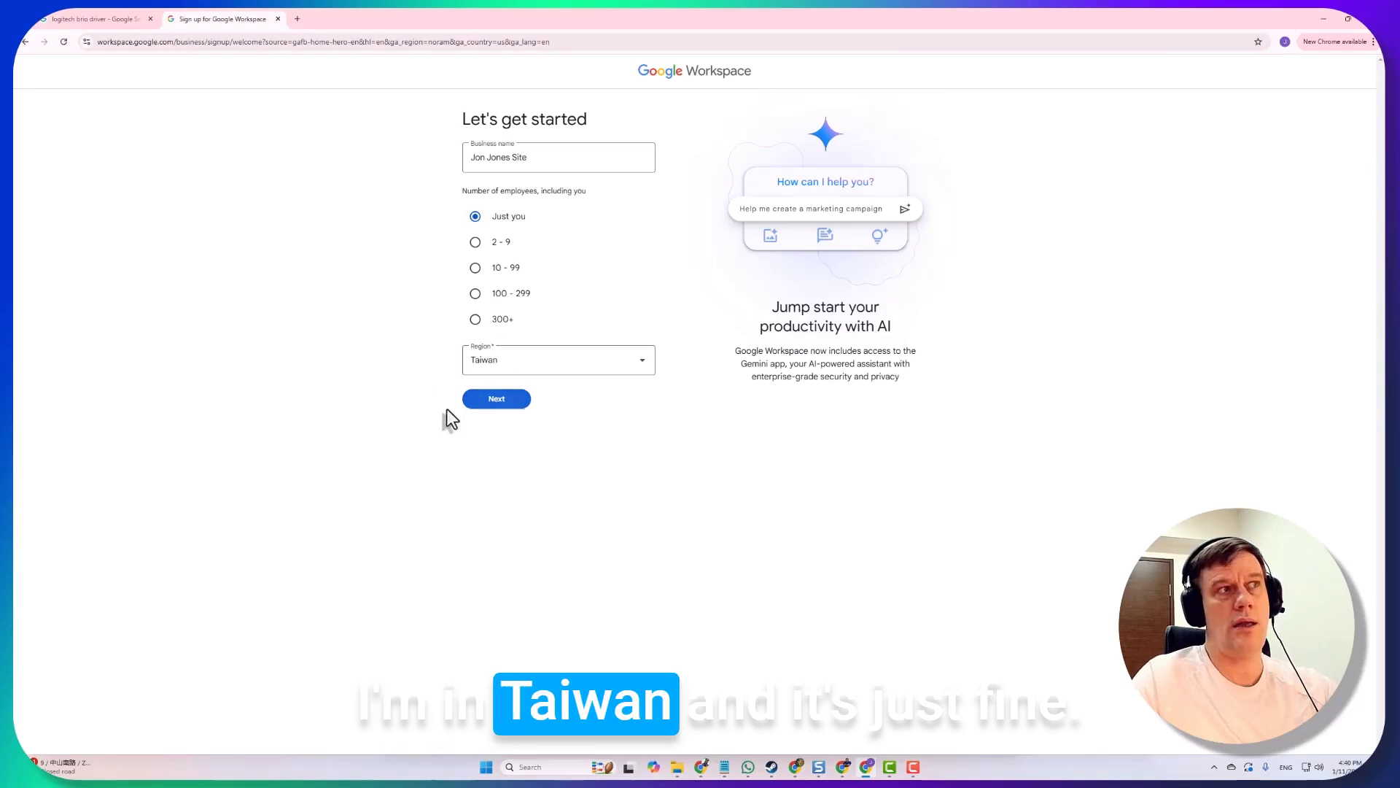
click(494, 402)
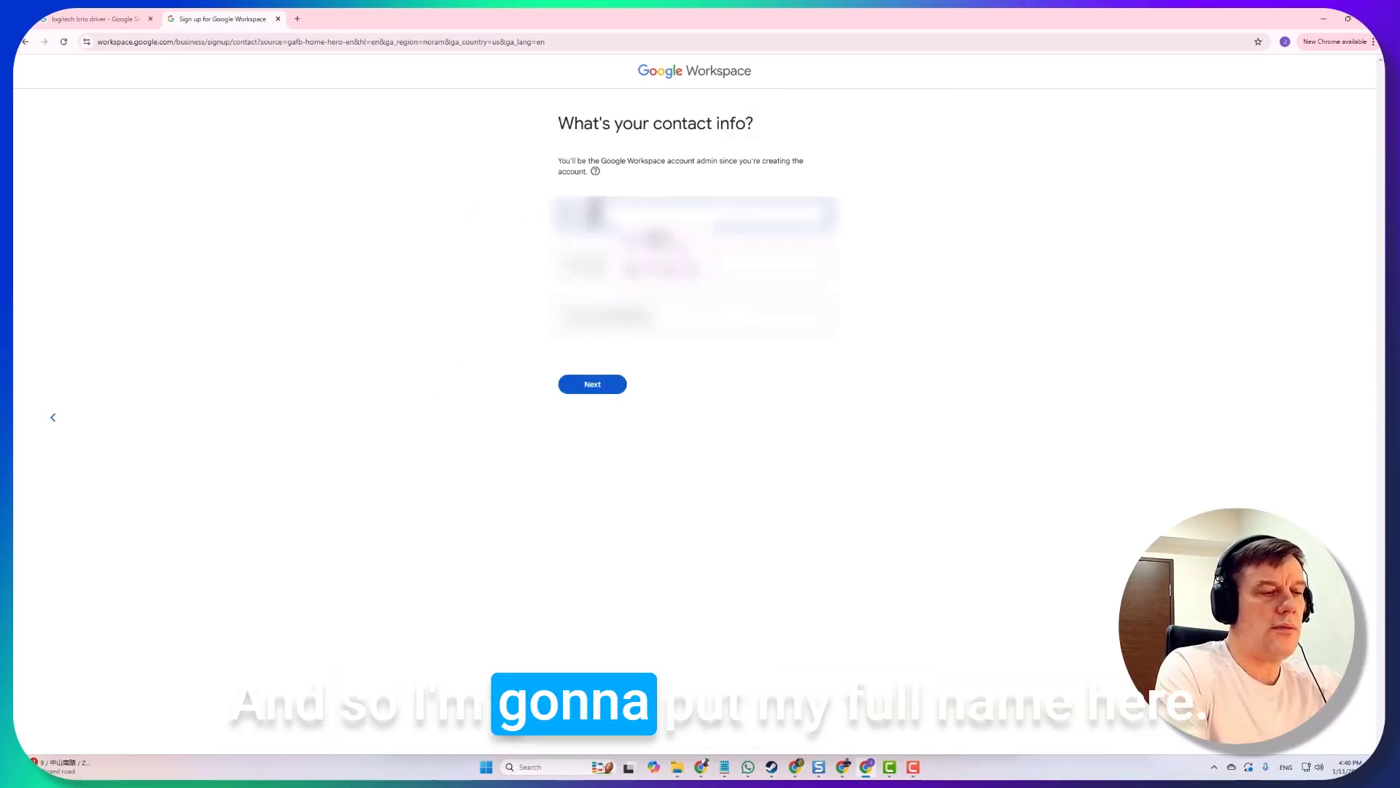
Fill in the admin contact details, including the contact e-mail, and submit them
click(693, 264)
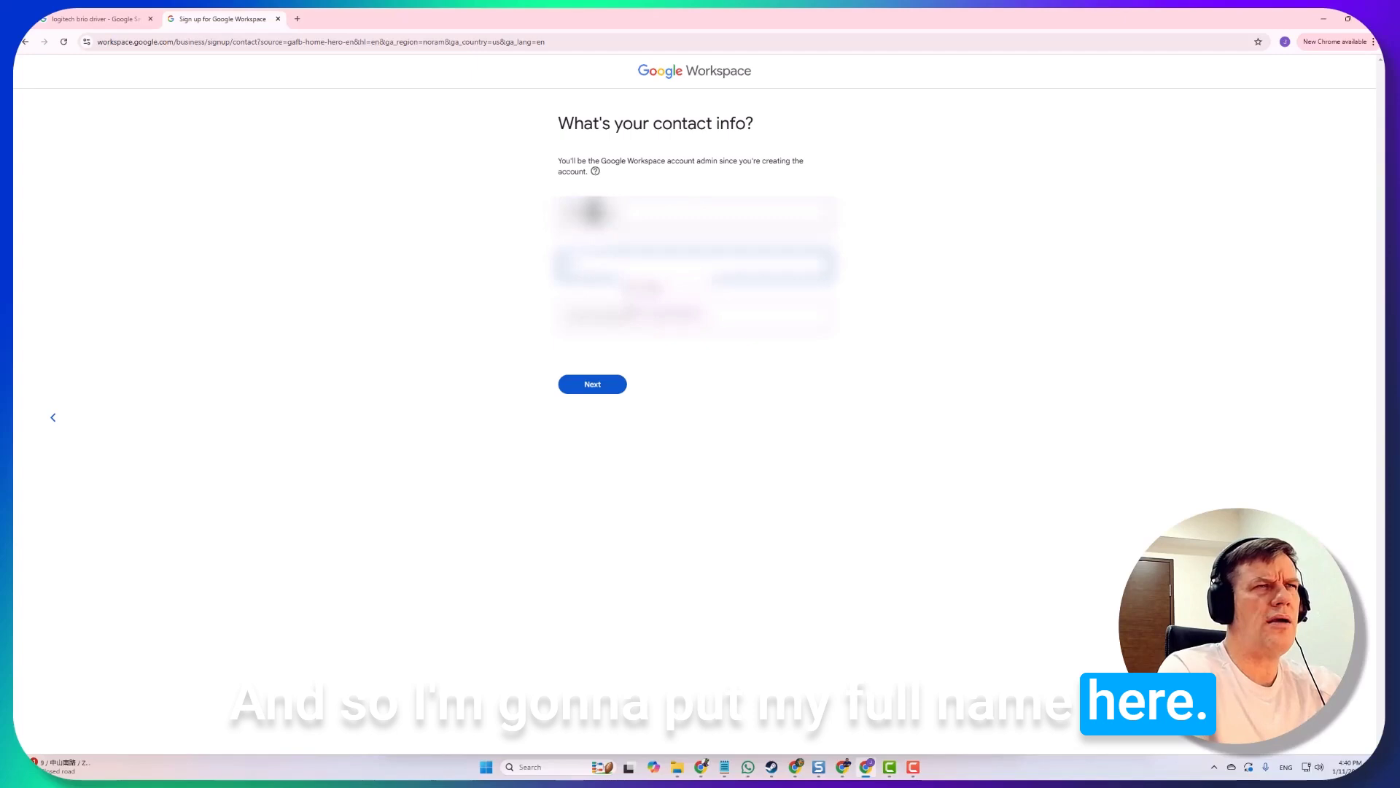
click(702, 318)
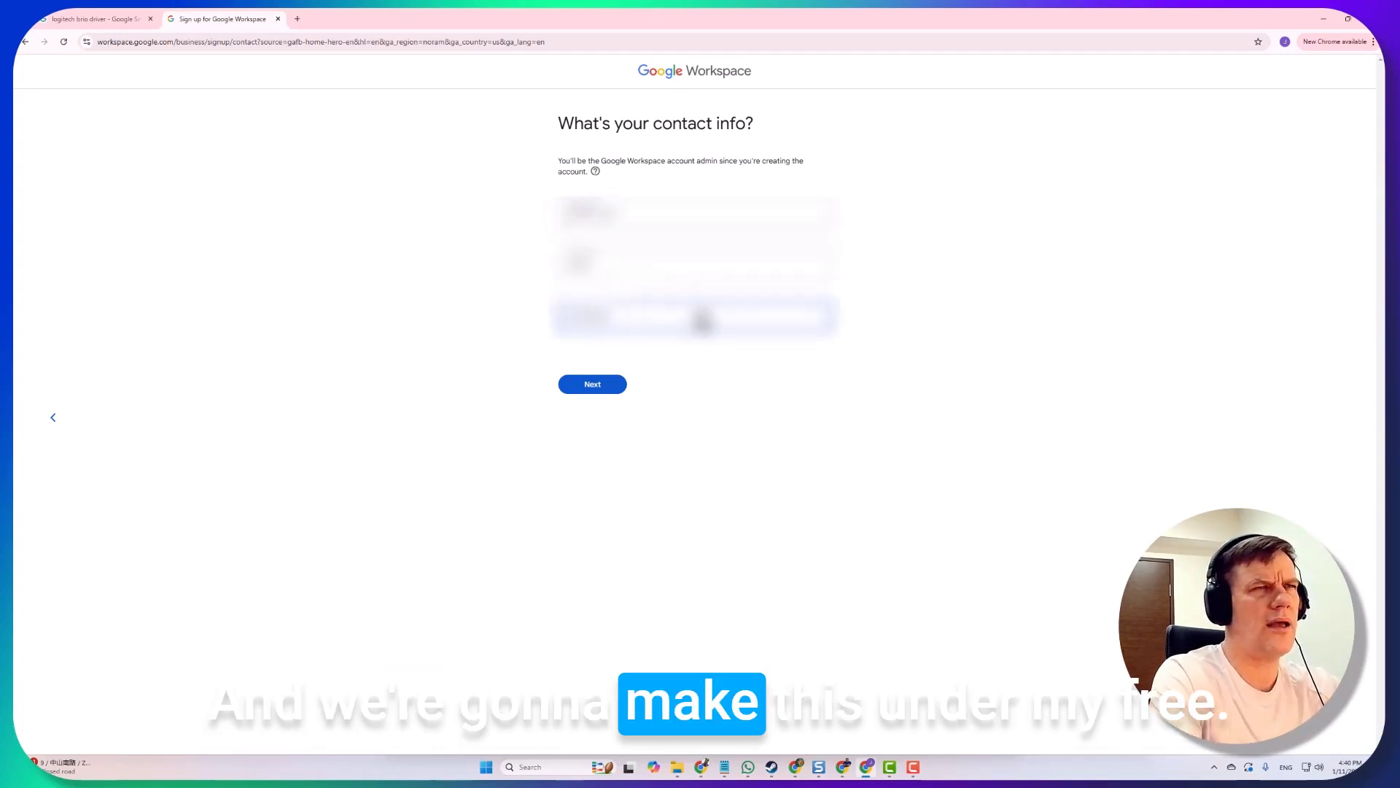
click(591, 391)
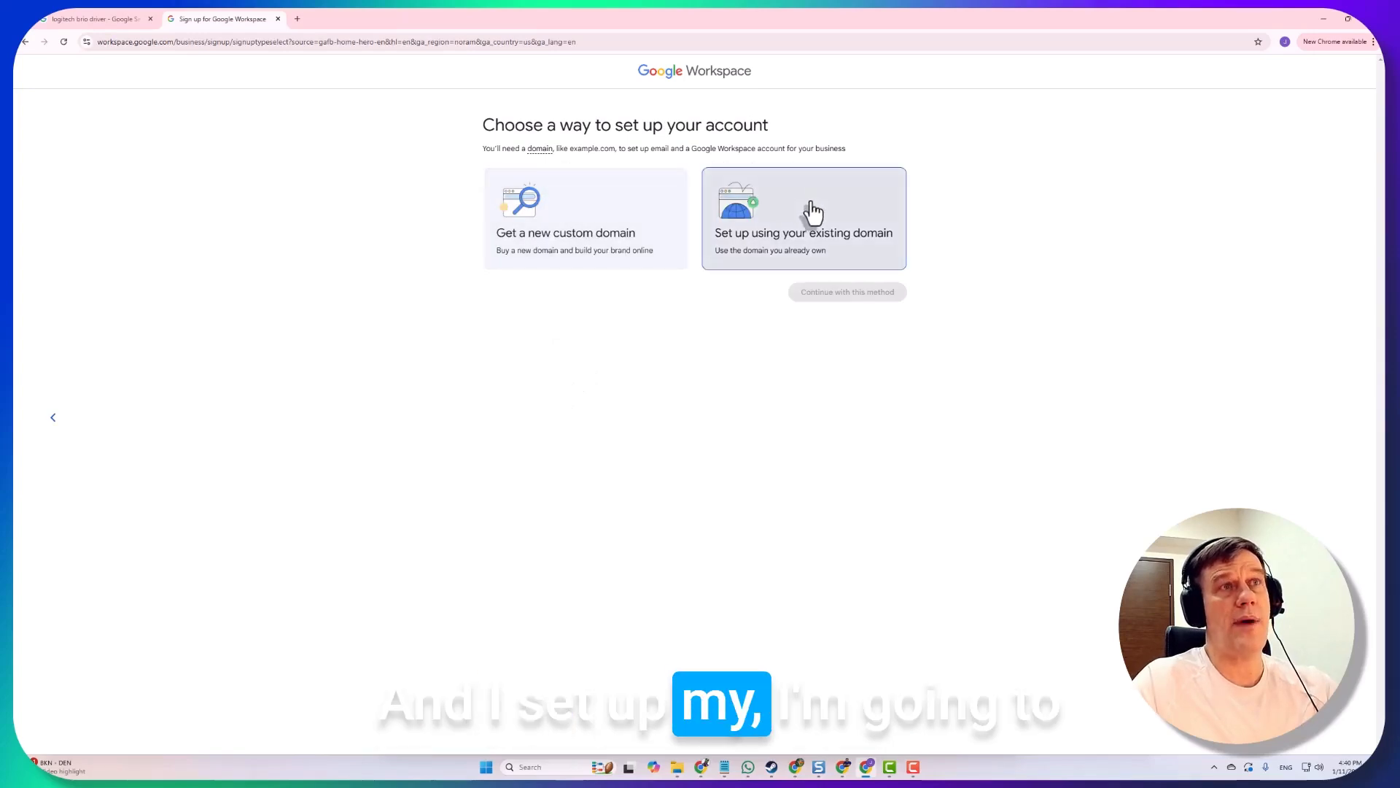
Choose the existing-domain setup, paste in jonjones.site, and confirm it for the account
click(811, 221)
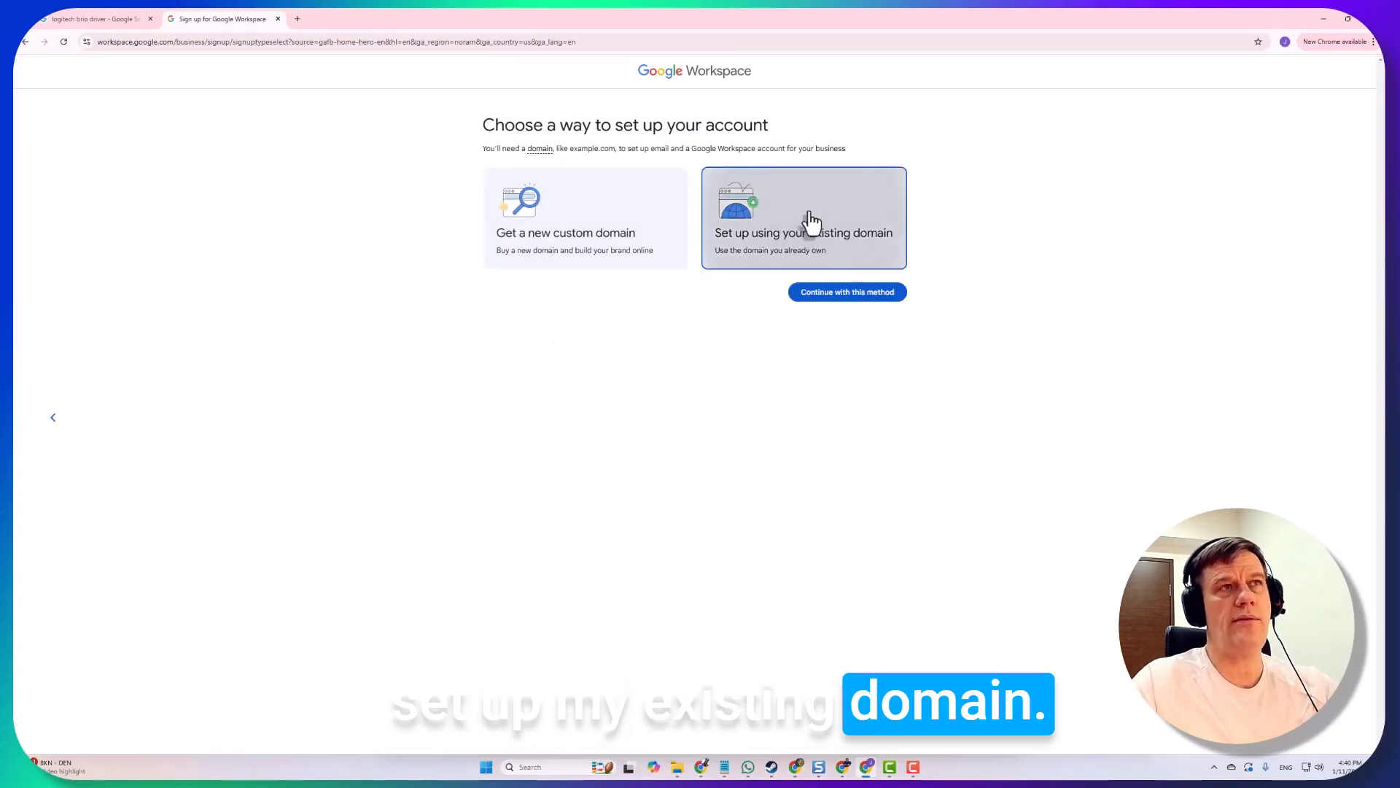
click(846, 292)
click(606, 221)
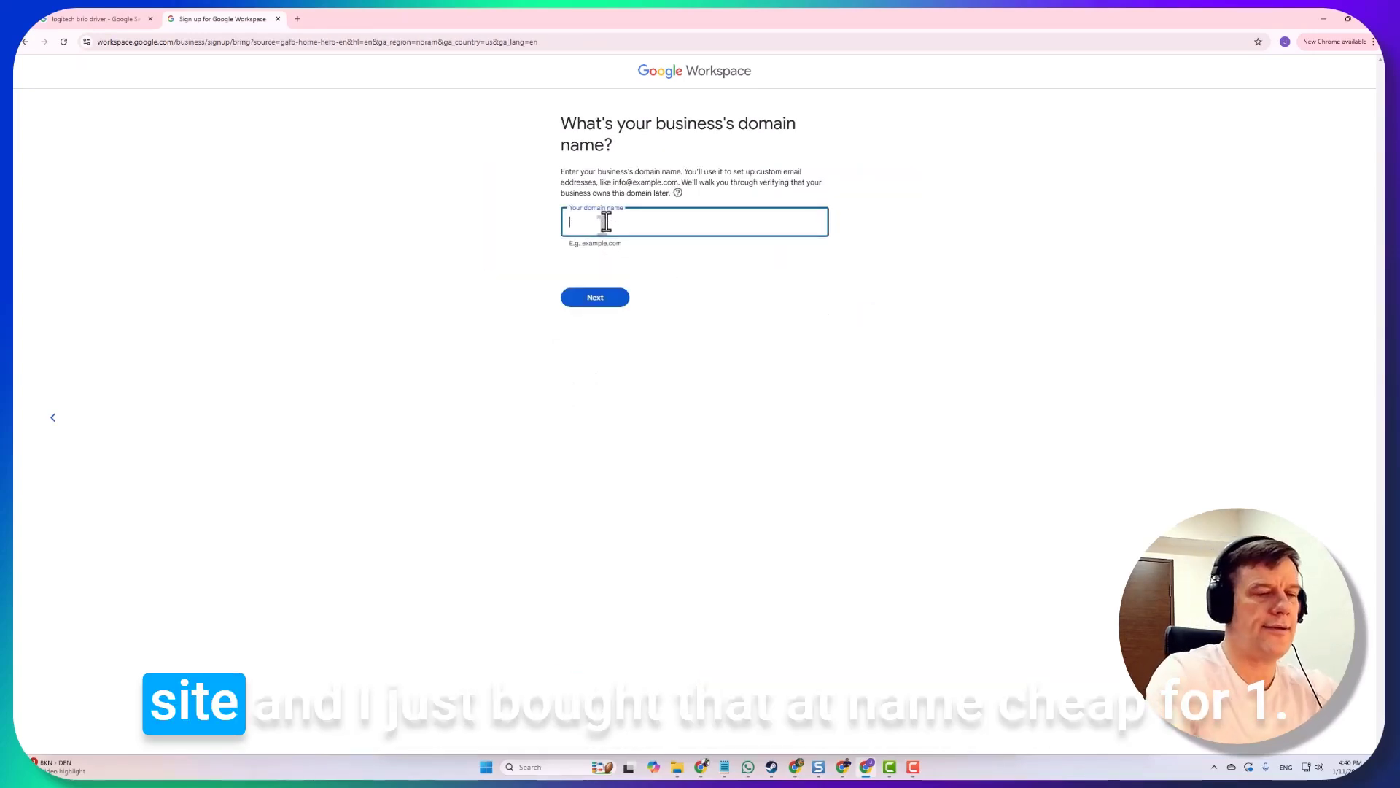
text(jonjones.site)
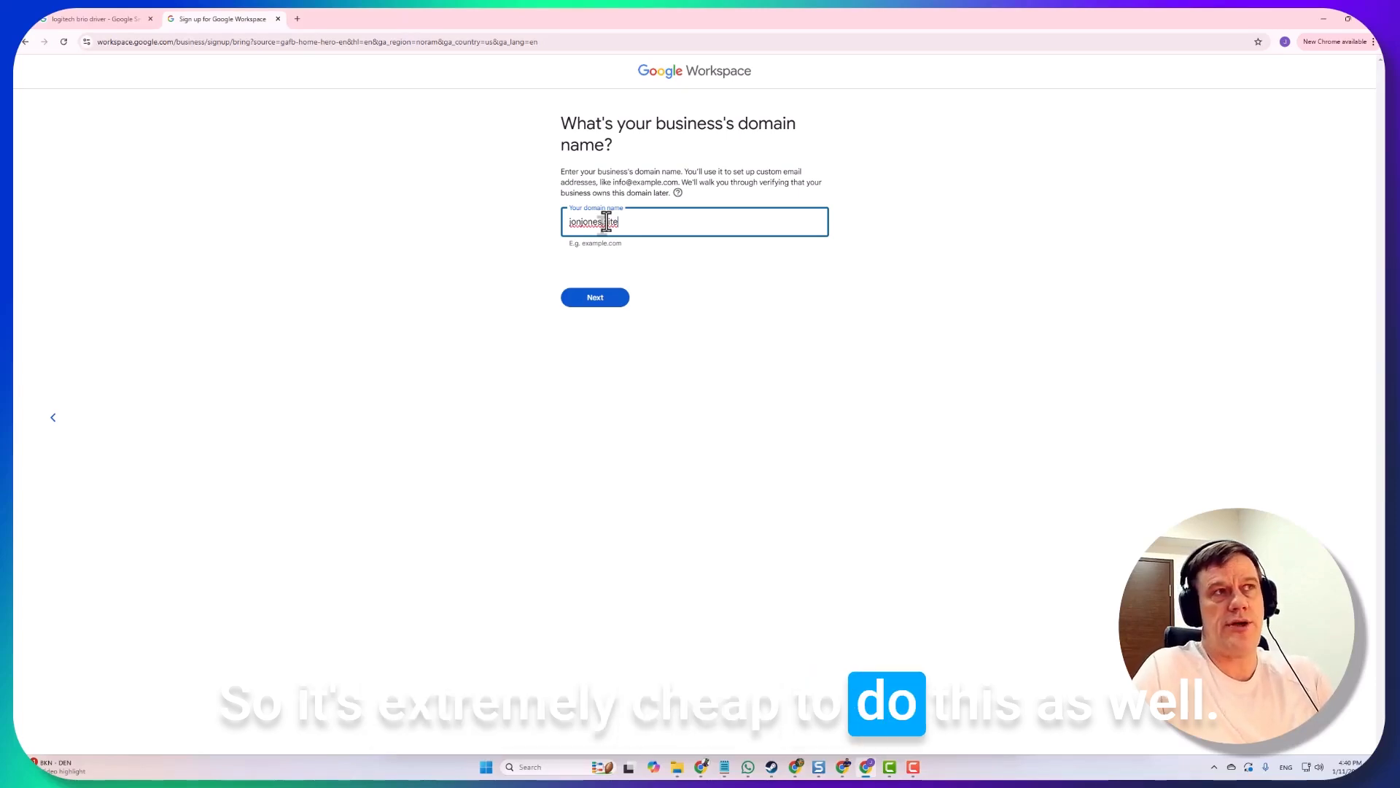
click(605, 299)
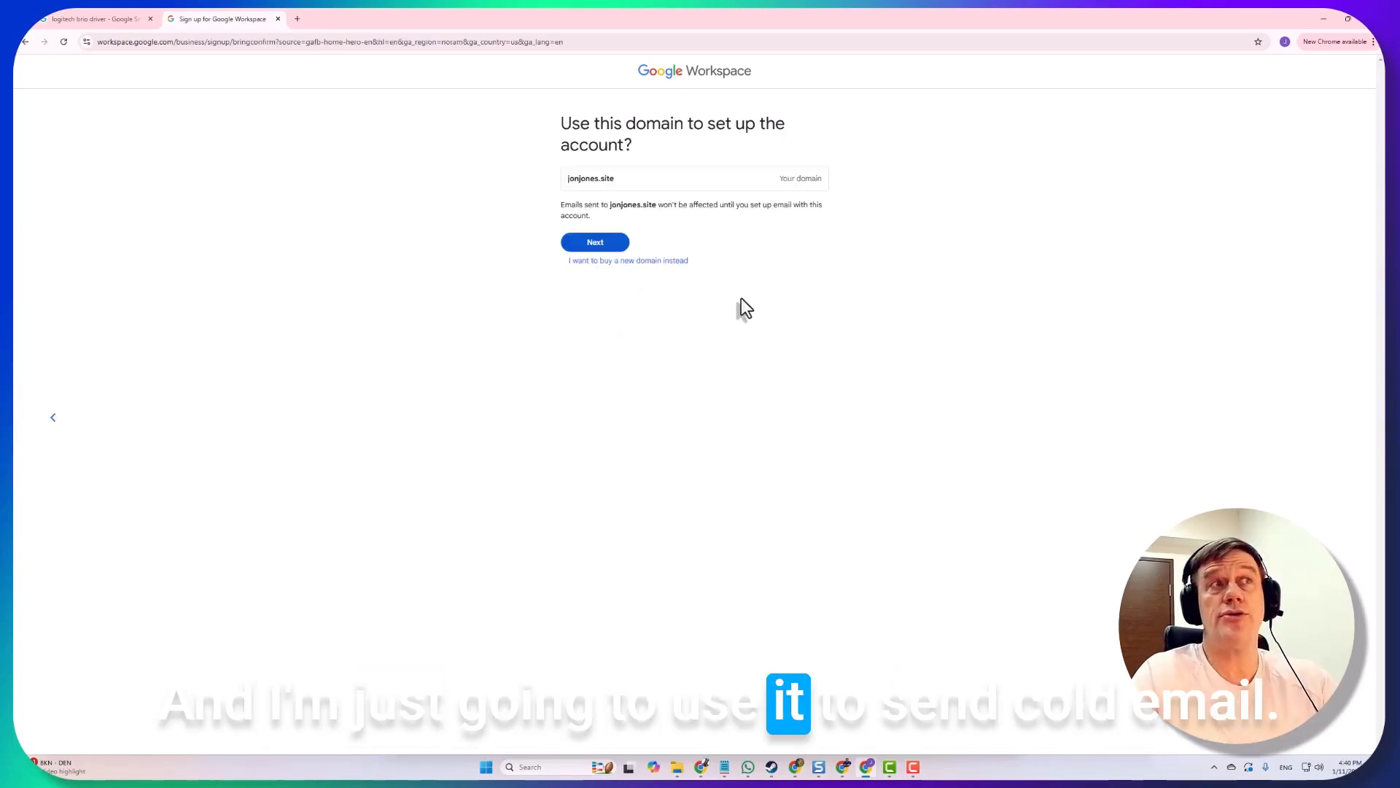
click(584, 242)
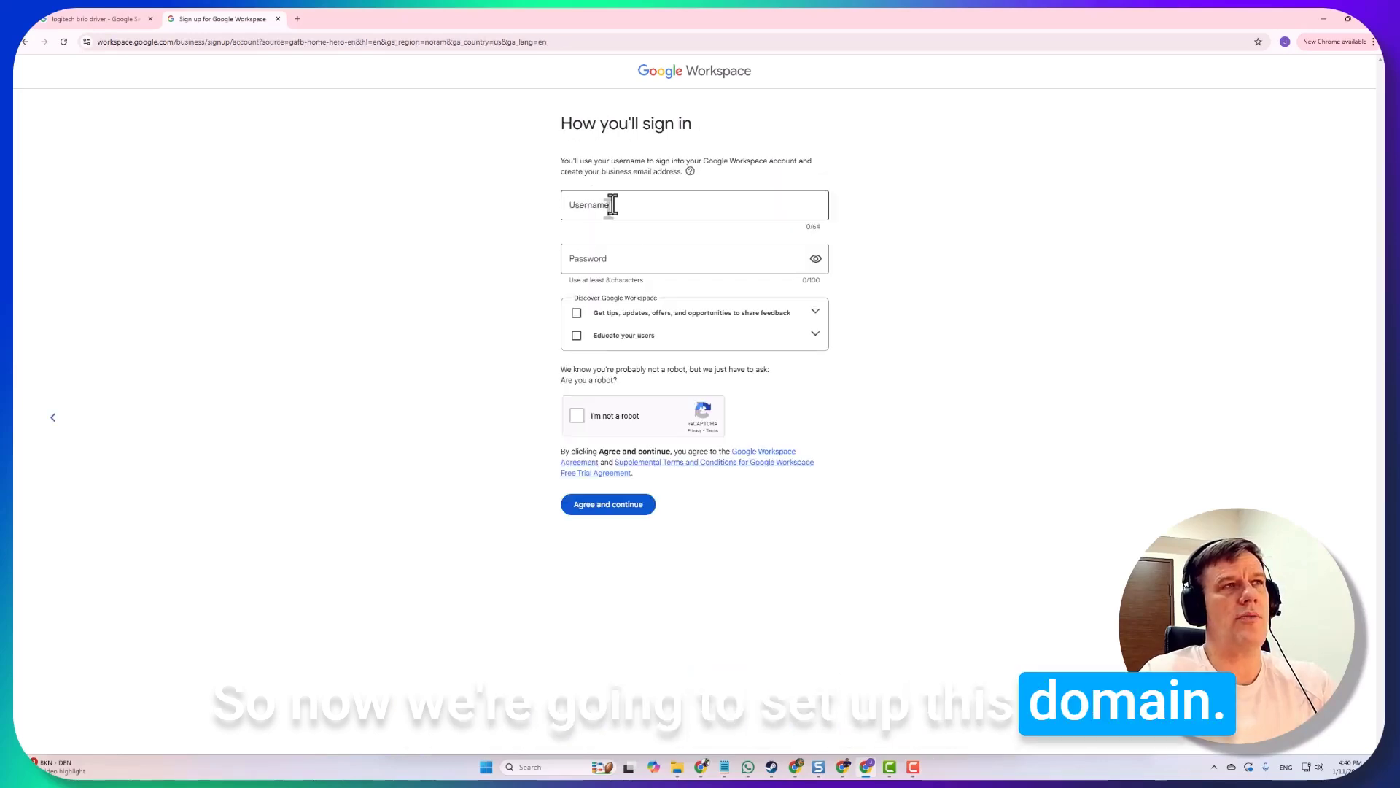
Enter the admin username and reveal the still-empty Password field with the show-password toggle
click(612, 205)
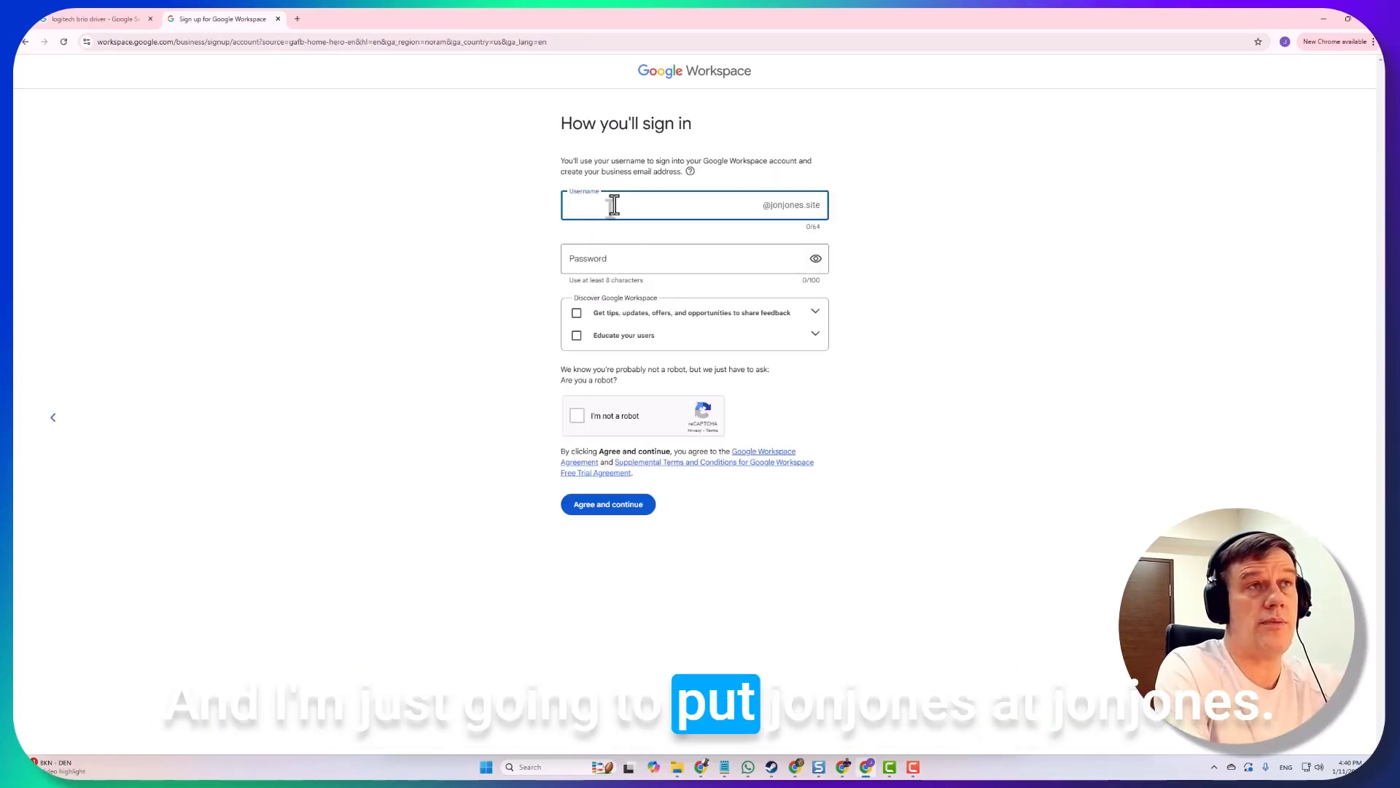
text(jon)
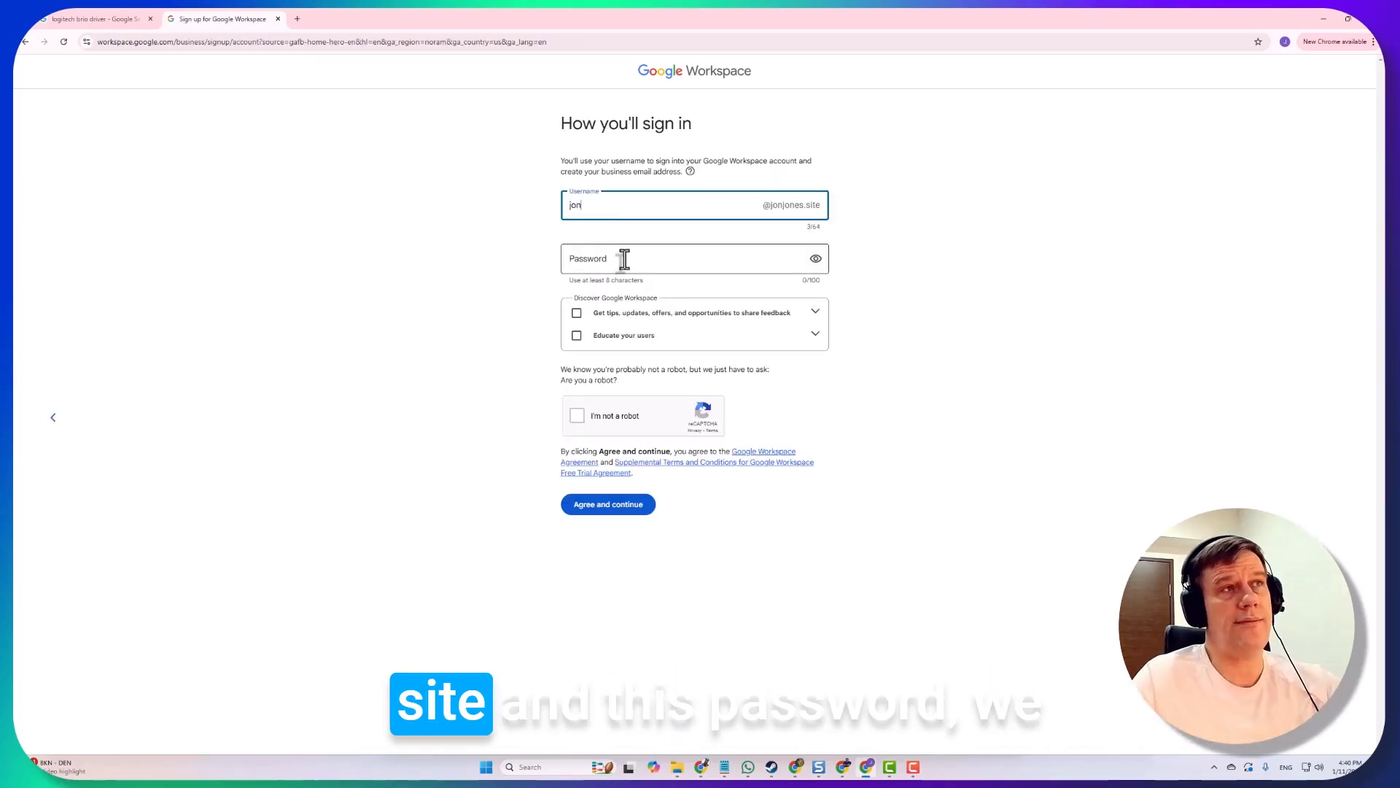
click(625, 259)
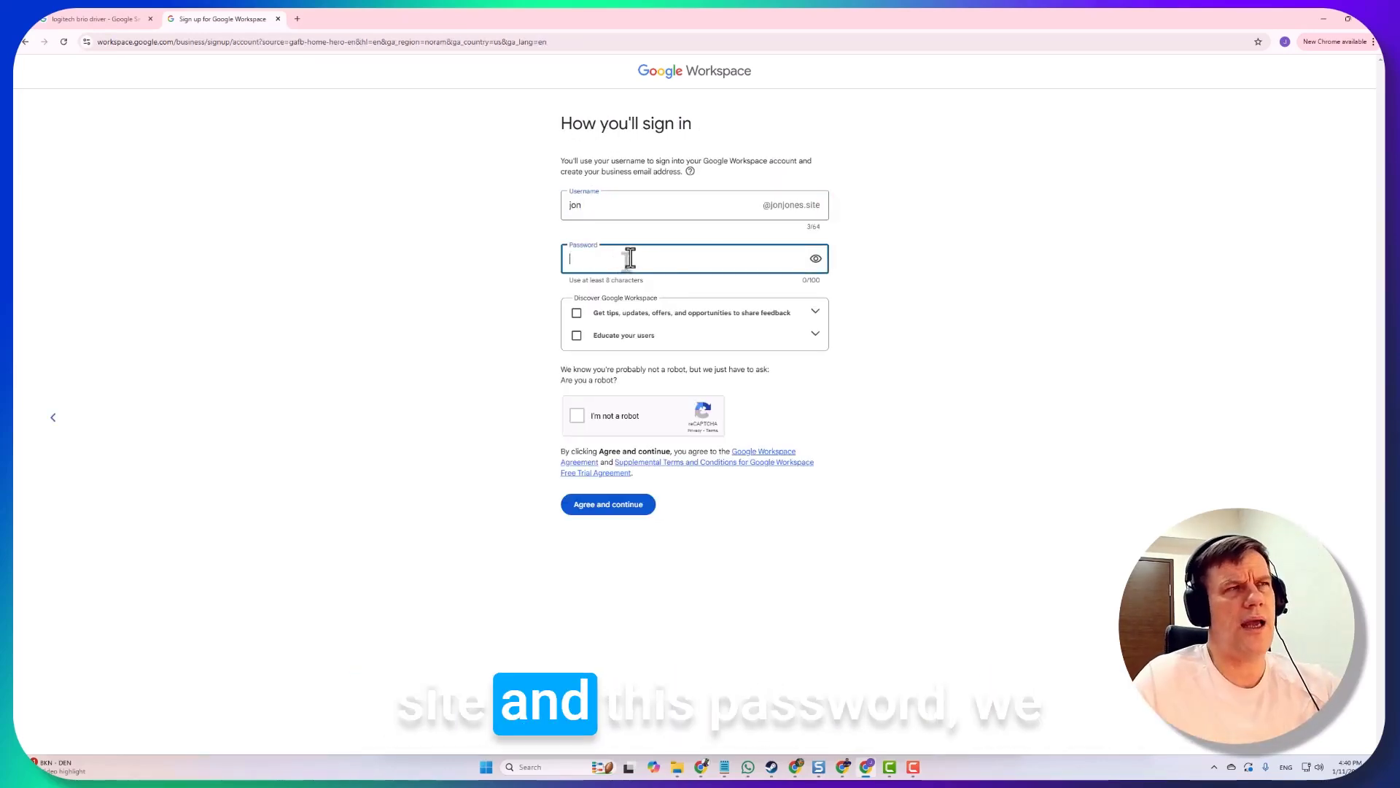
click(823, 267)
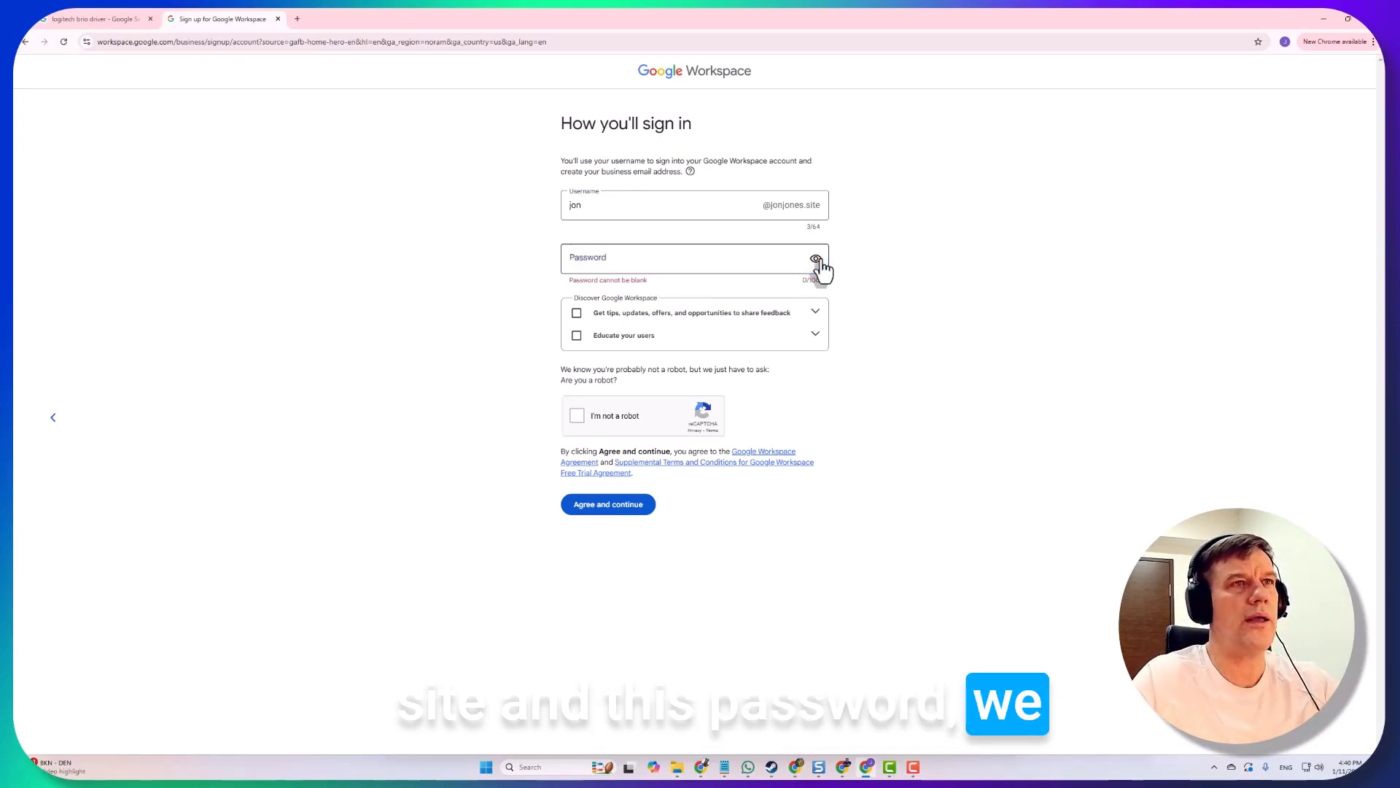
click(701, 261)
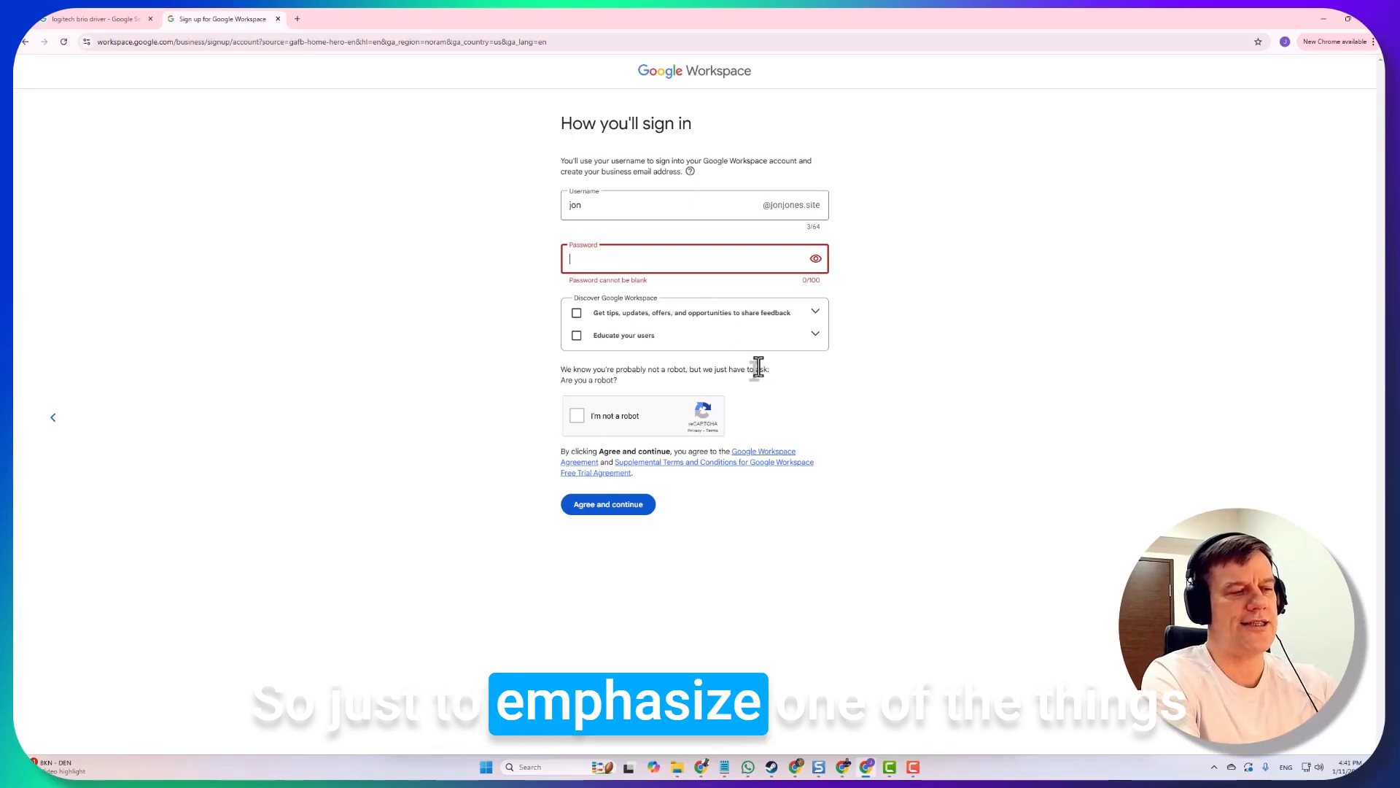
key(super)
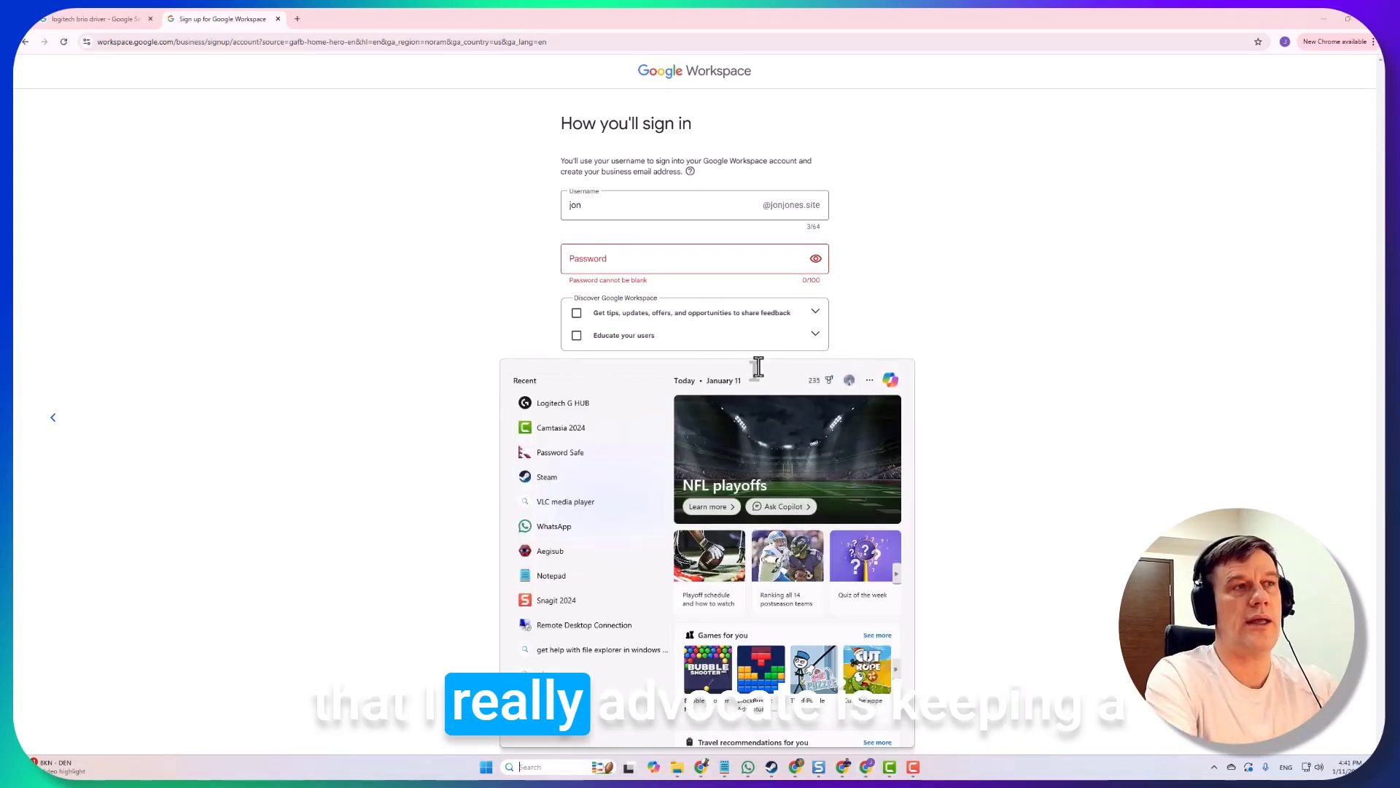
Unlock the Password Safe database with read-write access and find the account's existing entry
click(592, 455)
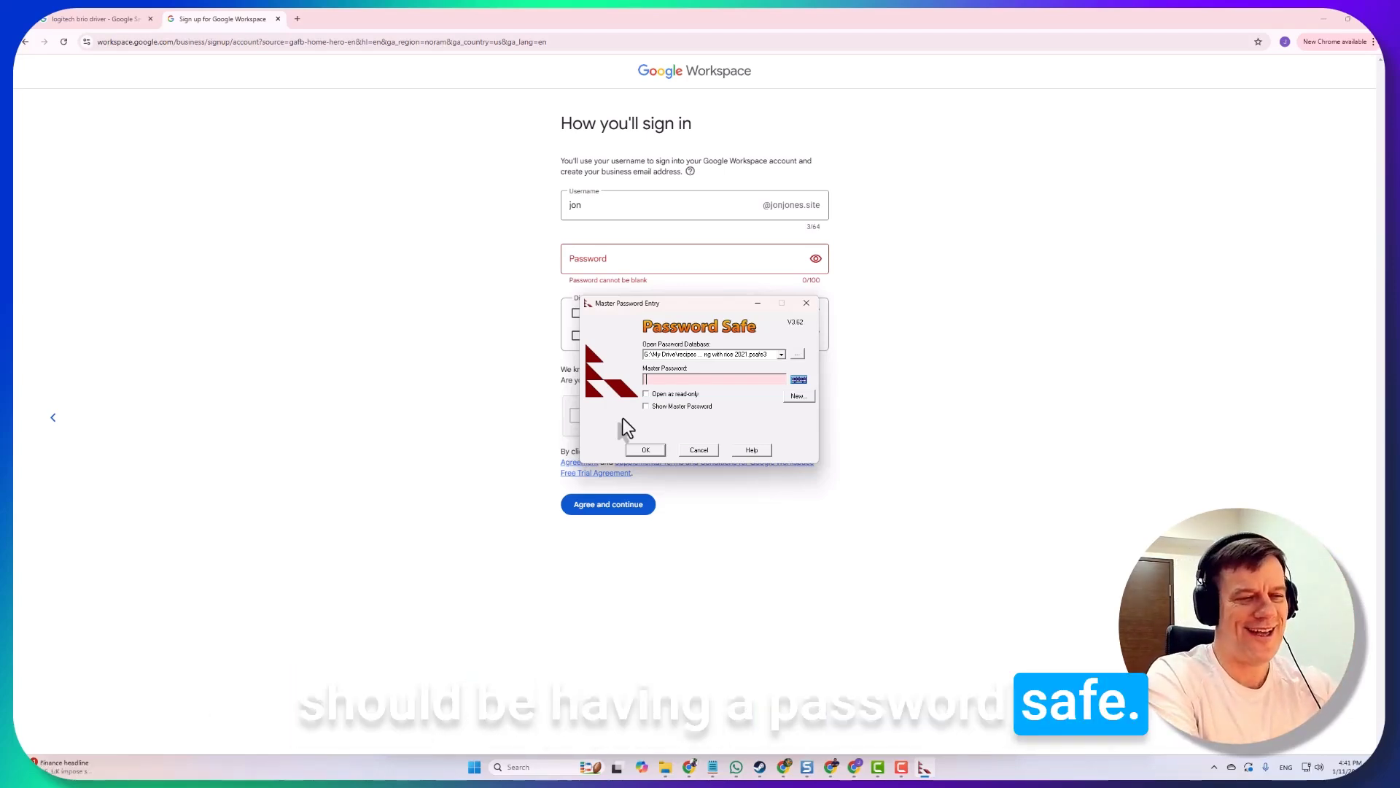
text(************)
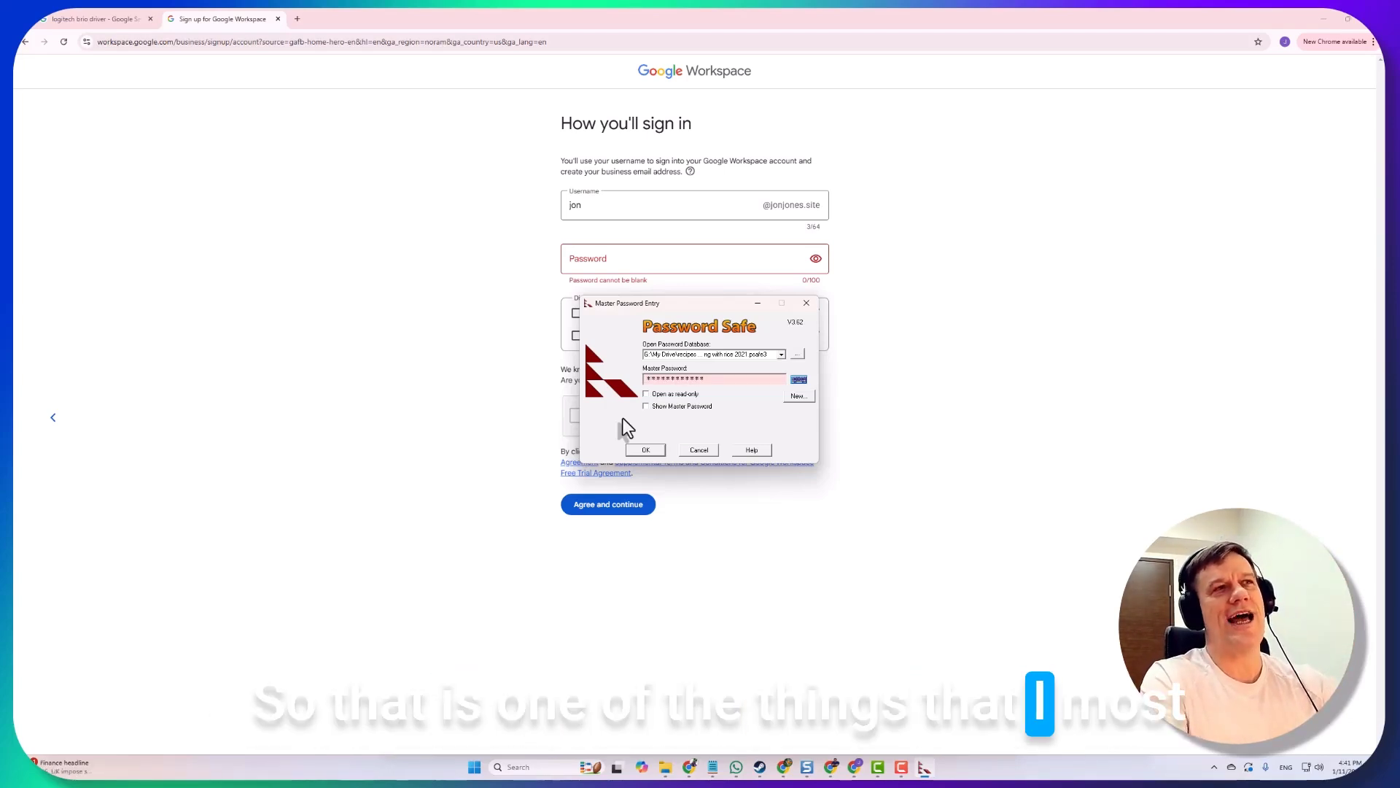
key(Return)
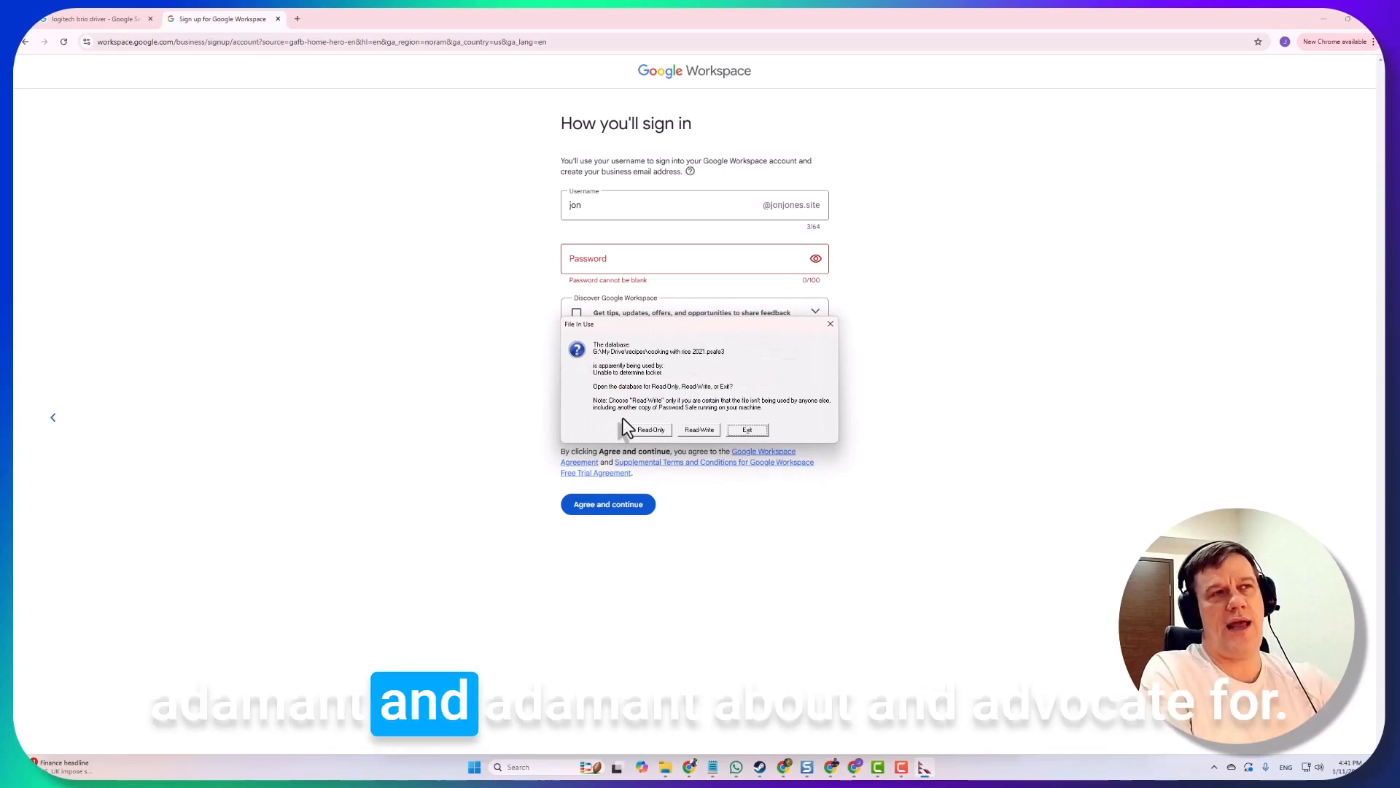
key(alt+w)
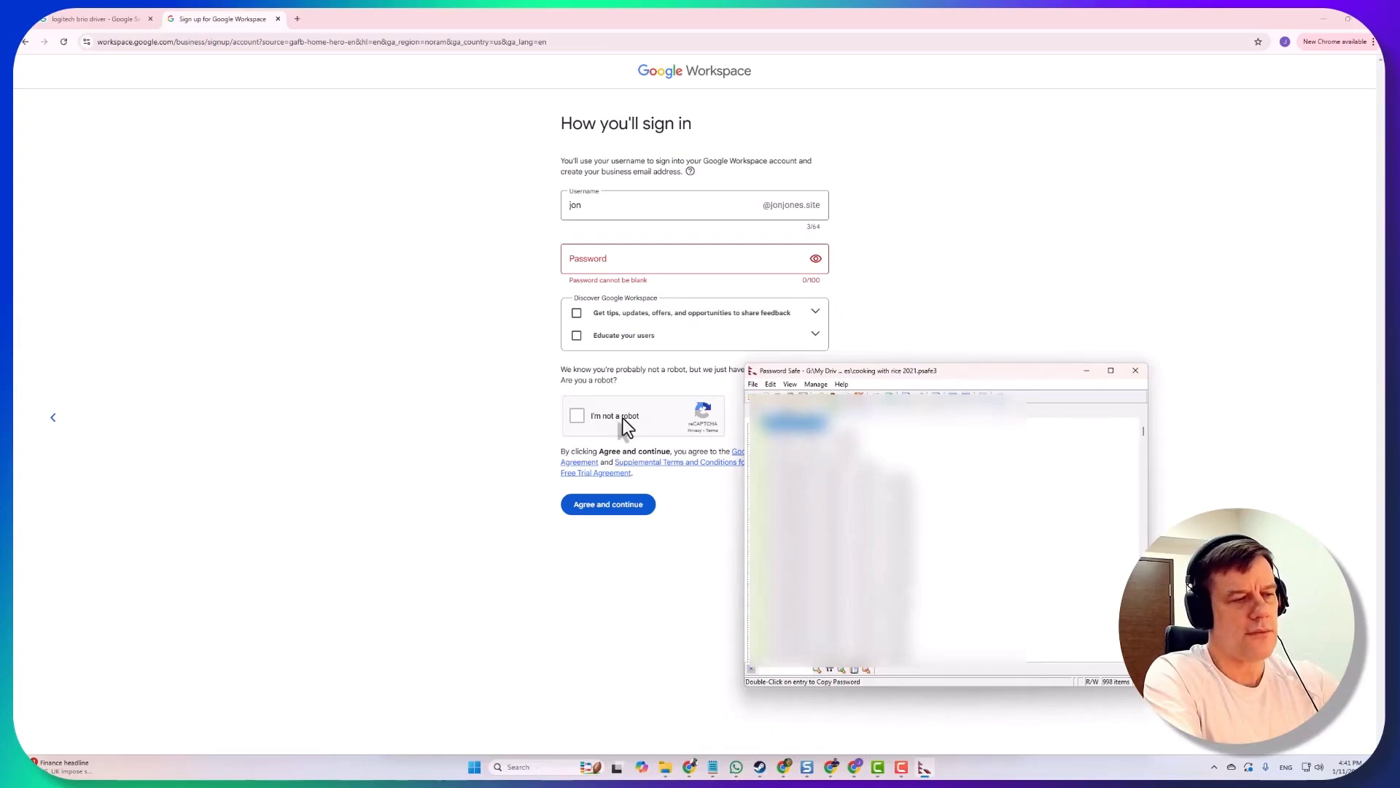
text(jon jon)
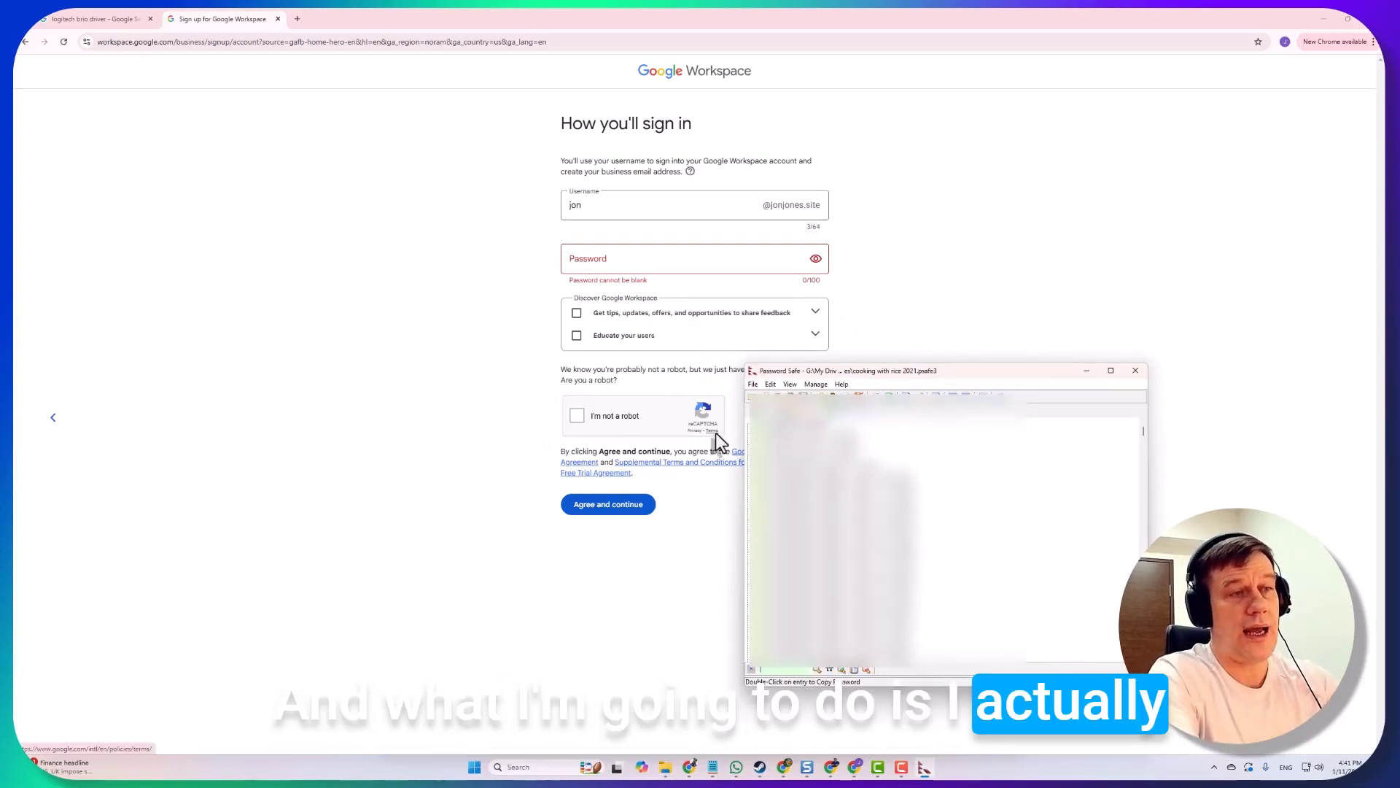
text(es)
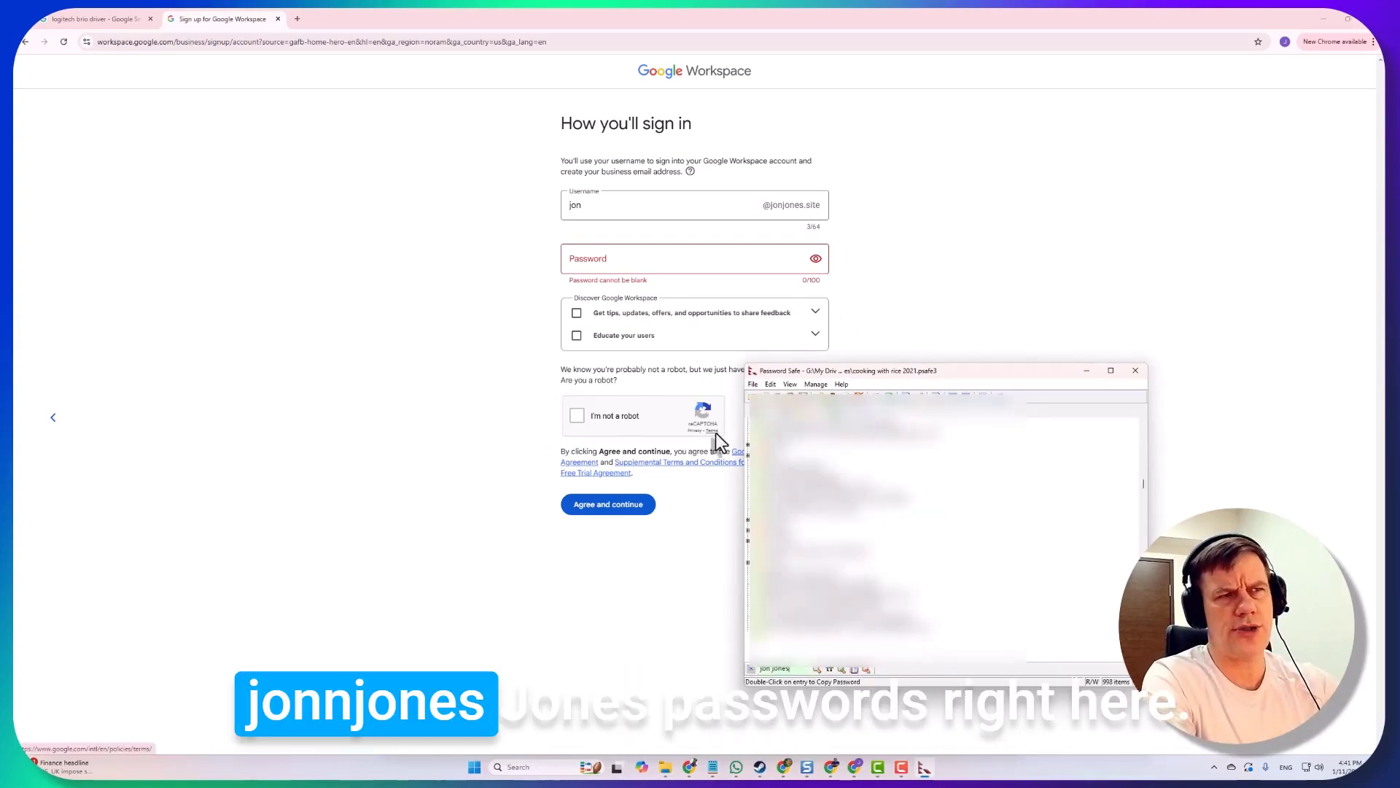
click(779, 423)
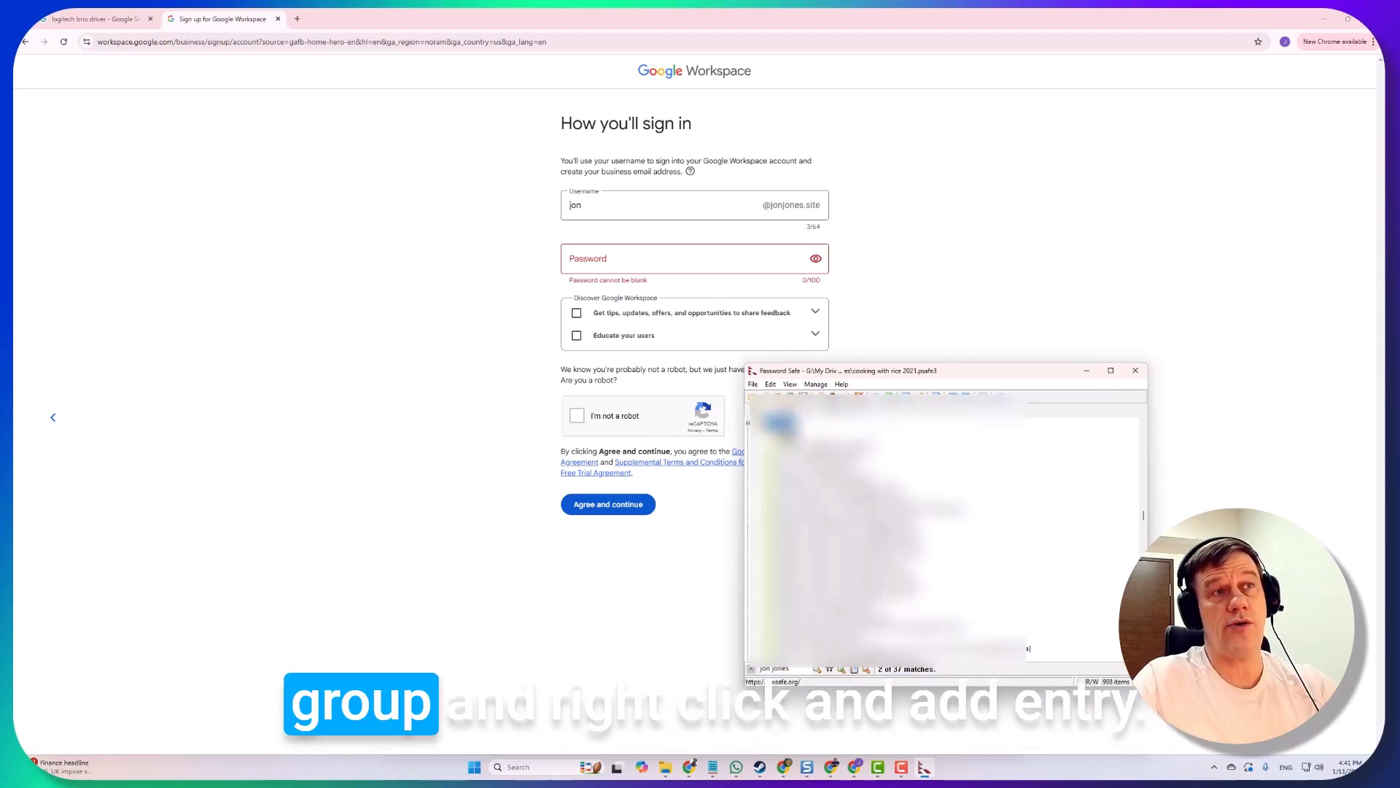
Add a new entry with a generated 20-character password, copy that password, and save the entry
right_click(784, 414)
click(809, 438)
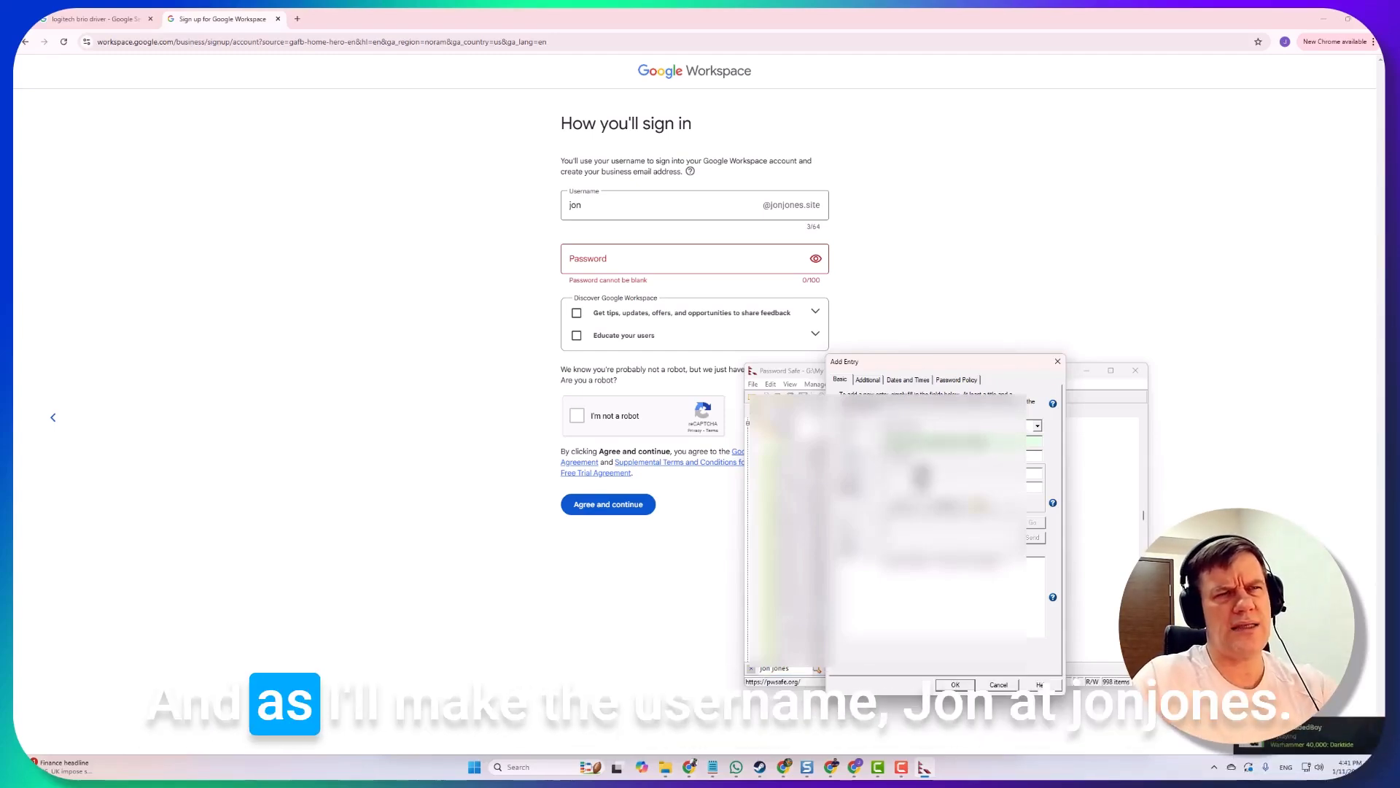
click(864, 454)
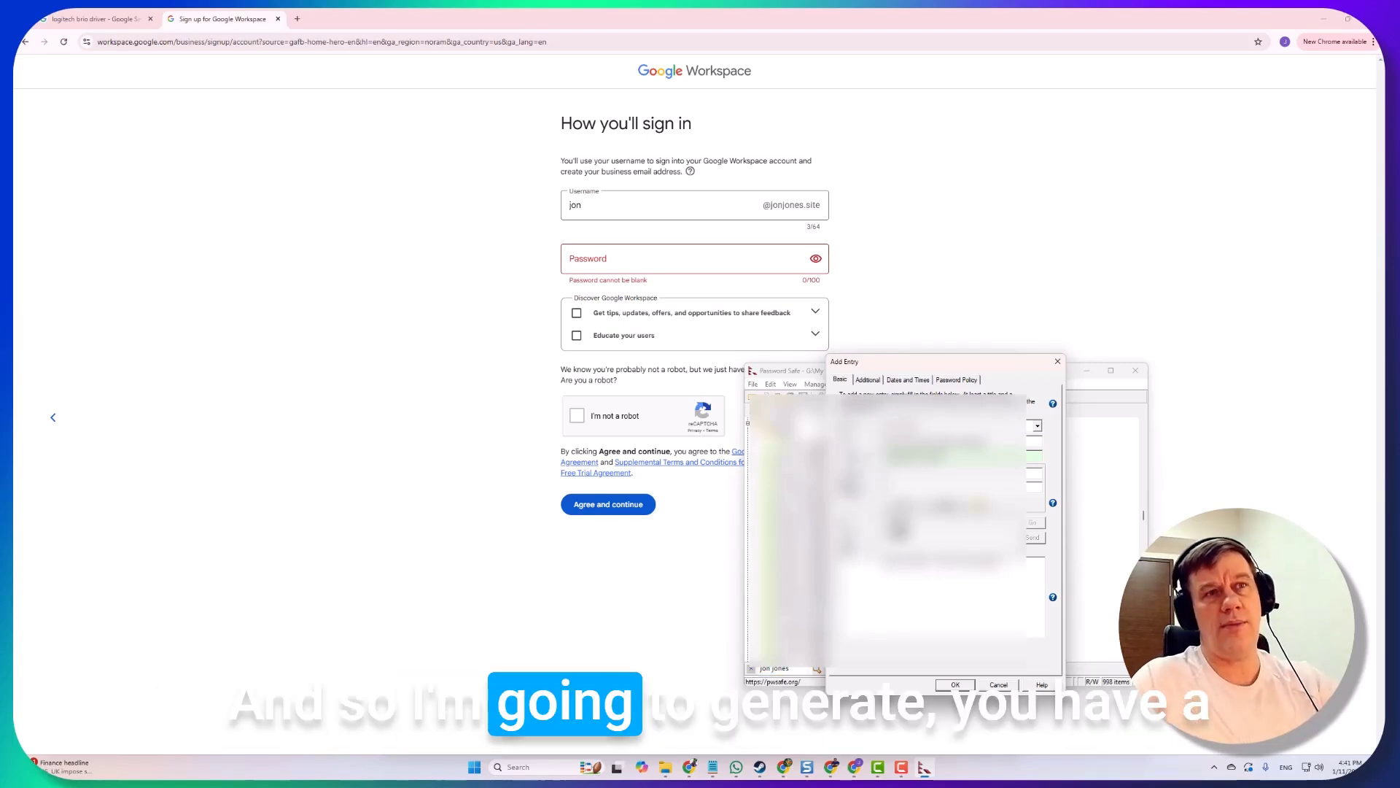
click(957, 379)
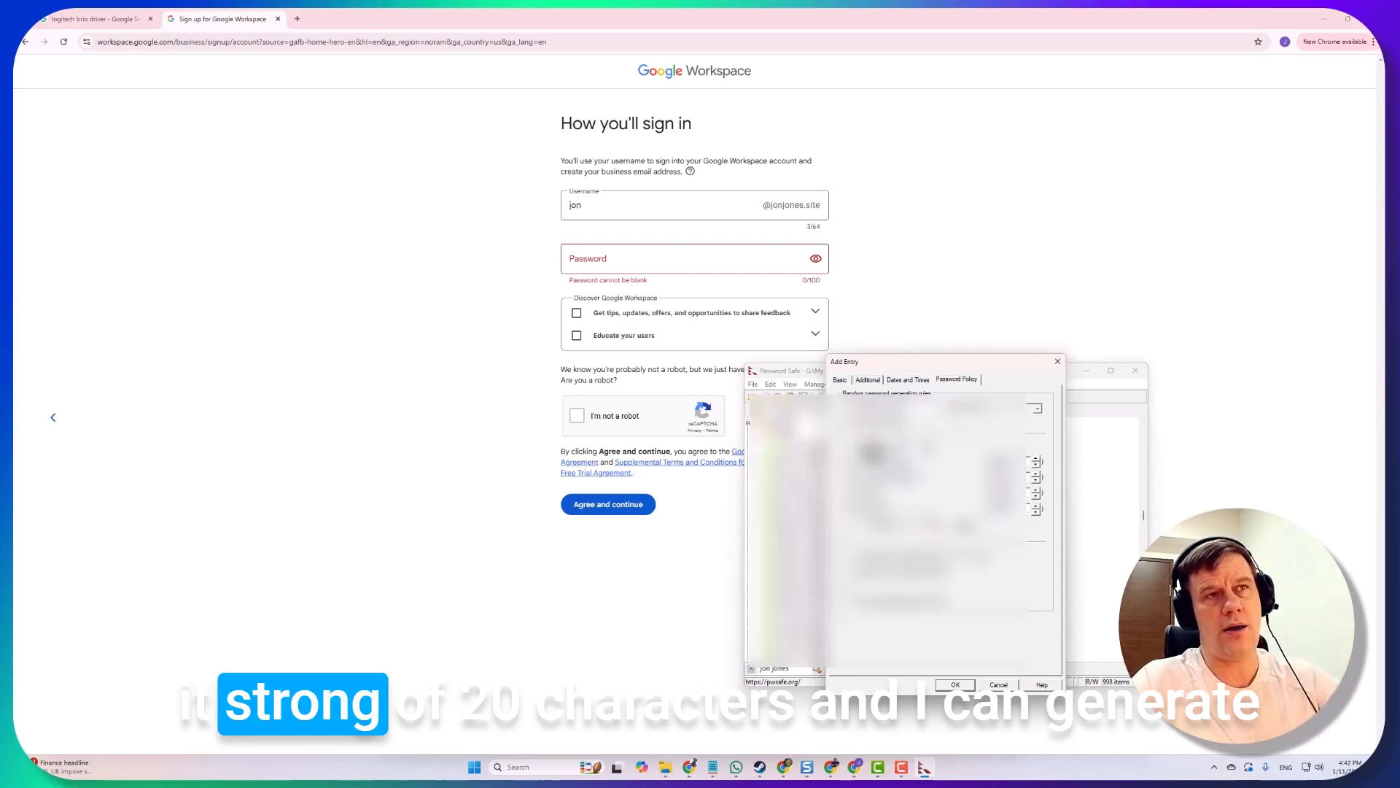
click(840, 379)
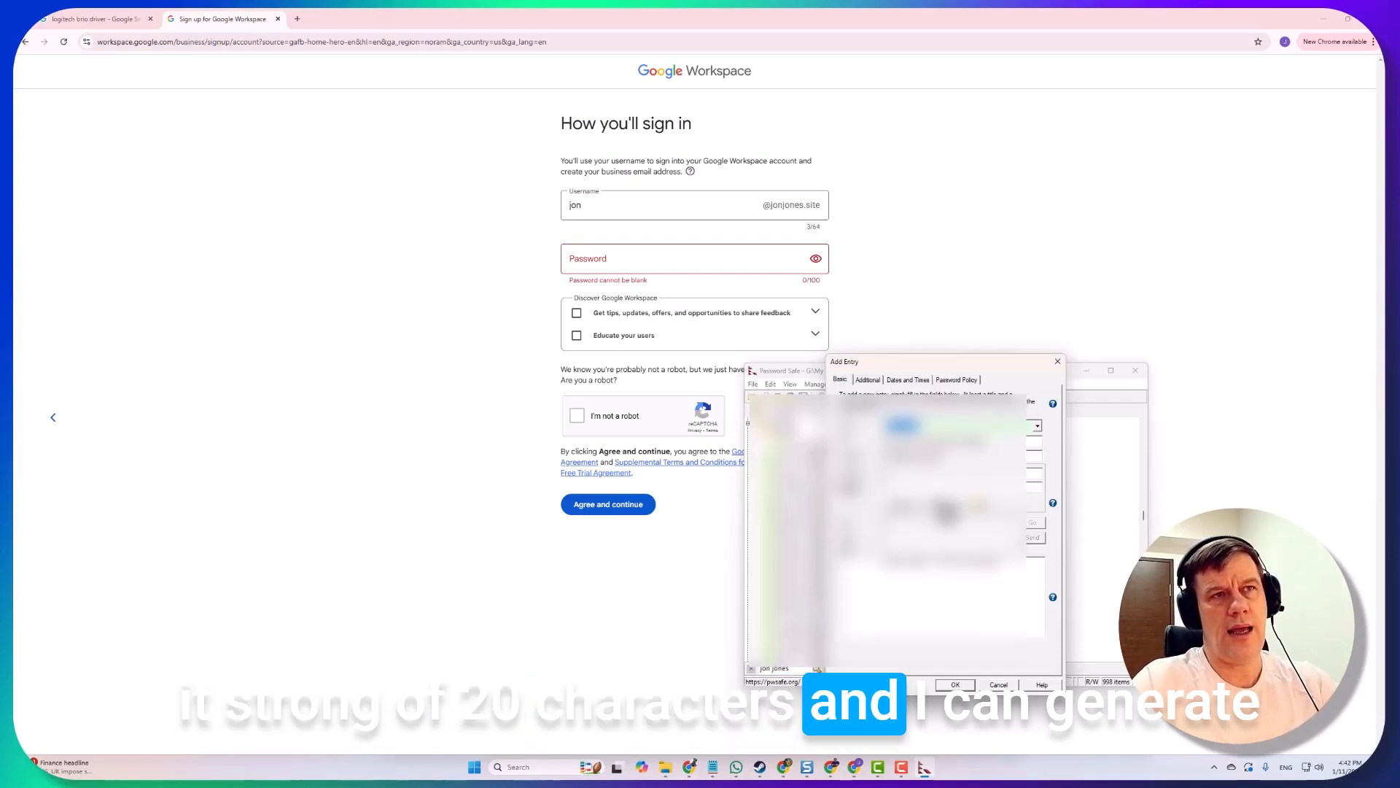
double_click(937, 472)
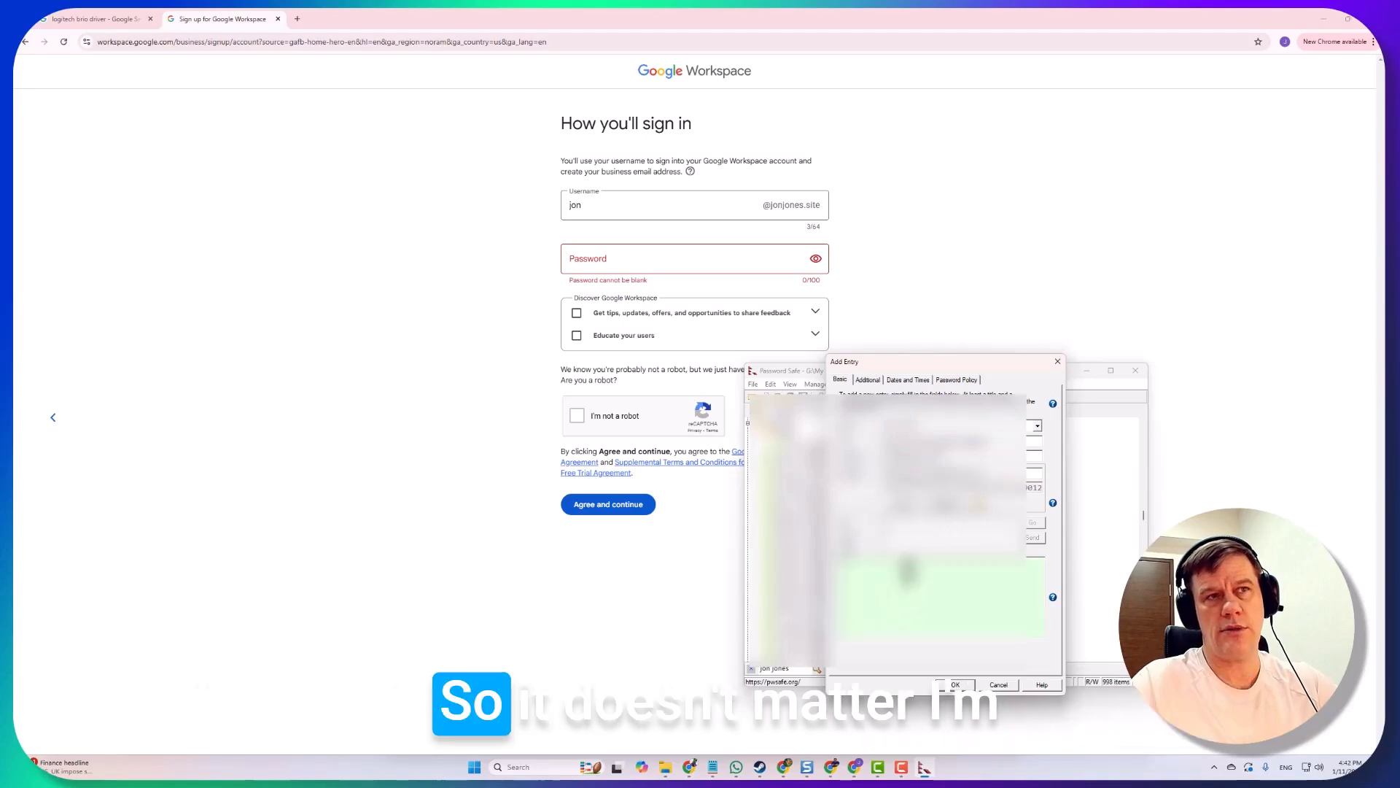
click(956, 684)
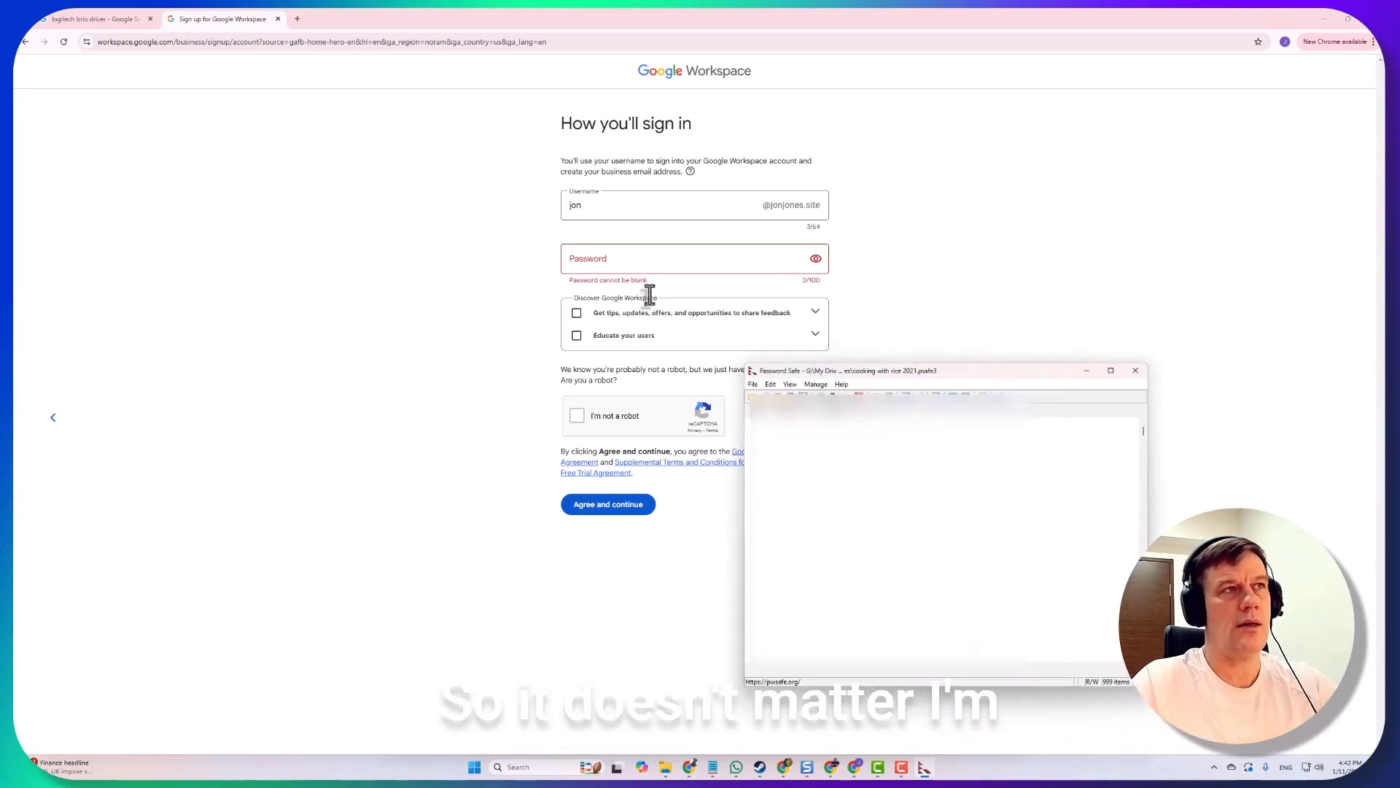
Paste the generated password, pass the not-a-robot check, agree and continue, and dismiss Chrome's save-password prompt
click(637, 260)
key(ctrl+v)
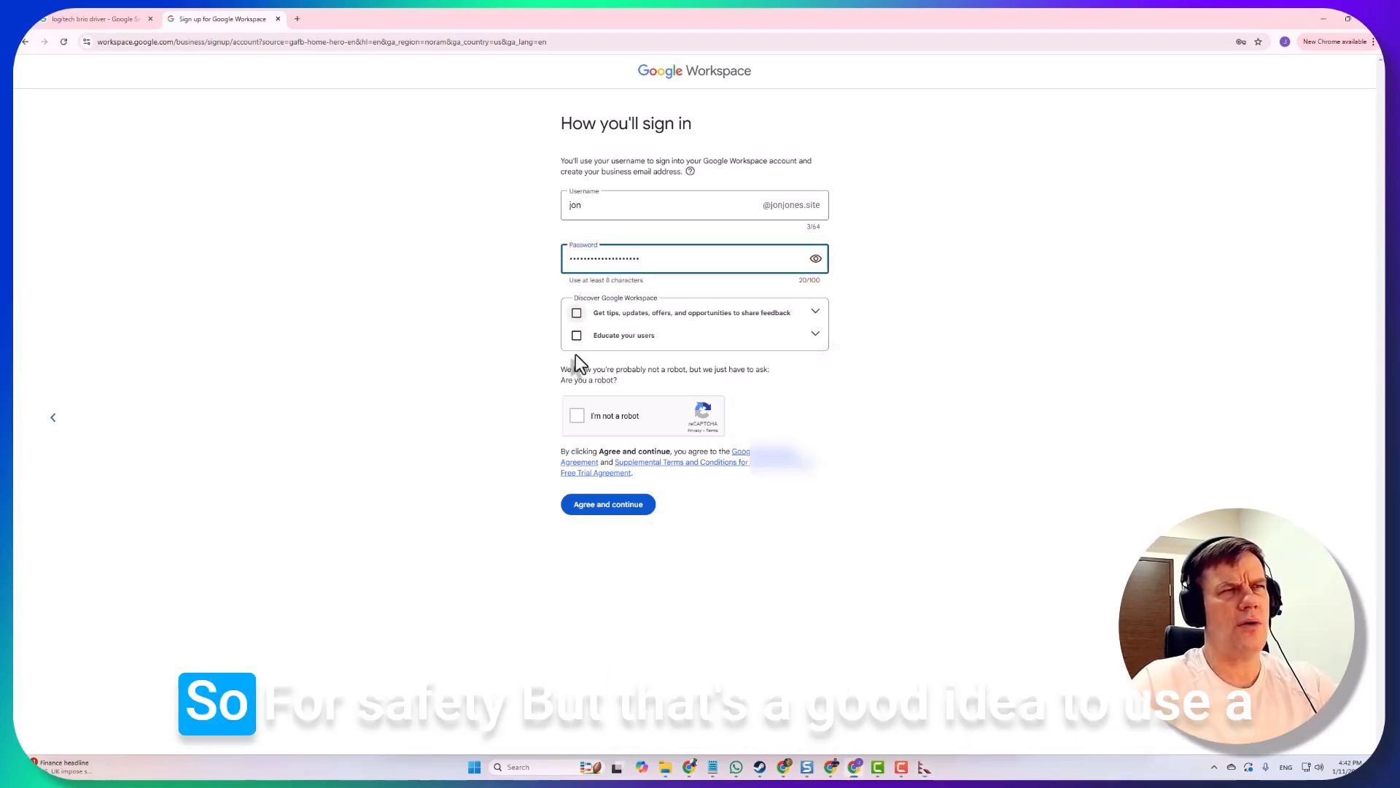
click(578, 422)
click(646, 504)
click(1239, 205)
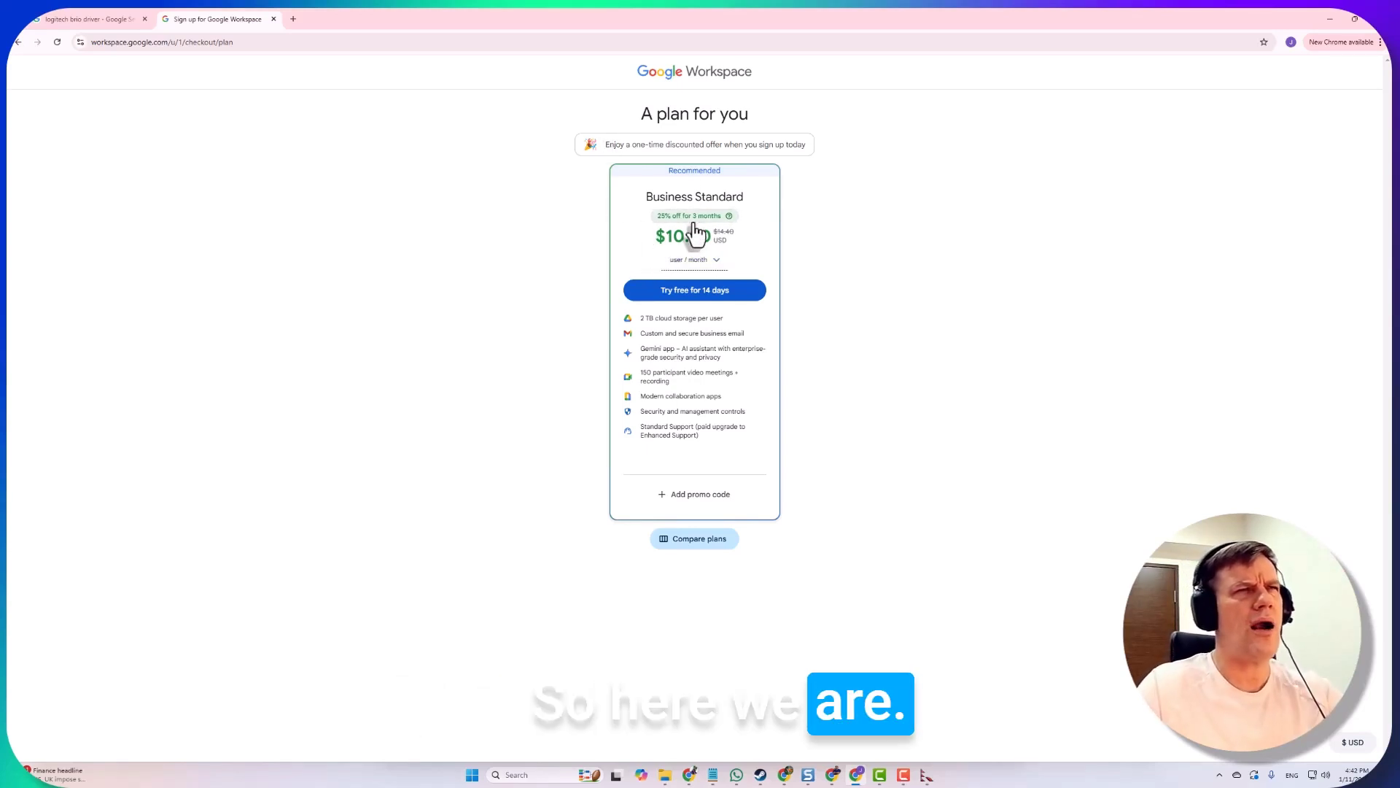
drag(619, 194, 769, 209)
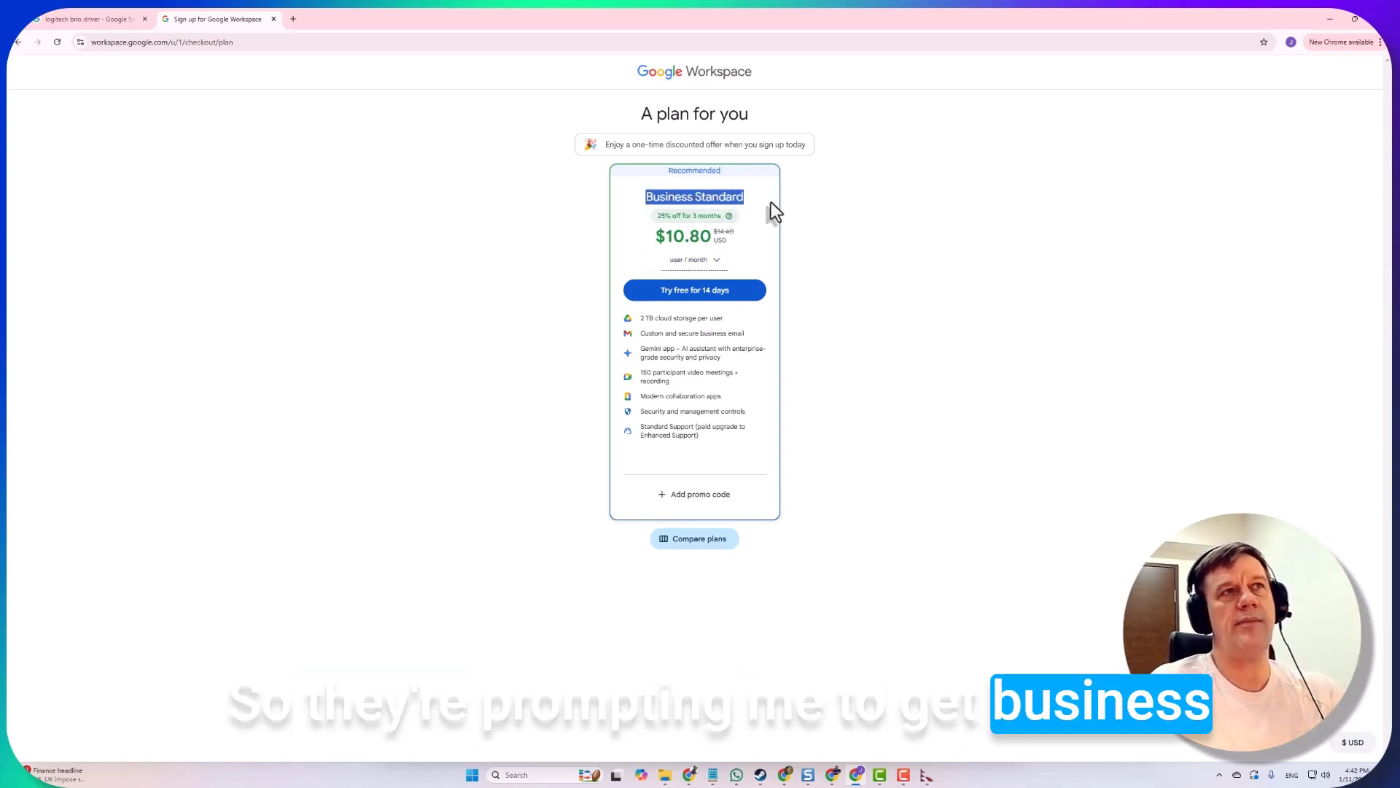
click(718, 260)
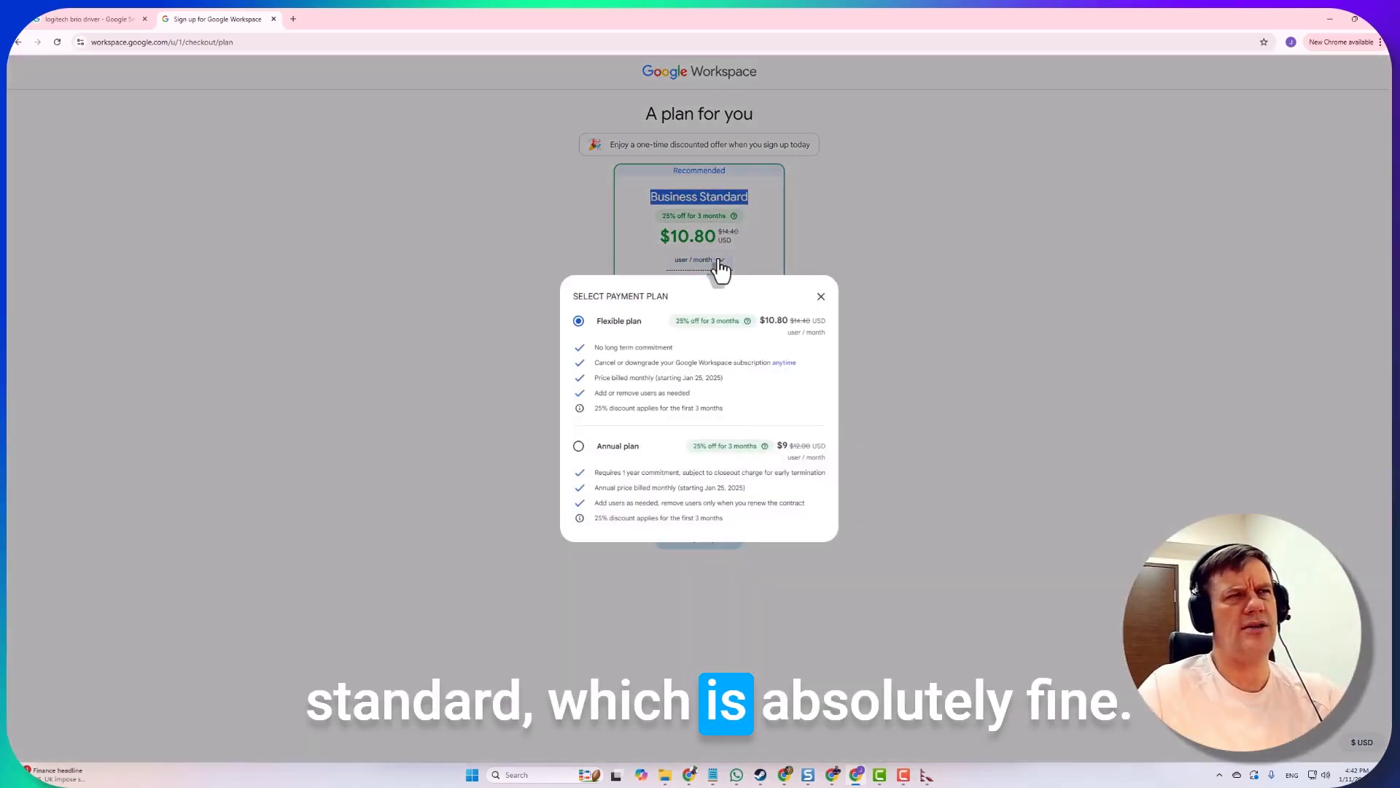
click(820, 297)
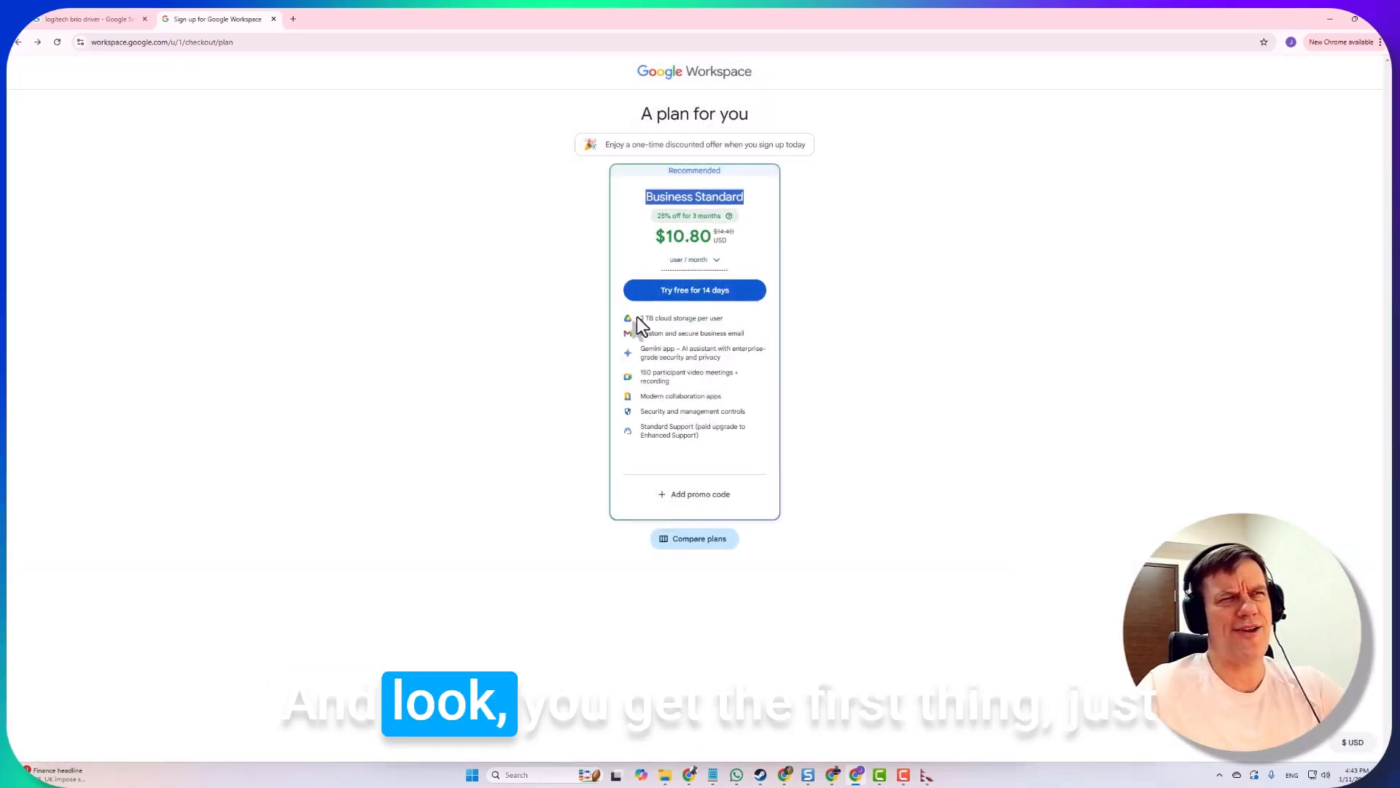
drag(637, 316, 718, 318)
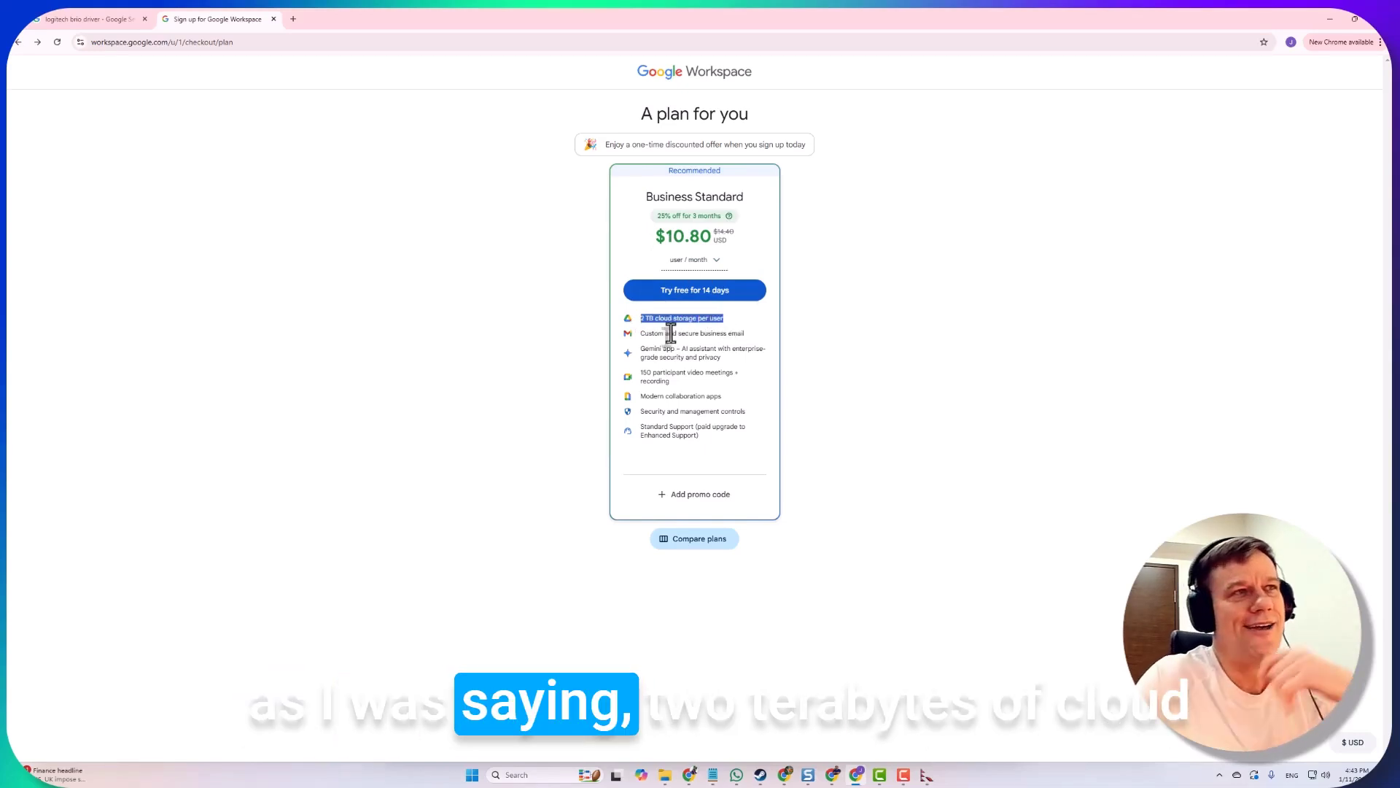
drag(644, 335, 743, 336)
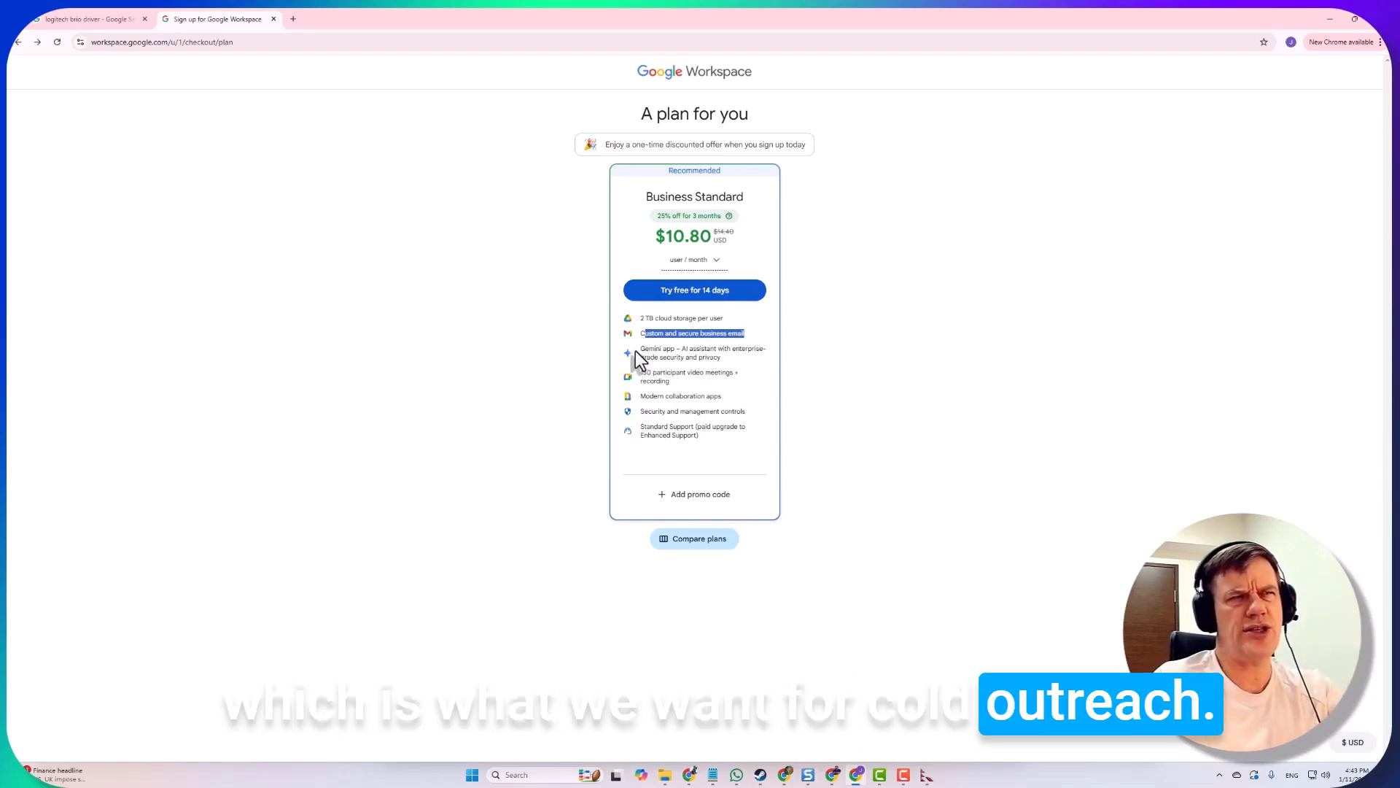
drag(639, 348, 722, 359)
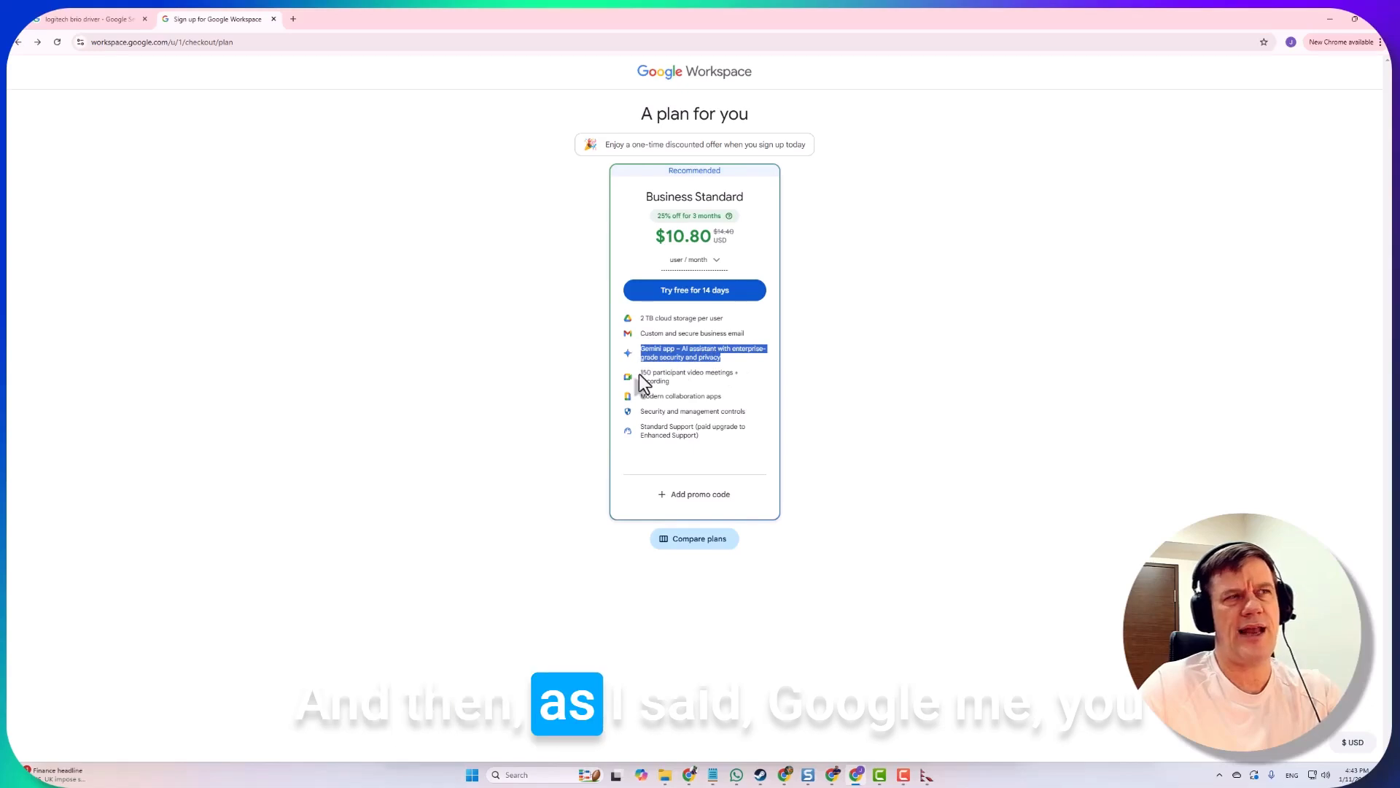
drag(640, 371, 684, 383)
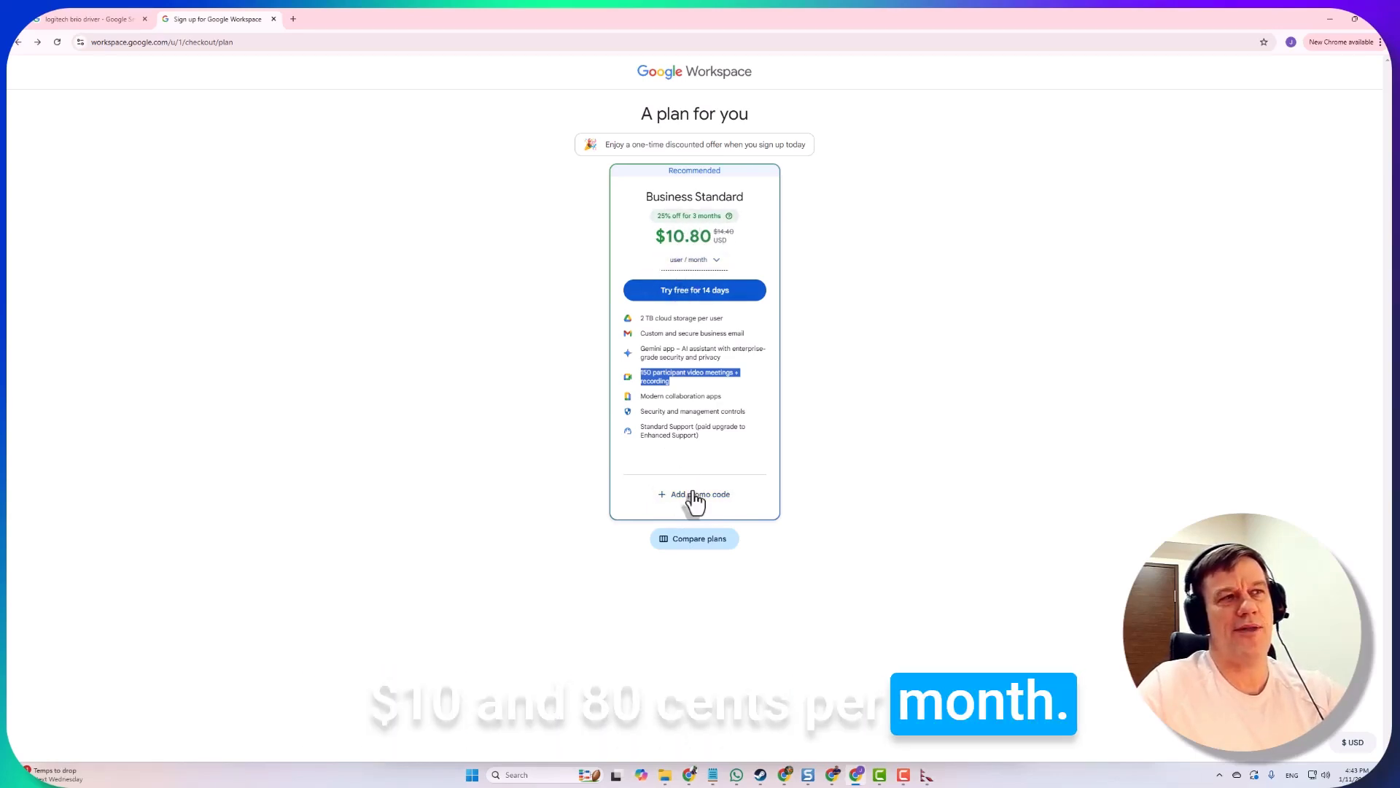
Start the 14-day Business Standard trial, agree to the terms, and enter the VAT ID and address details
click(687, 291)
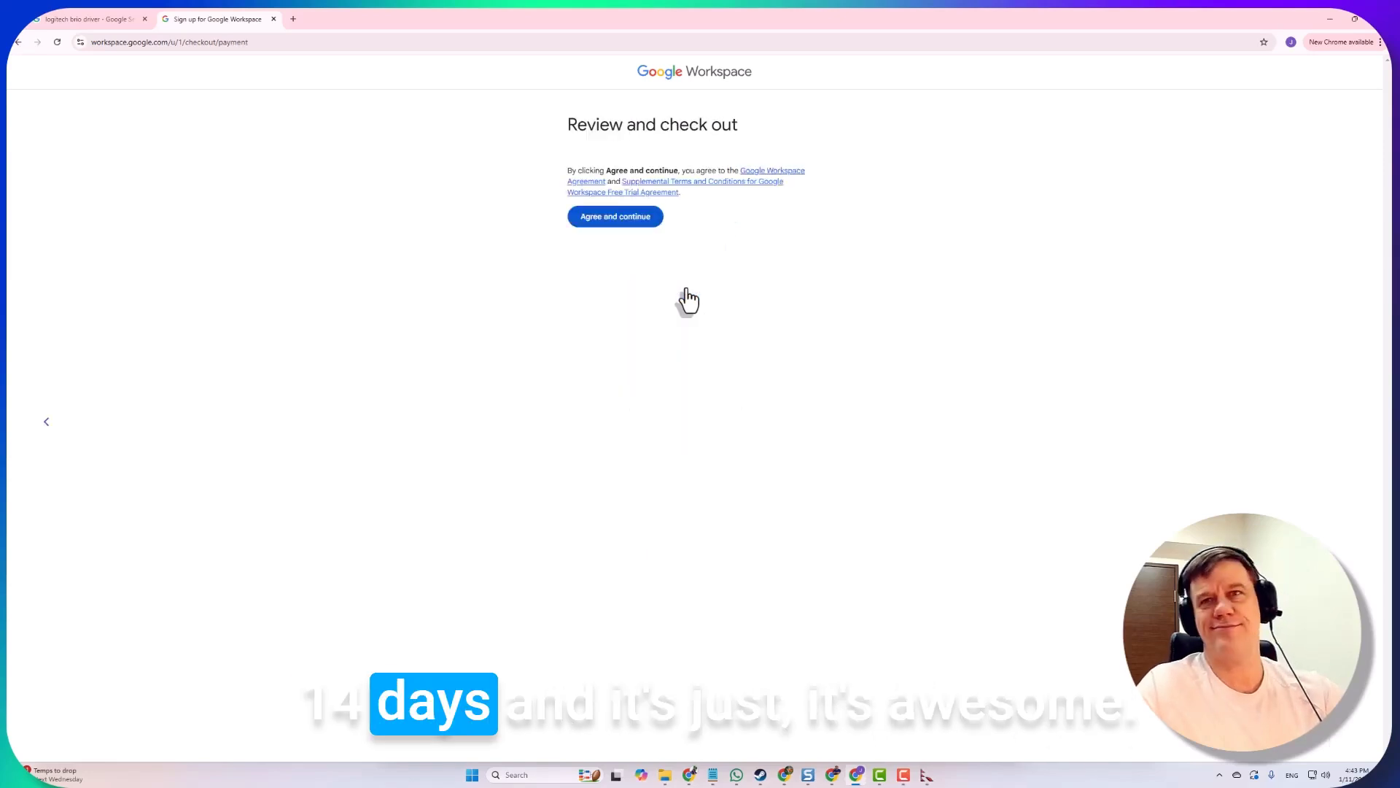
click(604, 302)
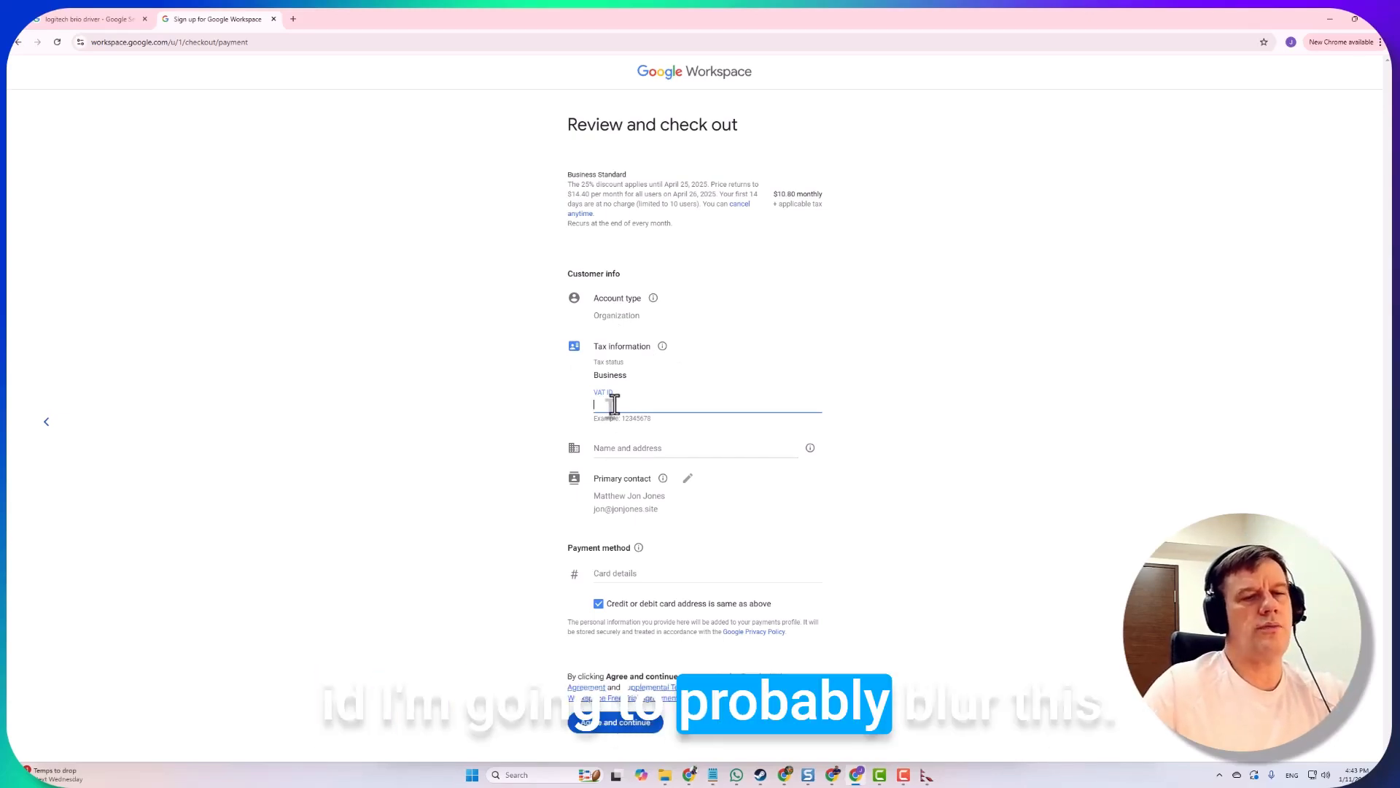
key(ctrl+v)
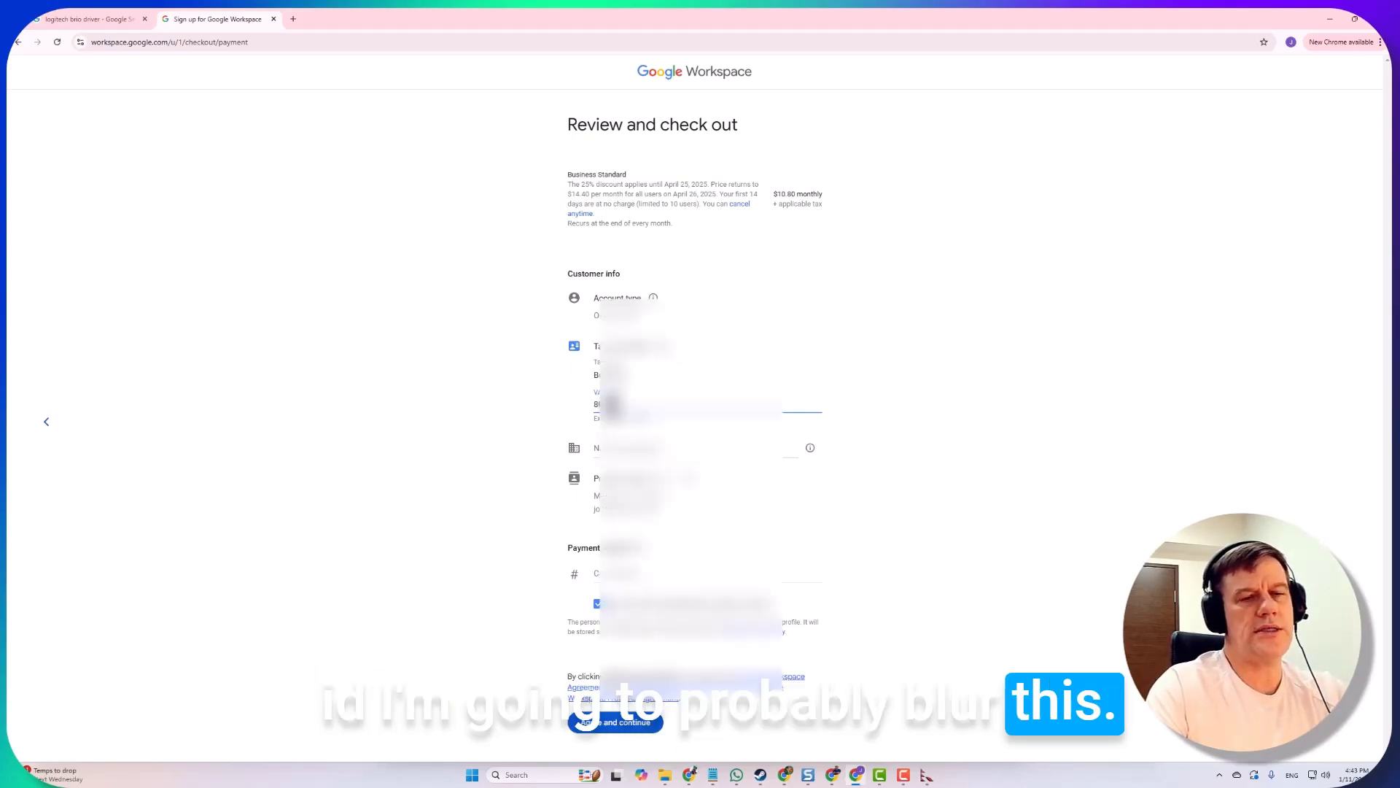
key(Tab)
text(11)
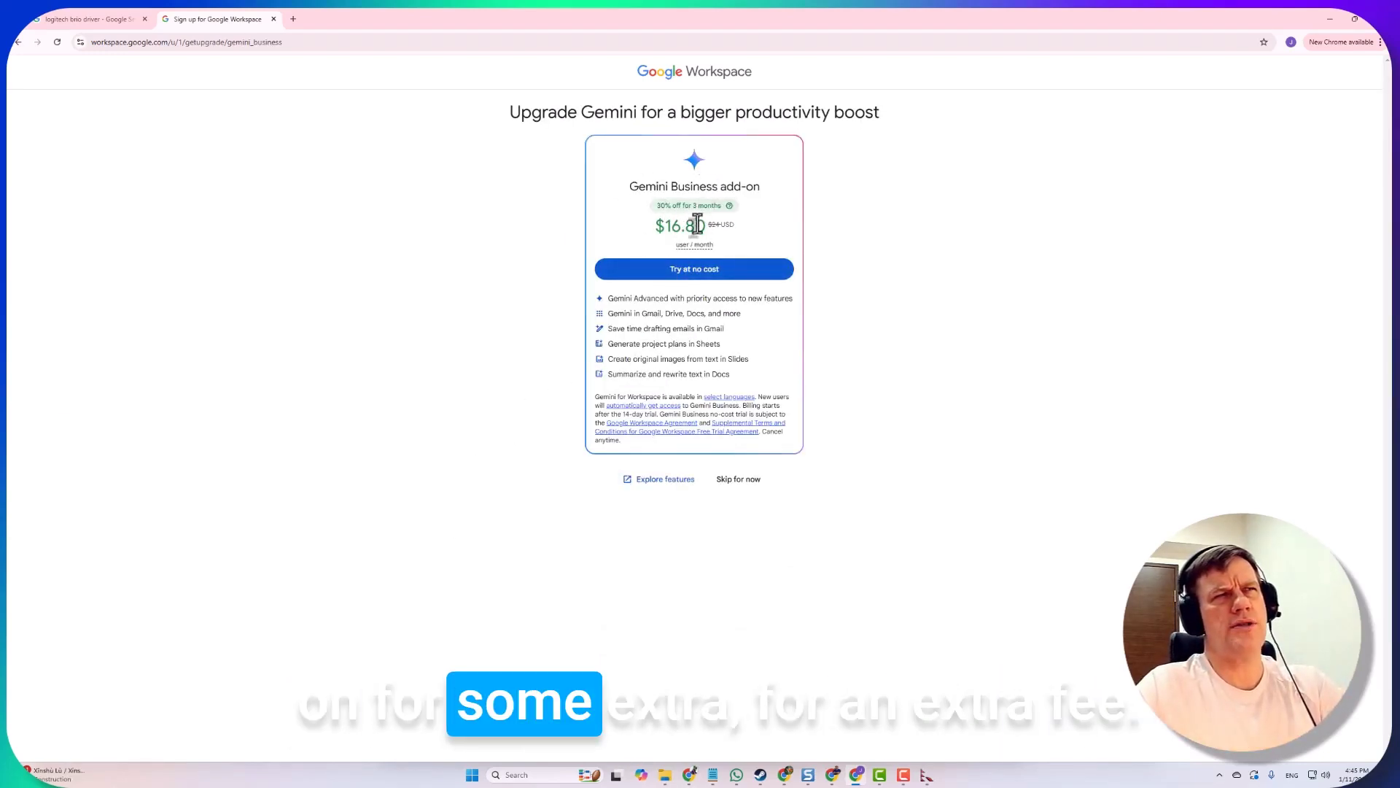
Skip the Gemini Business offer, start domain setup with Namecheap as host, and copy the TXT verification code
click(737, 487)
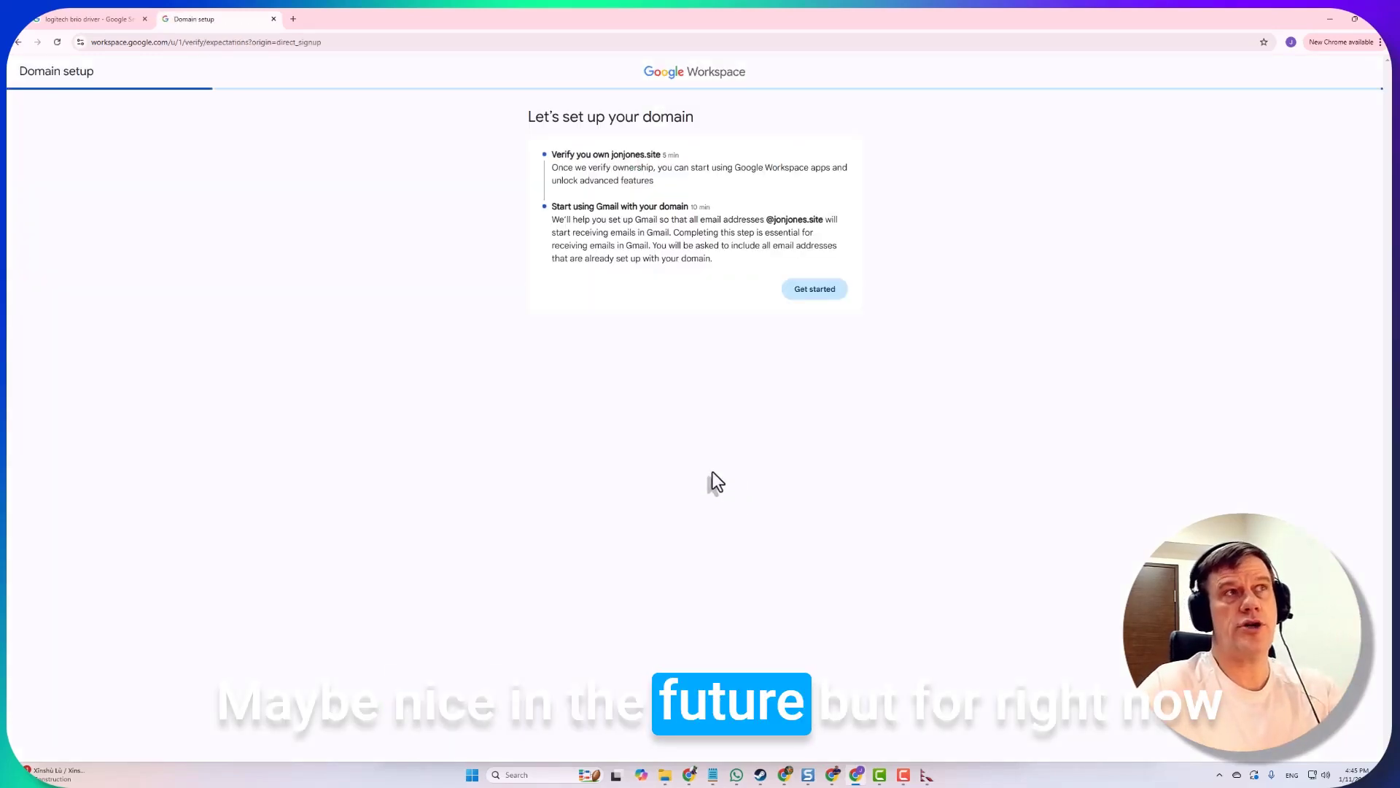
click(821, 292)
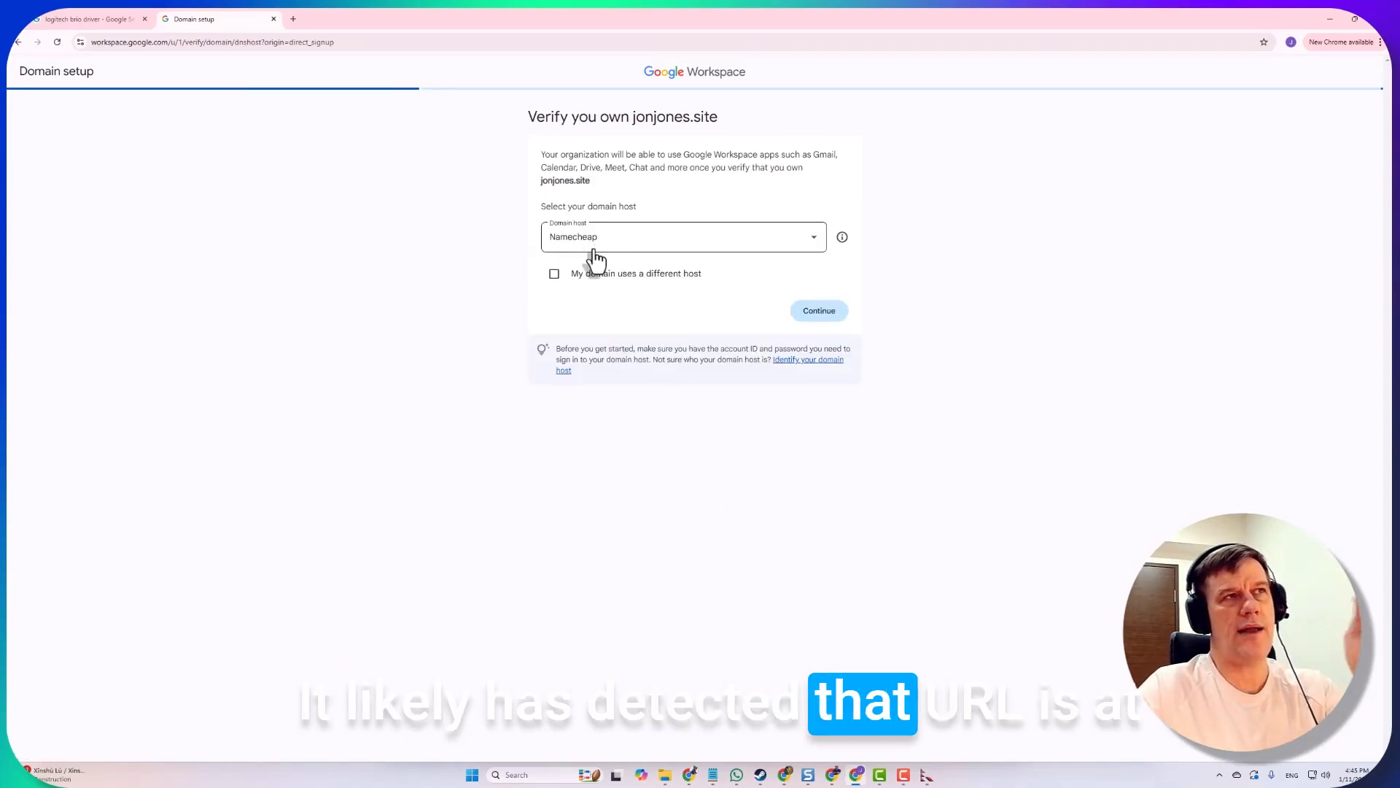
click(805, 315)
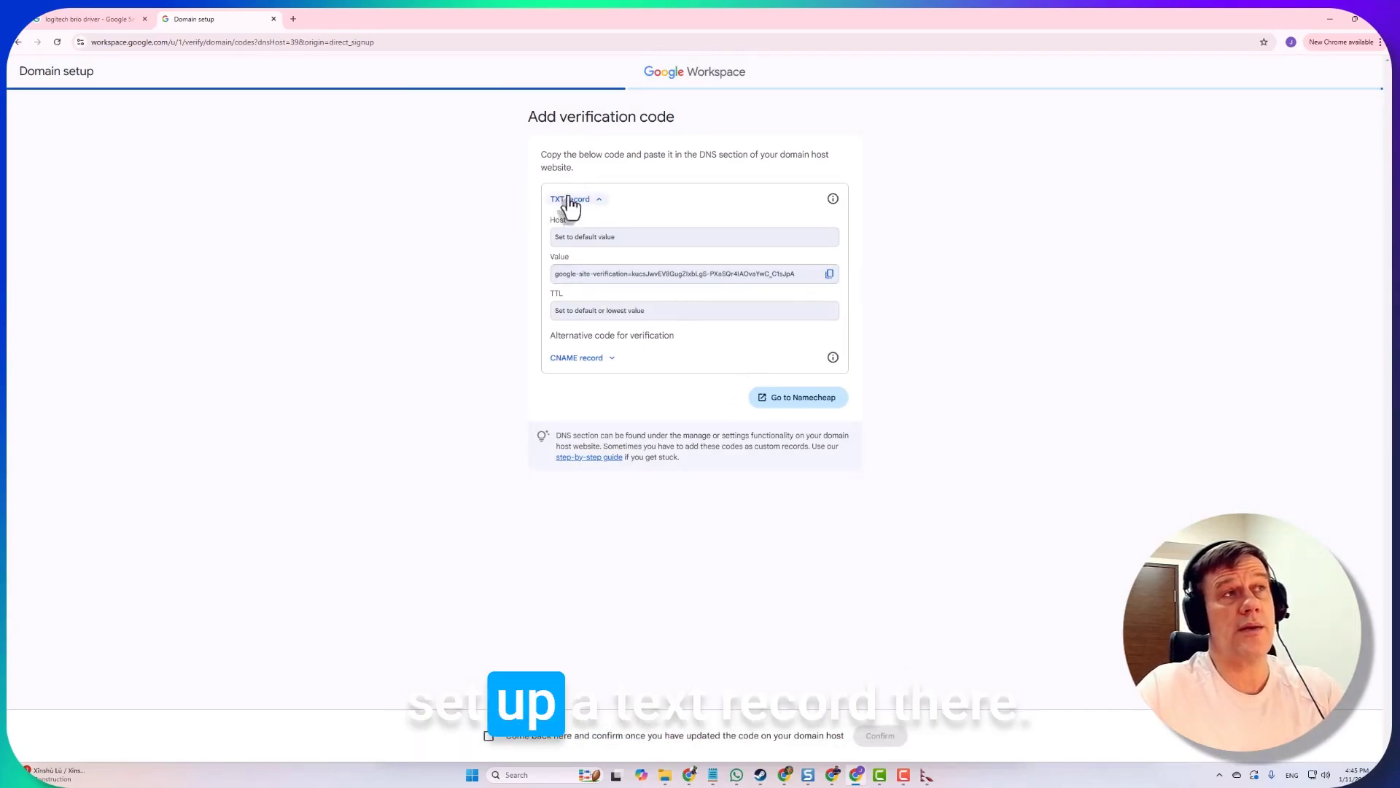
click(829, 275)
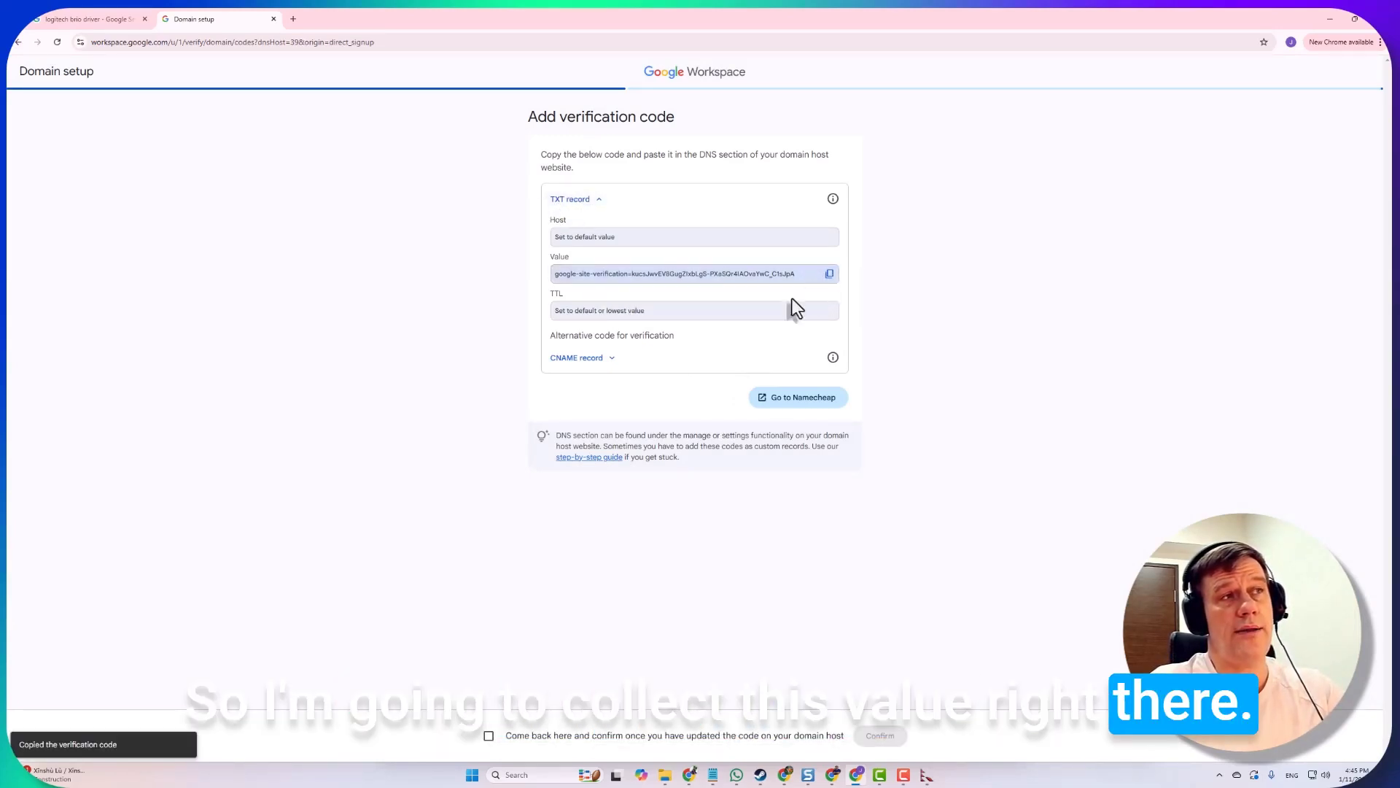
In the Namecheap dashboard, open the Advanced DNS settings for jonjones.site
mouse_move(689, 774)
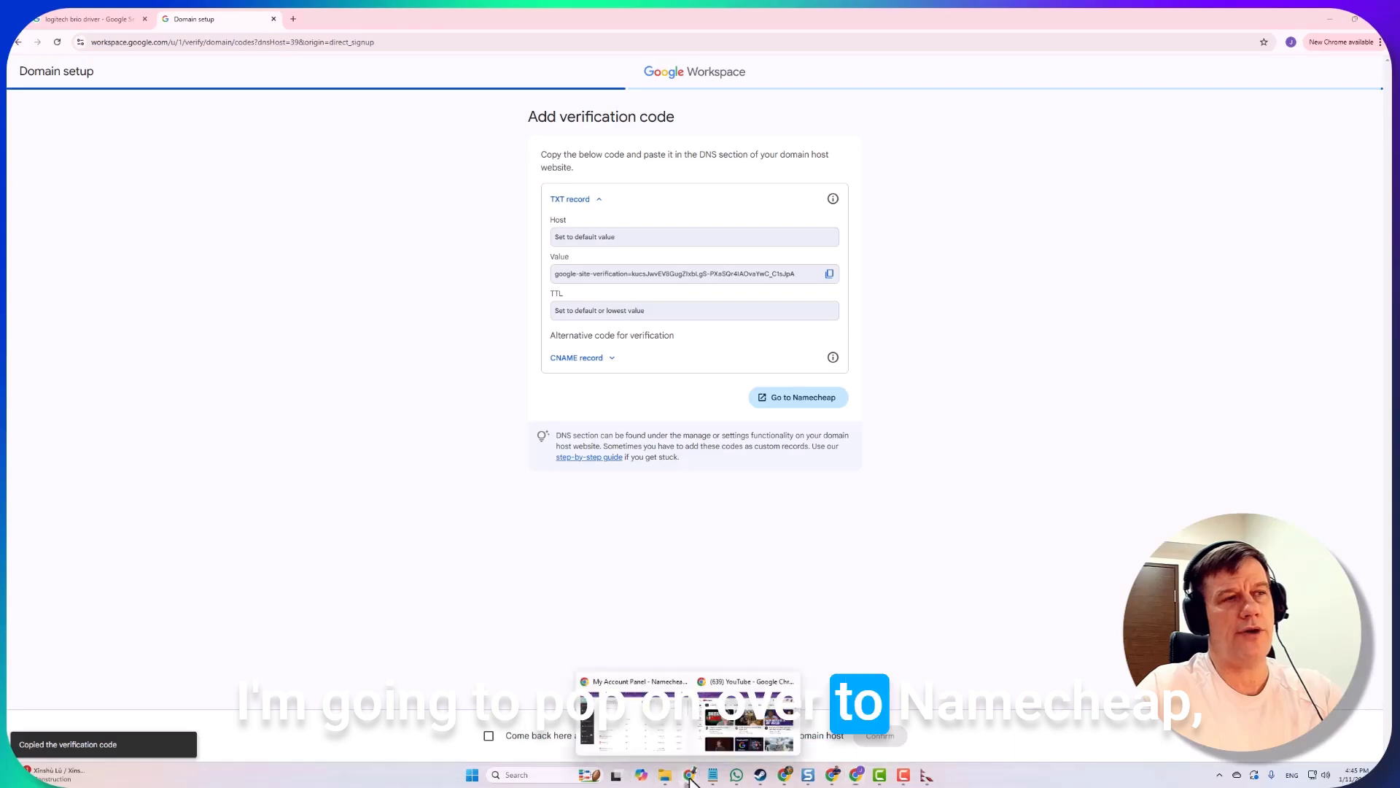
click(646, 735)
drag(301, 413, 556, 435)
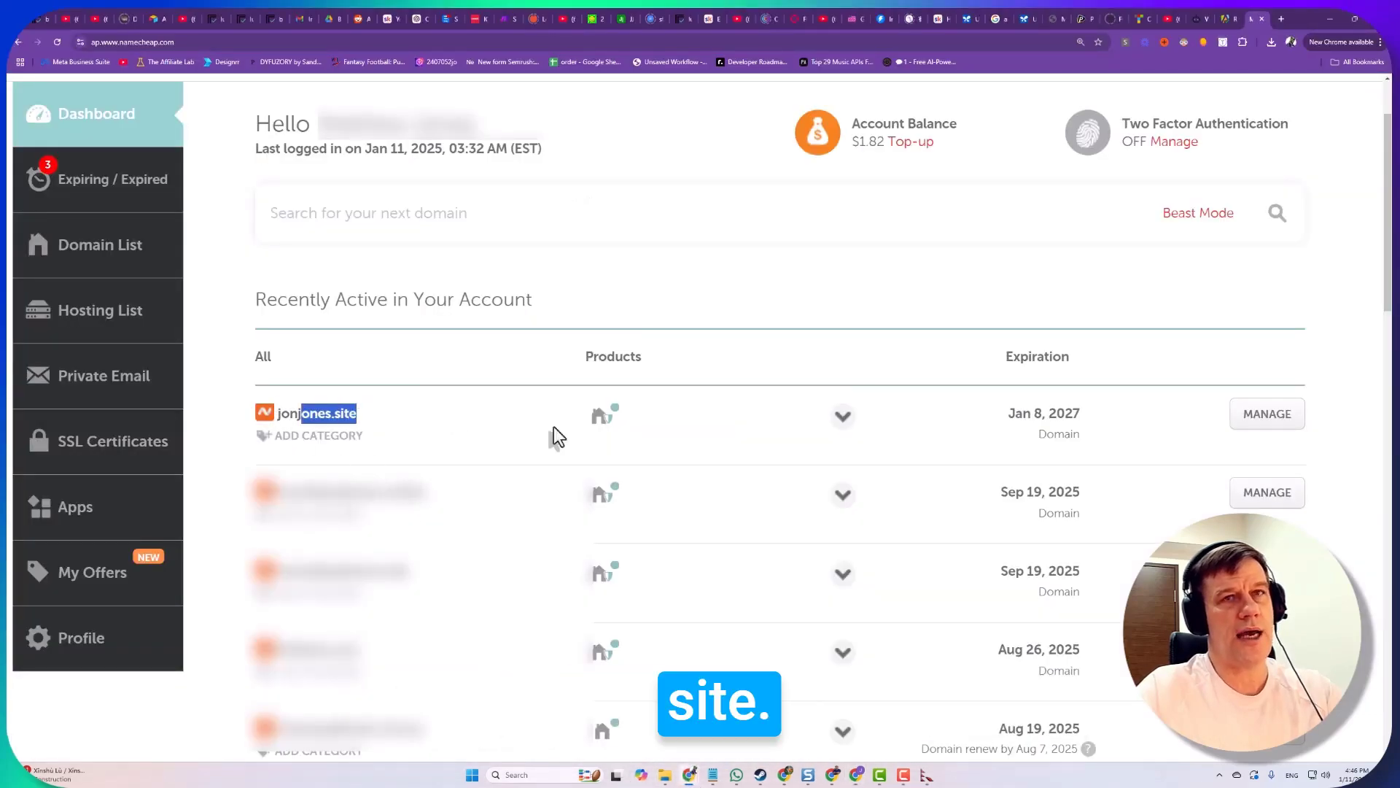
click(1273, 422)
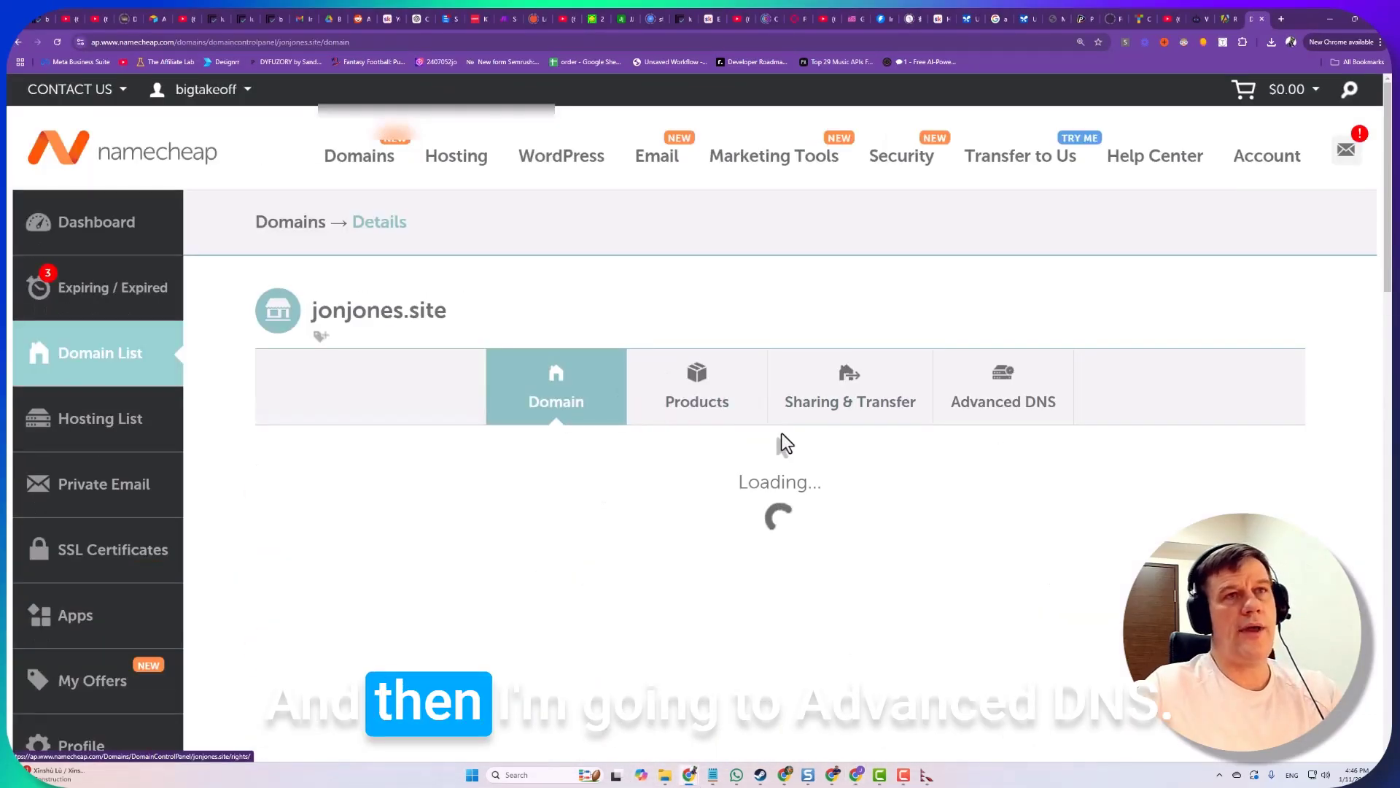
click(974, 388)
scroll(438, 314, down, 5)
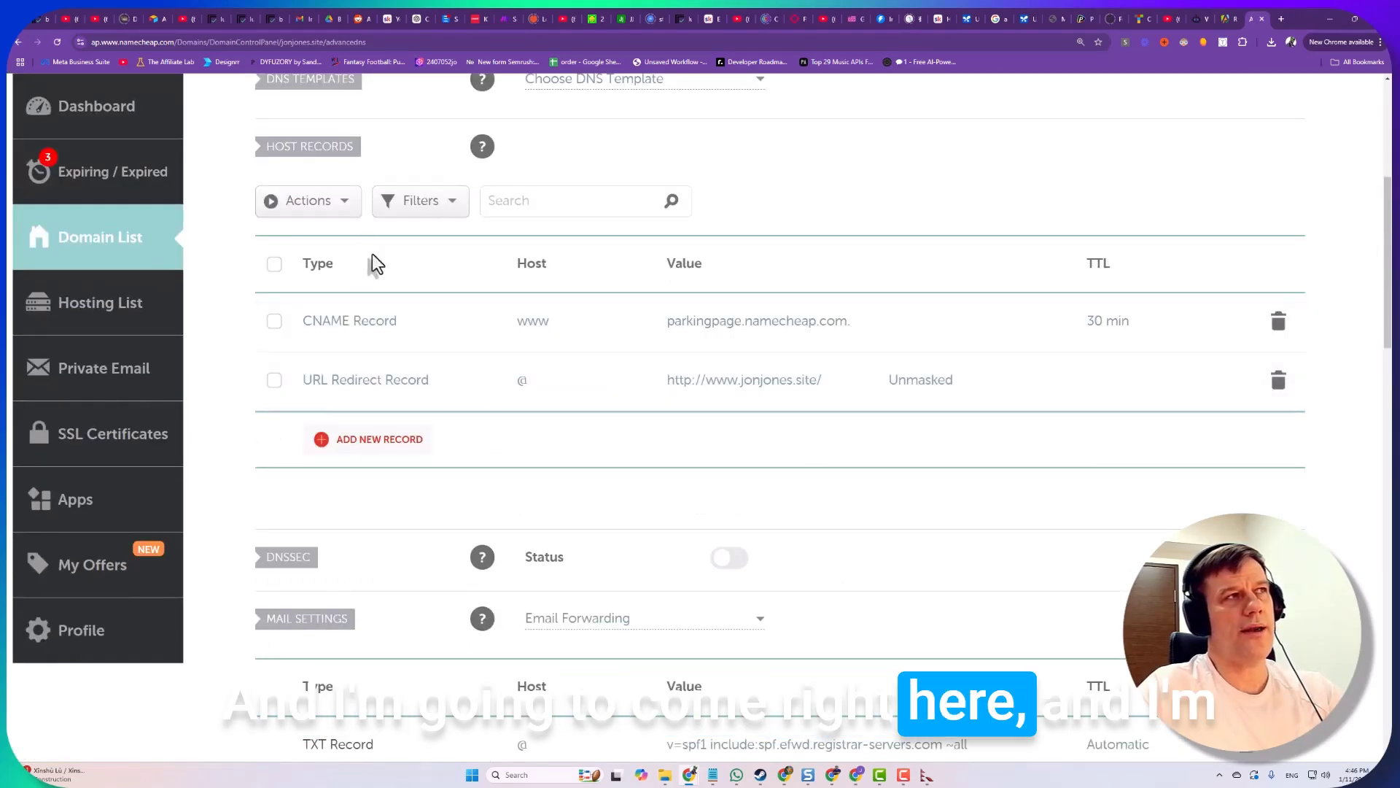
Add and save a TXT record with host @ holding the pasted google-site-verification value
click(339, 204)
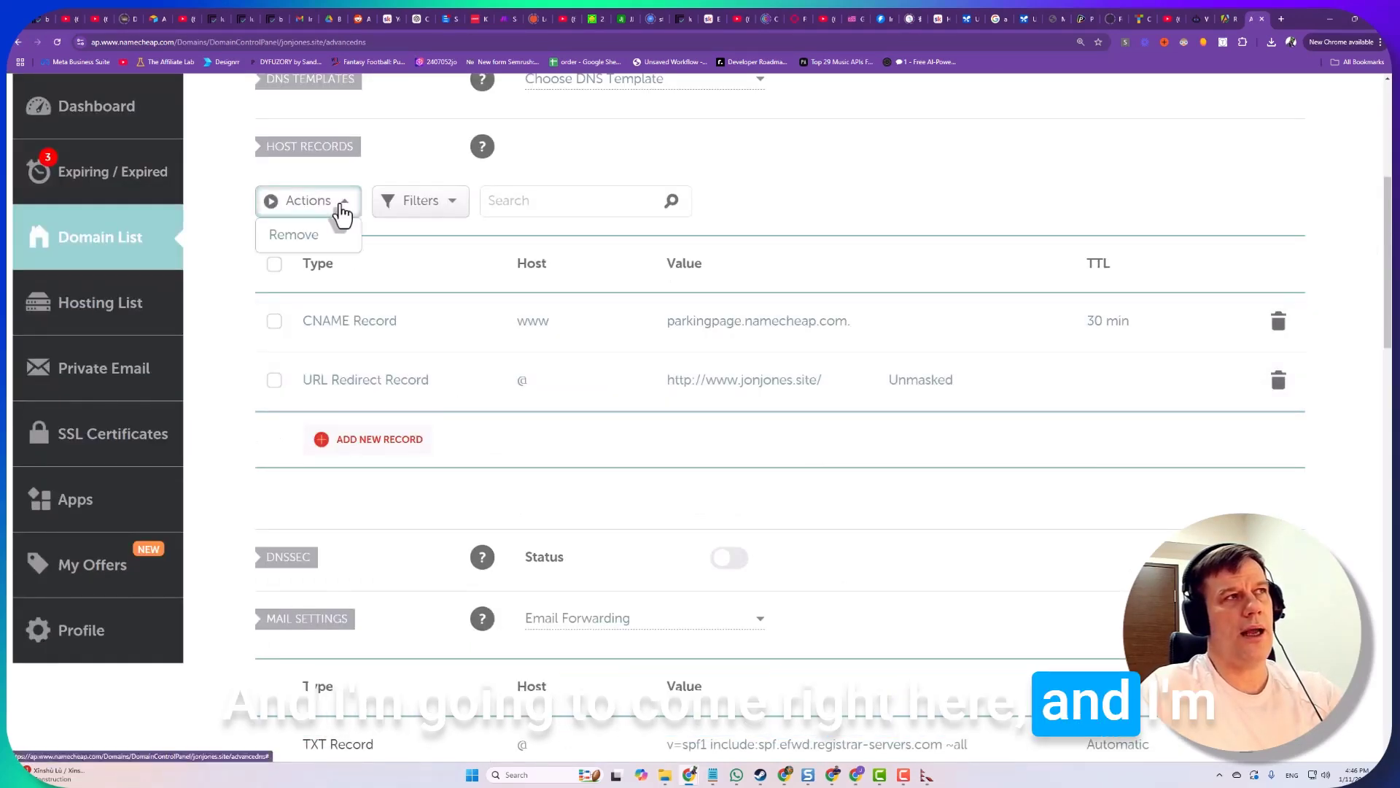
click(378, 443)
scroll(372, 462, down, 3)
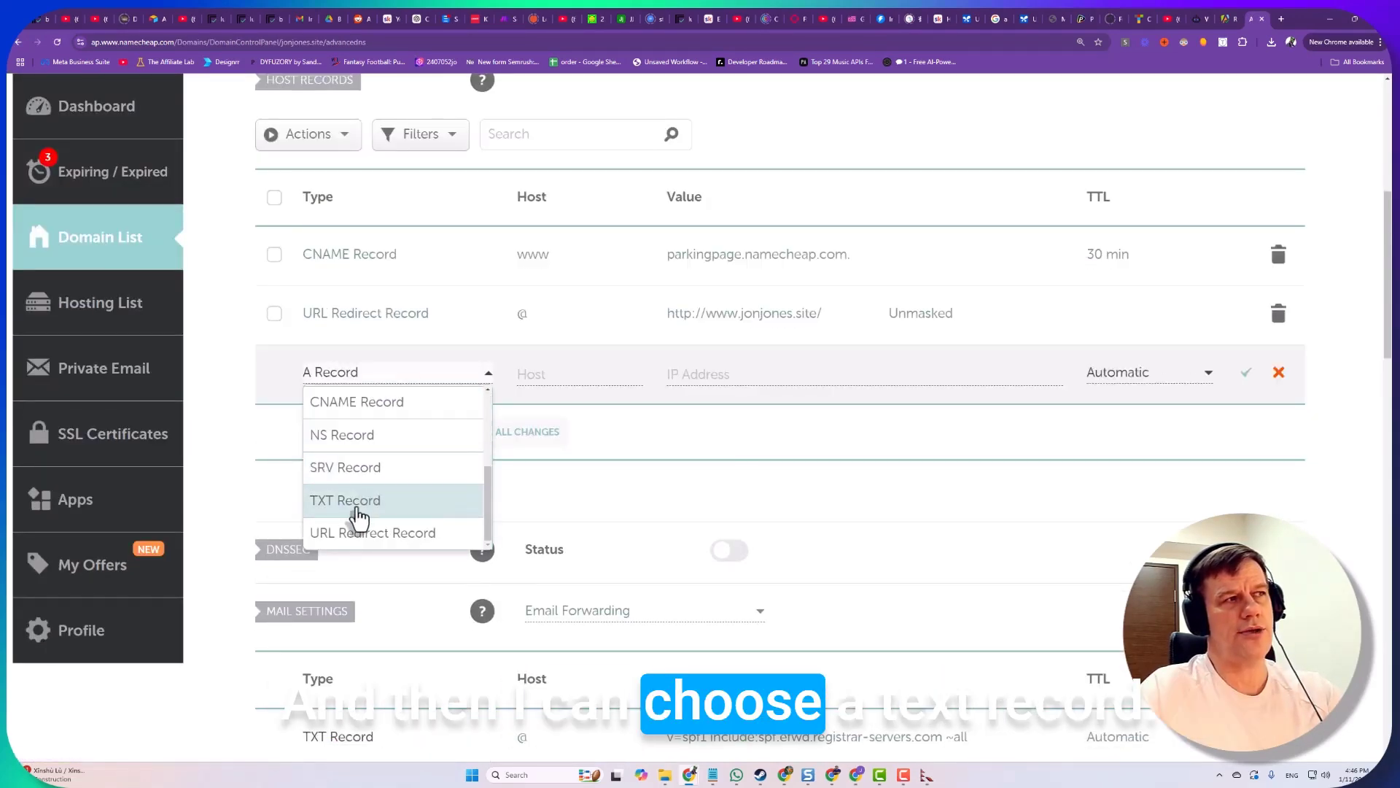
click(356, 503)
click(572, 379)
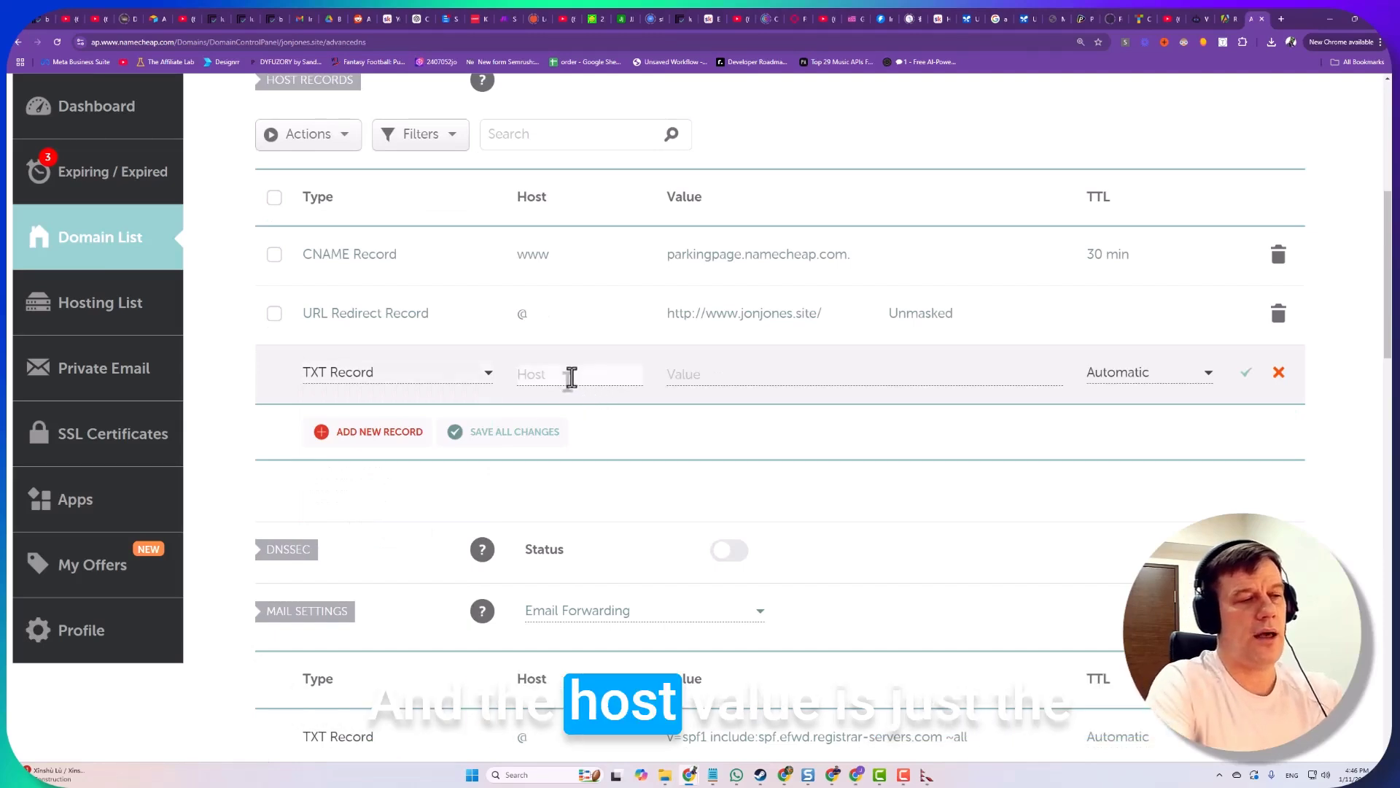
click(776, 378)
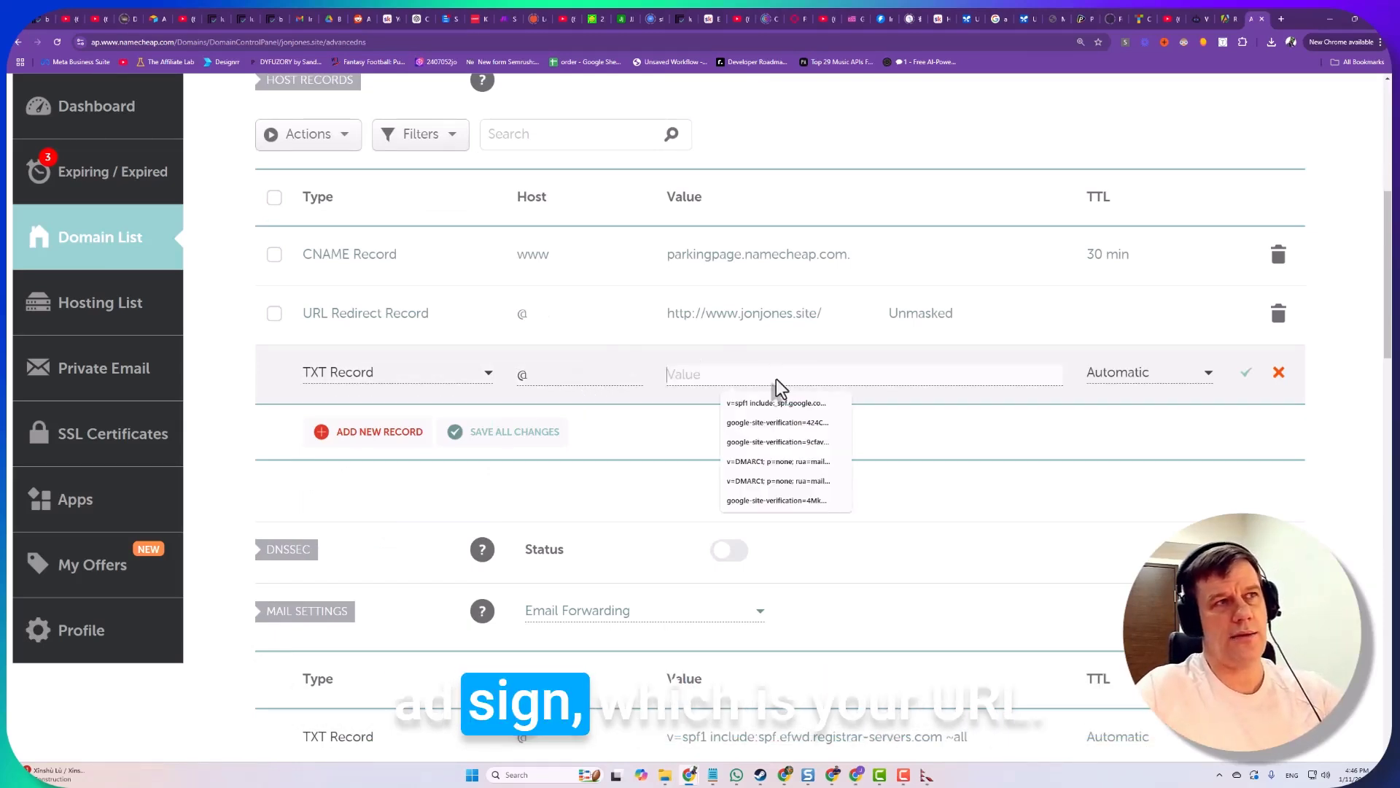
key(ctrl+v)
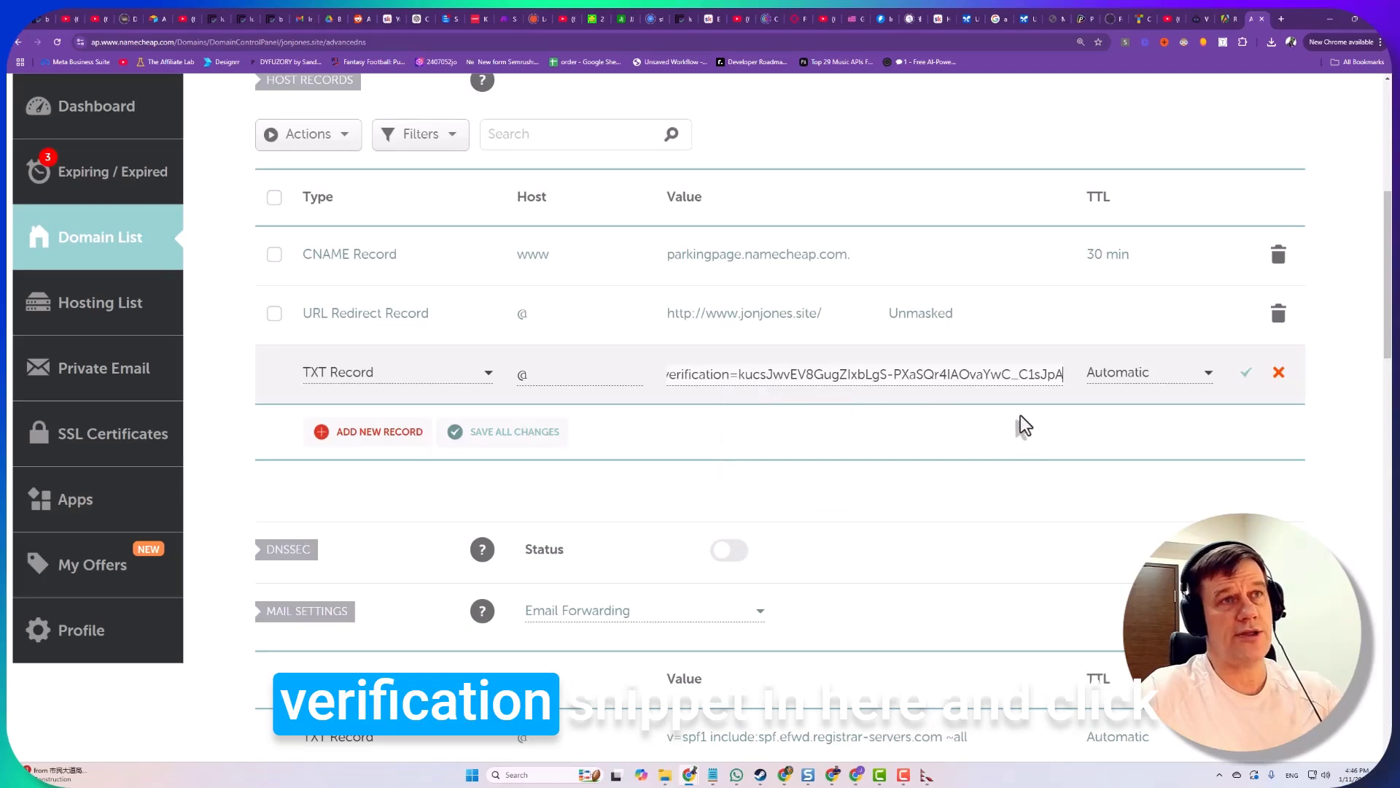
click(1246, 373)
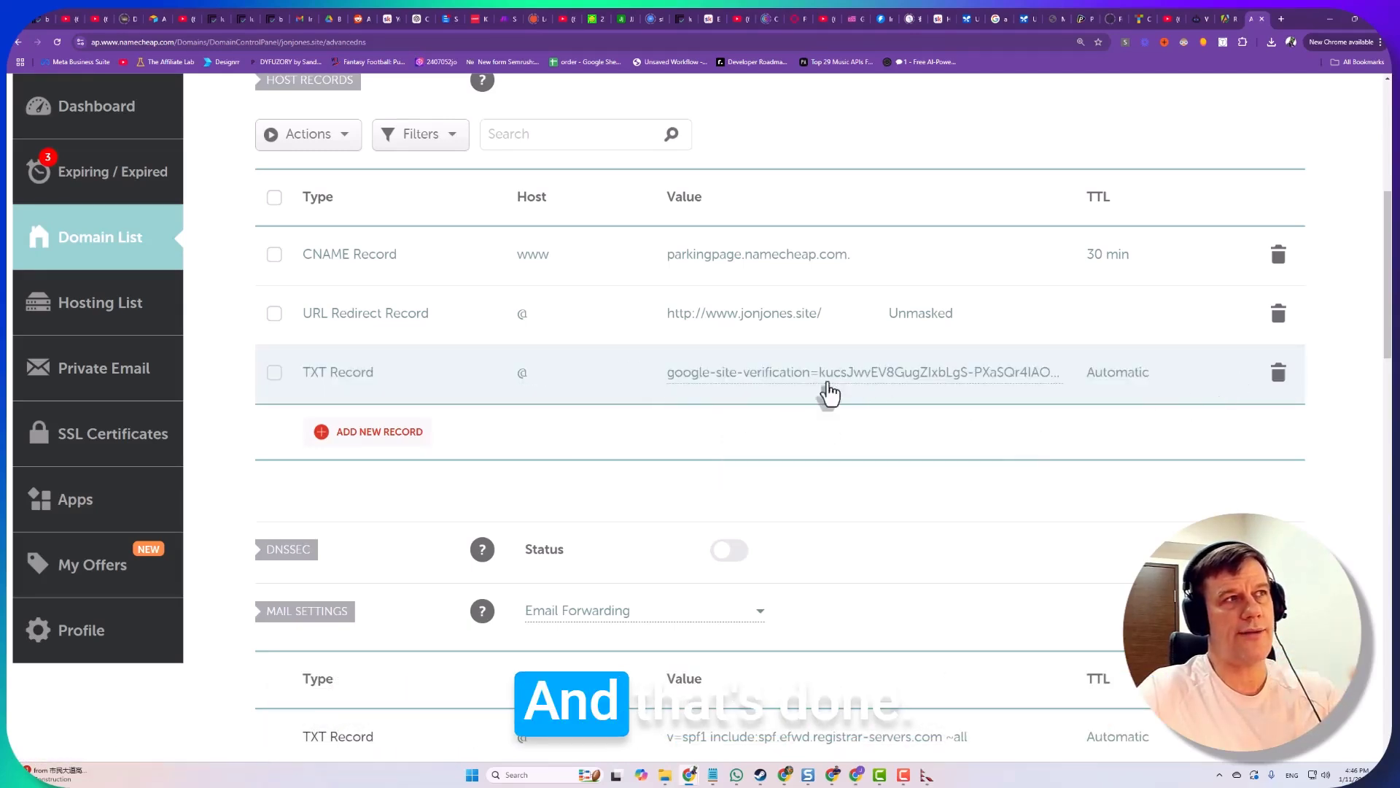
click(856, 777)
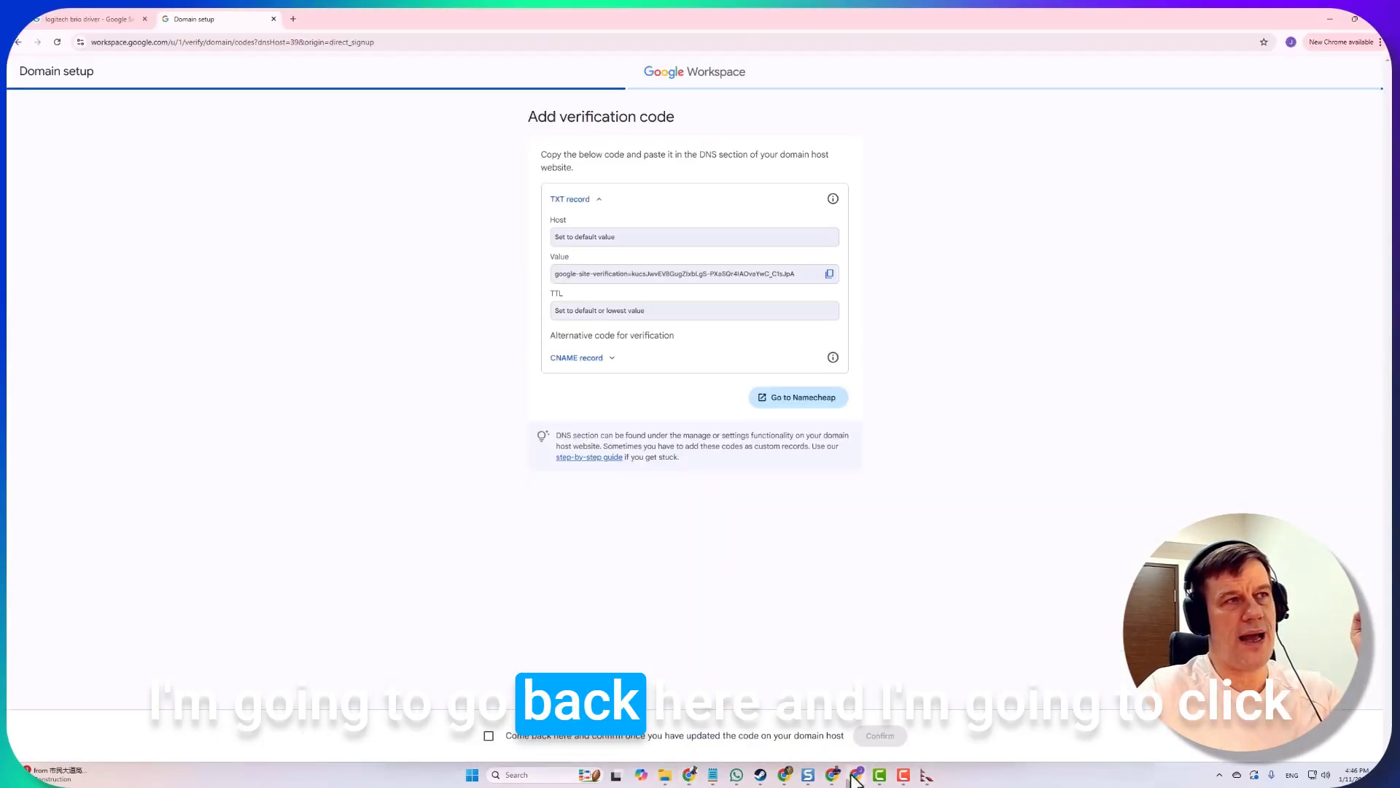
Confirm the TXT code was added to verify jonjones.site, then activate Gmail and continue to the user list
click(488, 735)
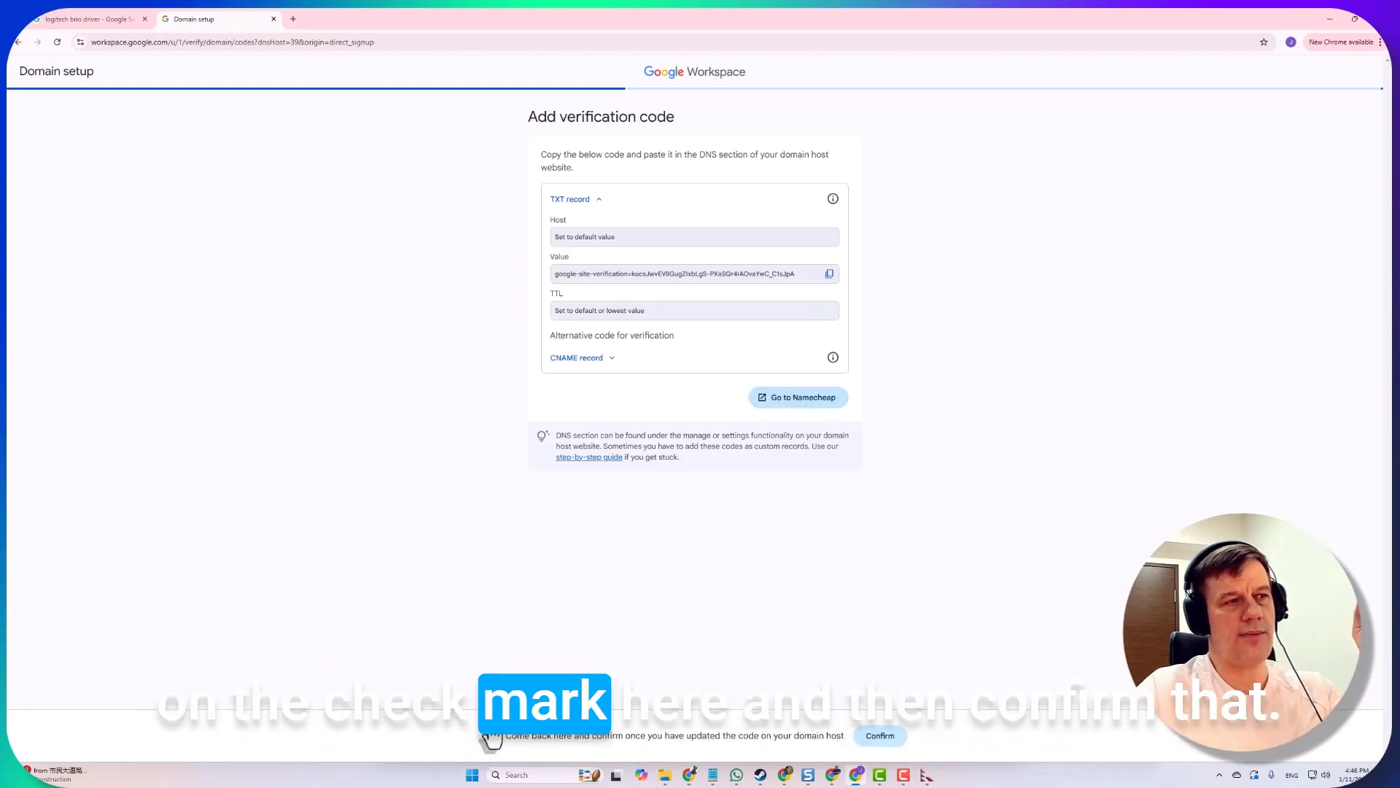
click(881, 736)
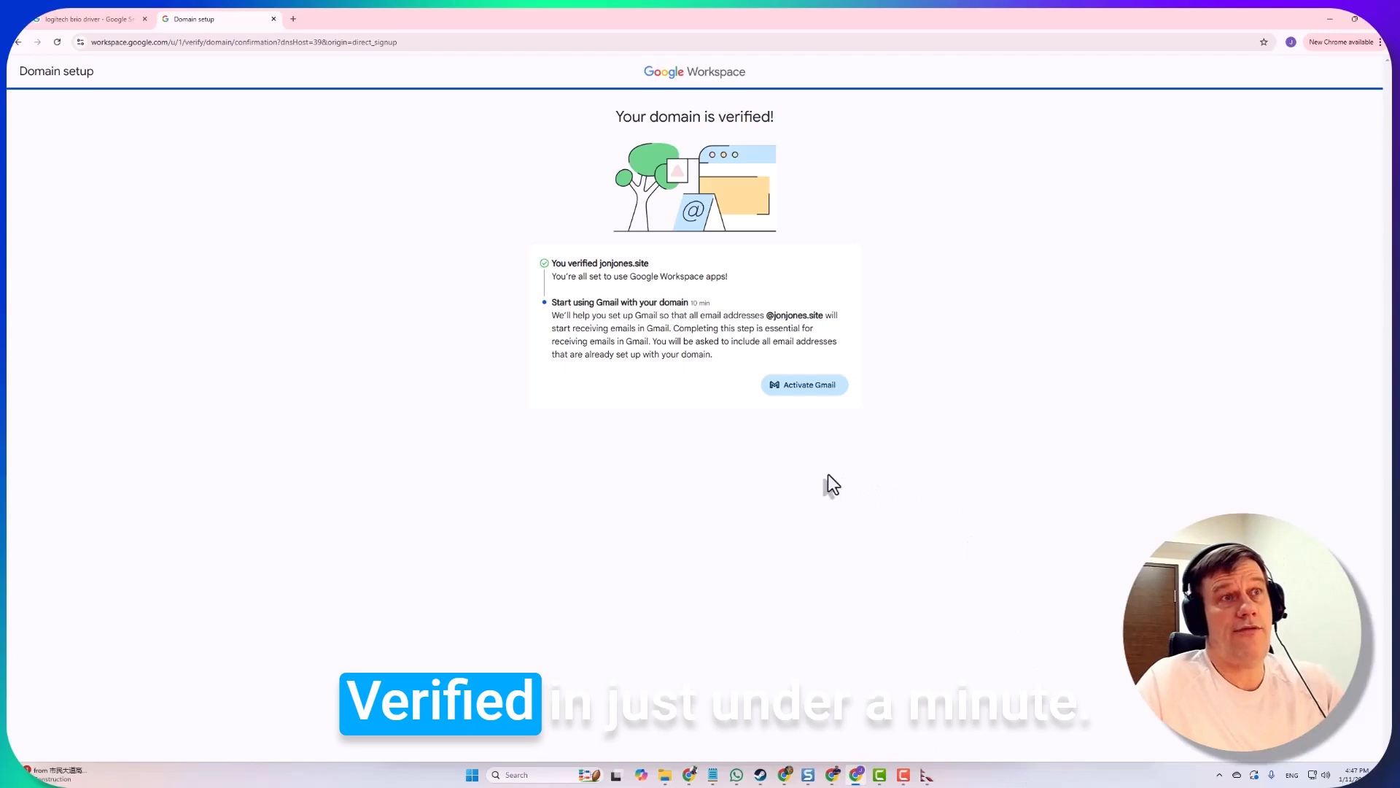
click(811, 388)
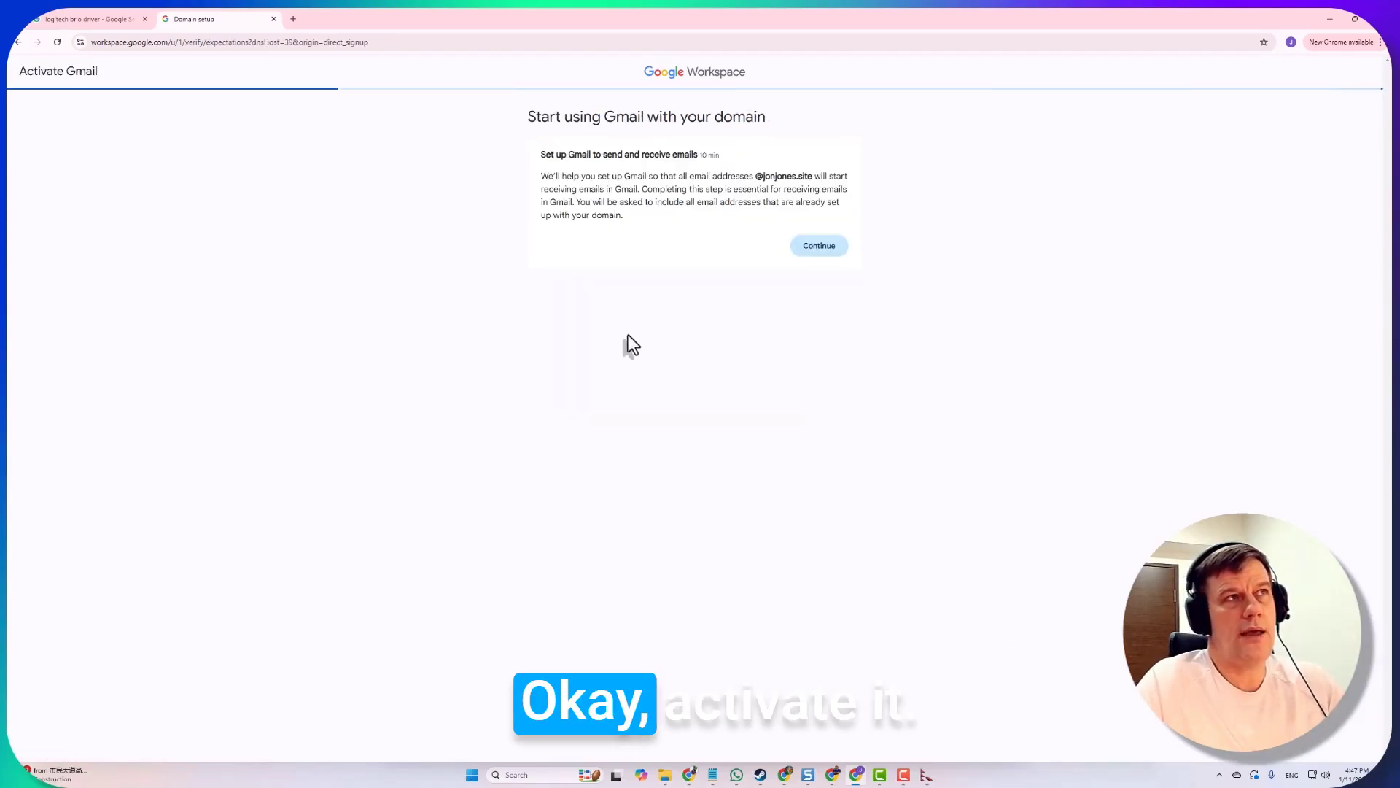
click(819, 247)
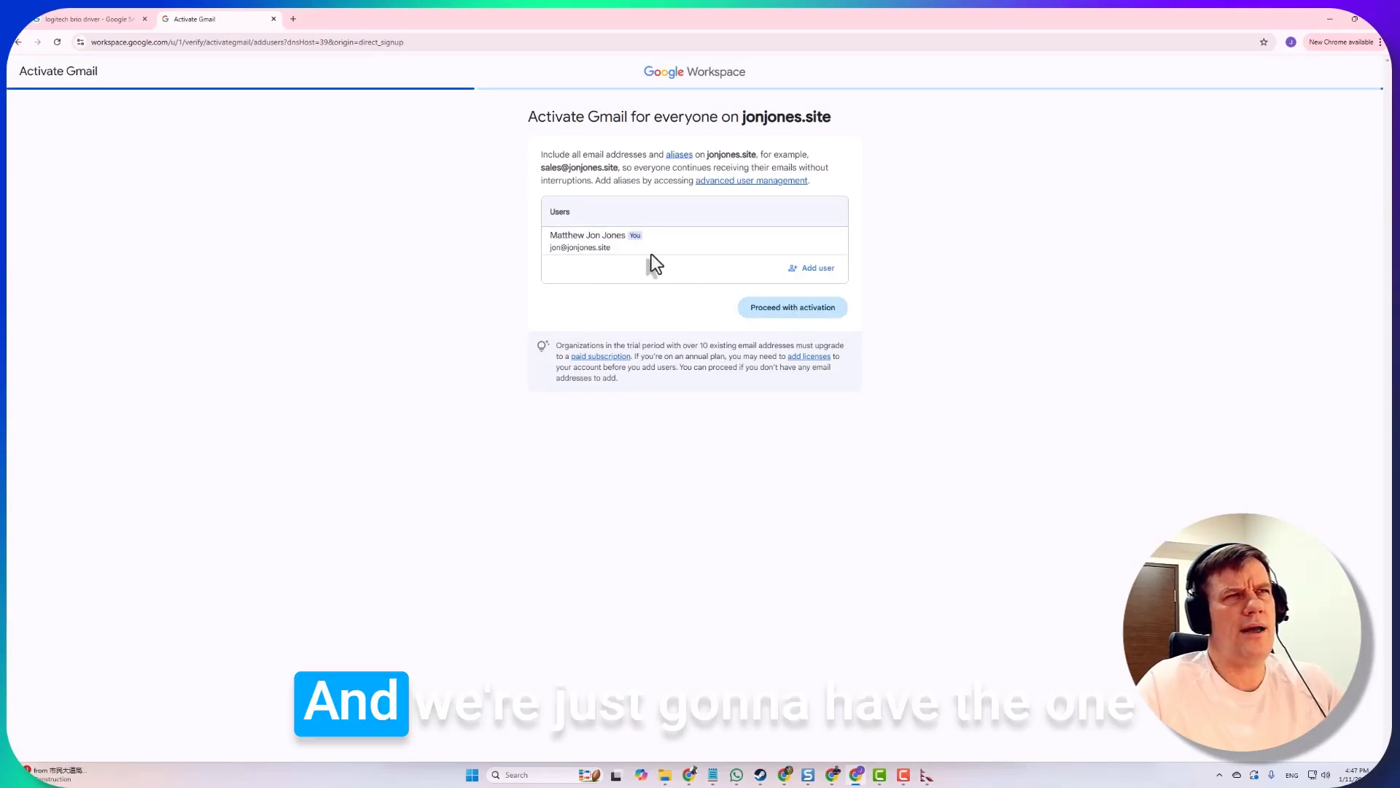
Proceed with Gmail activation and copy the MX value SMTP.GOOGLE.COM. (priority 1)
click(780, 311)
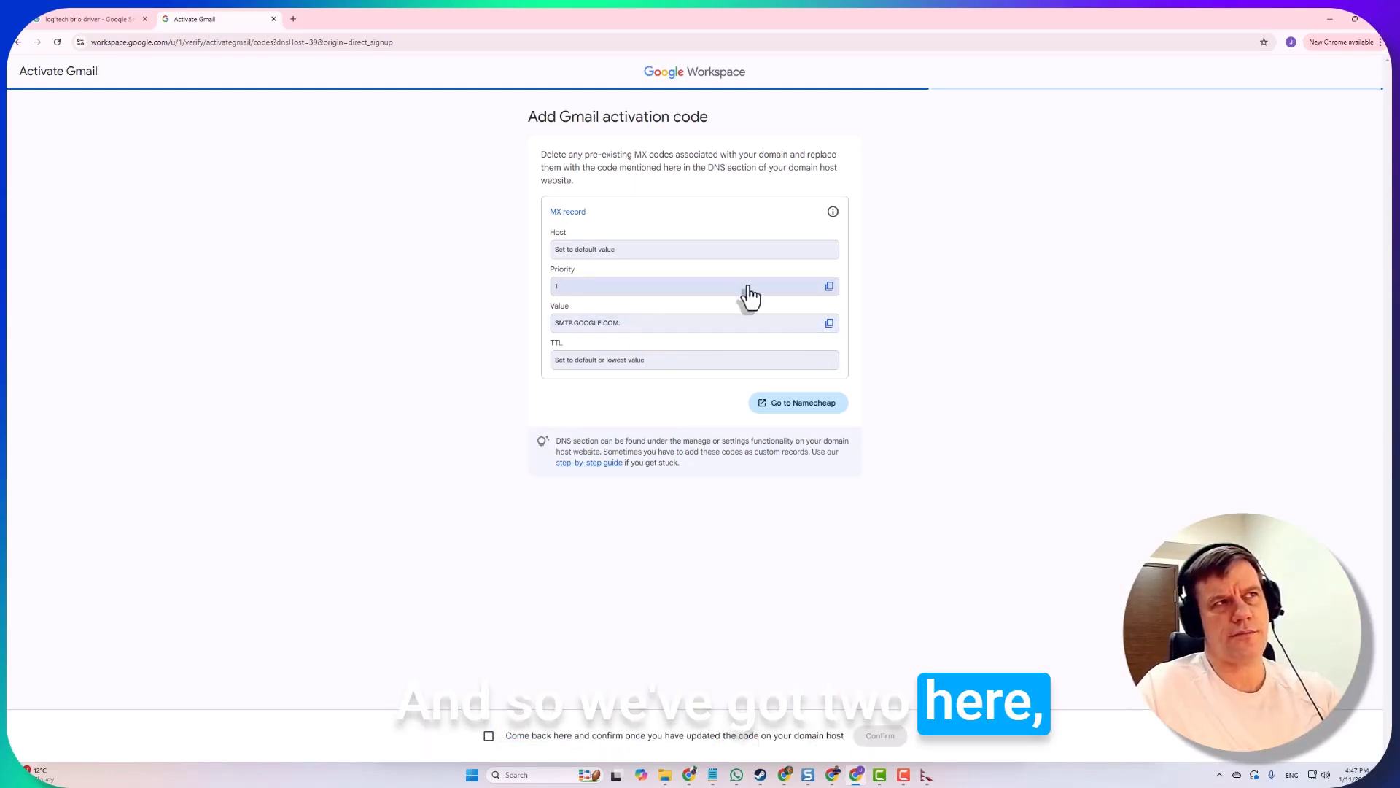
click(830, 324)
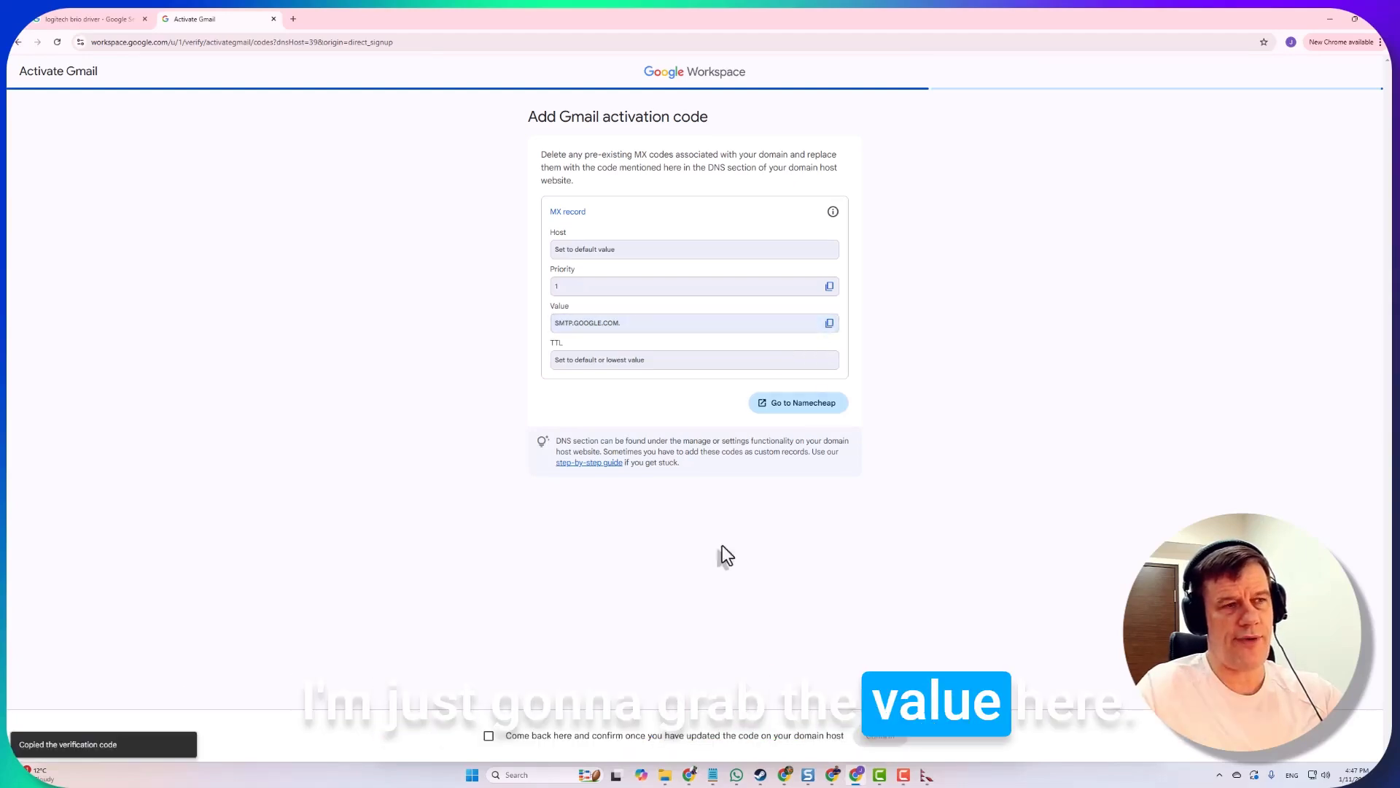
In Namecheap's DNS records for jonjones.site, switch Mail Settings to Custom MX
mouse_move(689, 774)
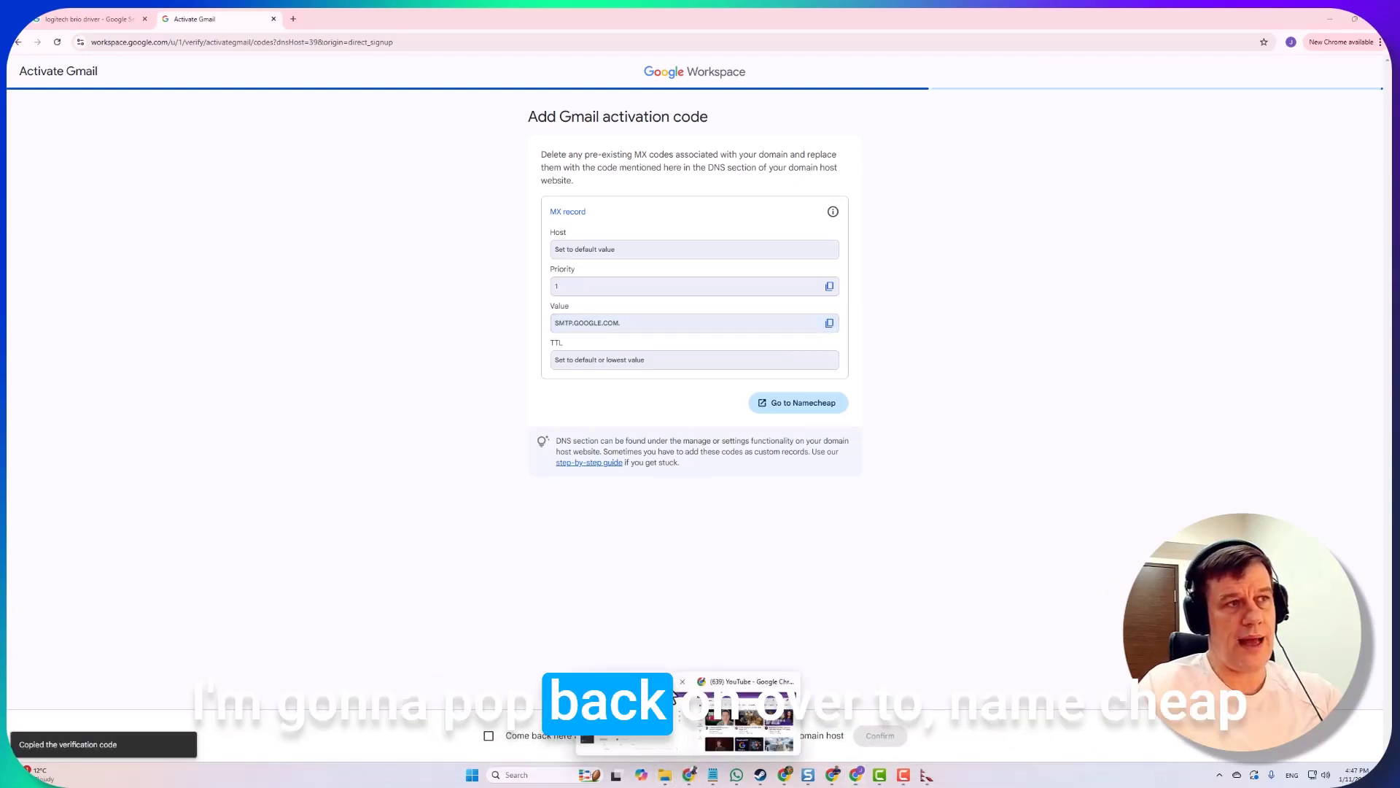
click(614, 719)
scroll(501, 303, up, 3)
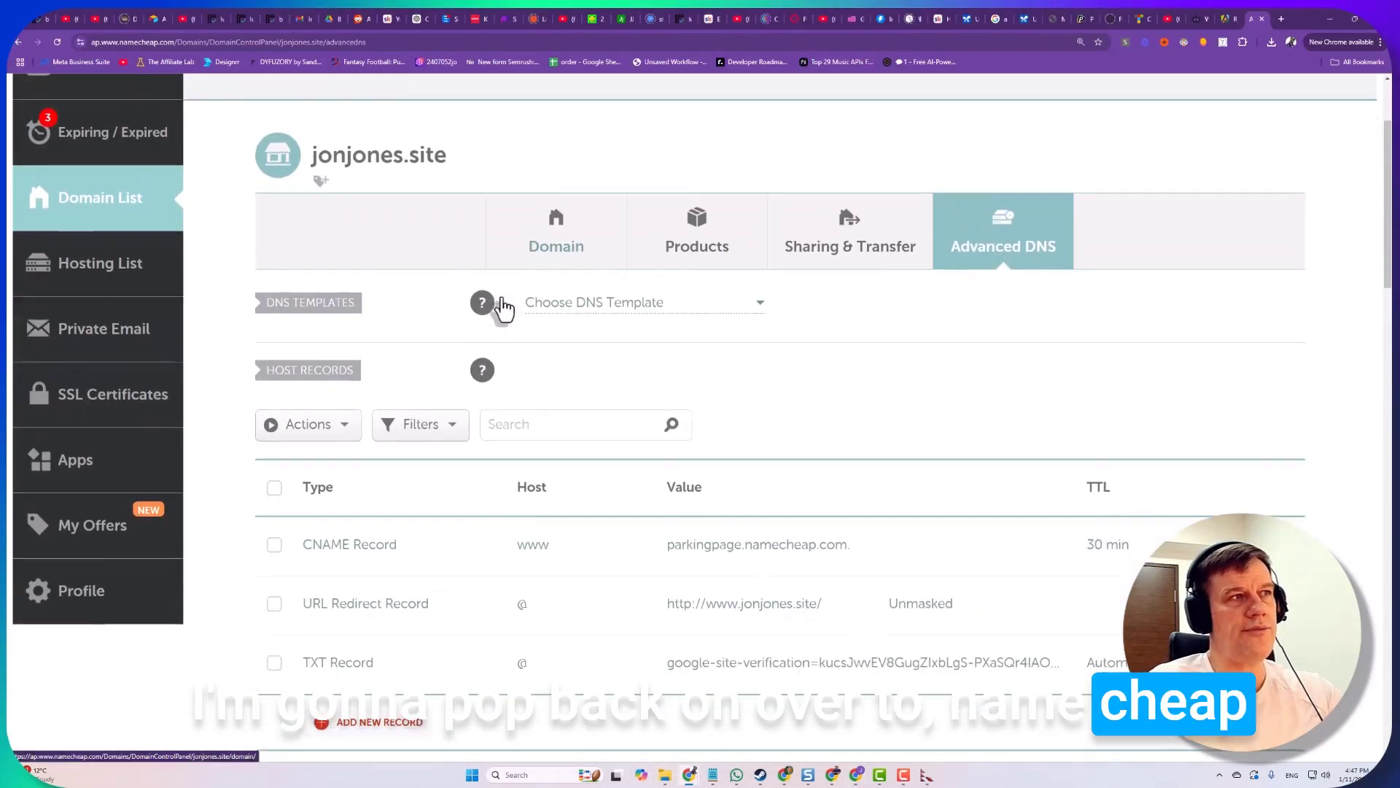
scroll(500, 306, down, 5)
scroll(500, 312, down, 2)
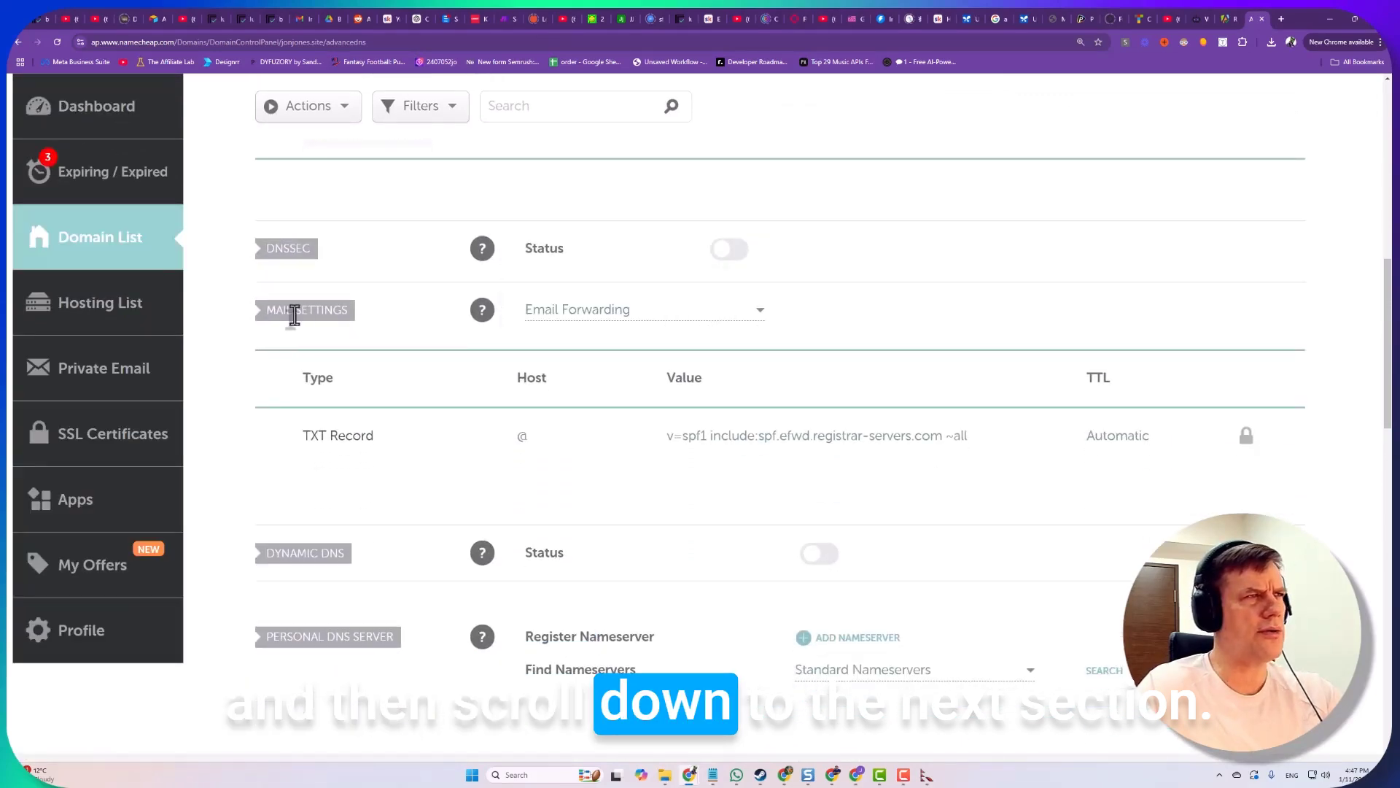
scroll(402, 339, up, 3)
scroll(351, 411, down, 1)
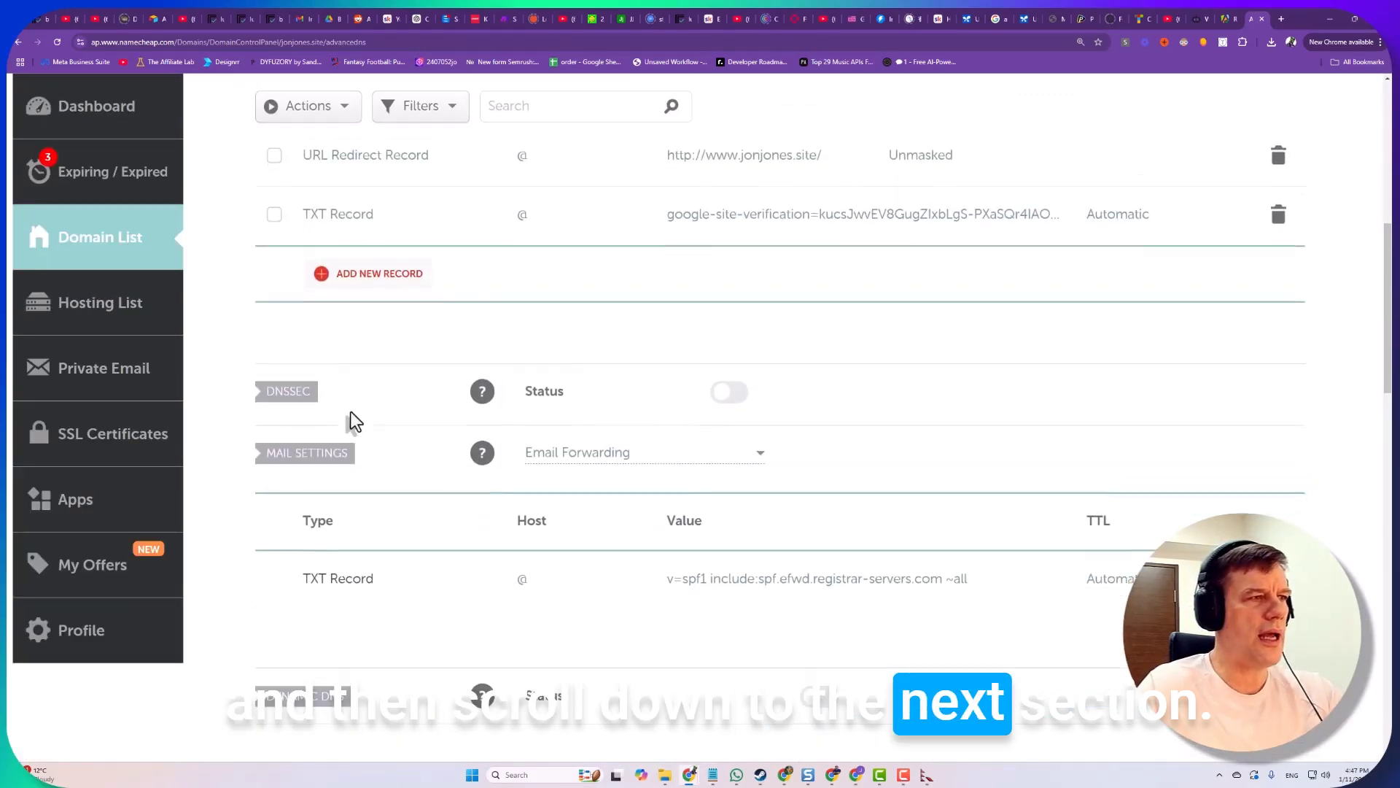
scroll(256, 397, down, 1)
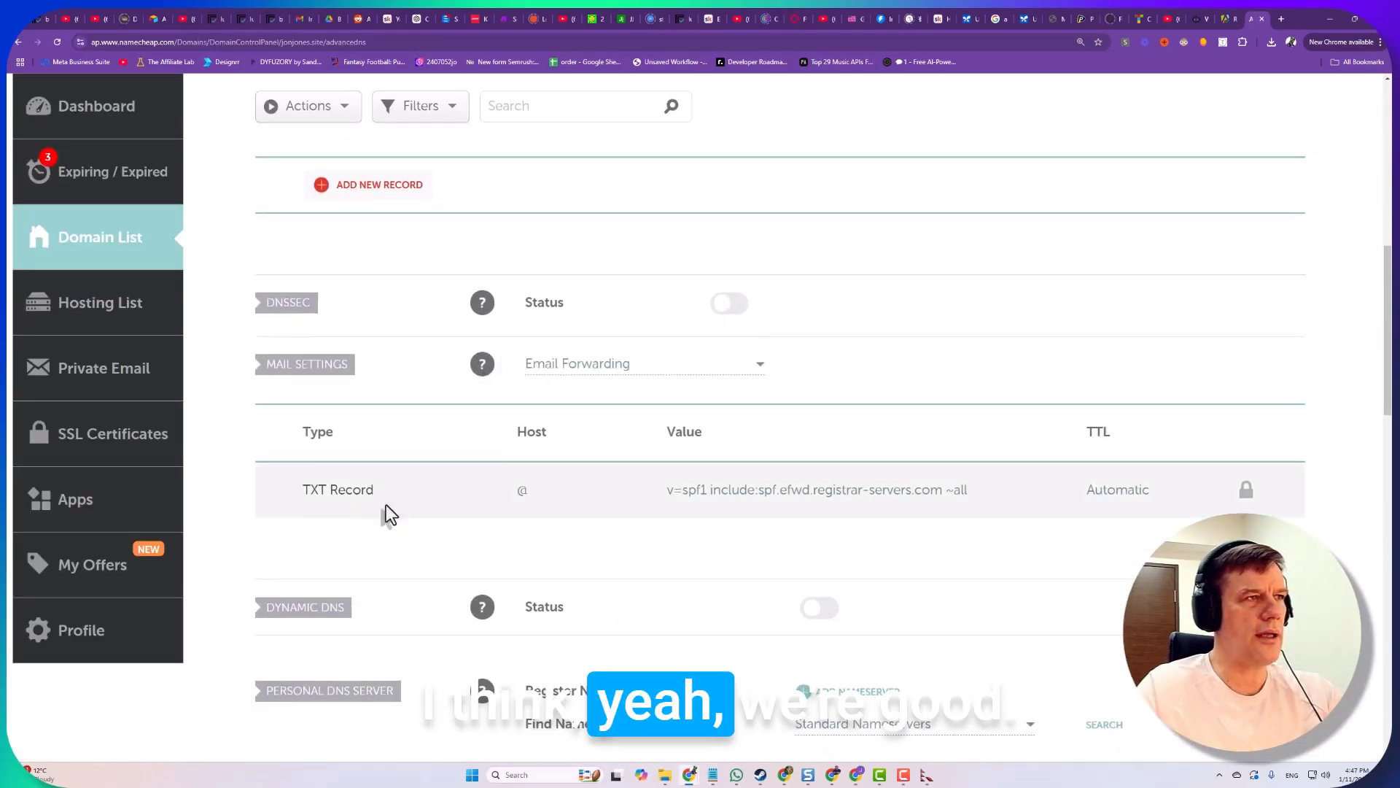
scroll(376, 432, down, 4)
scroll(441, 409, up, 3)
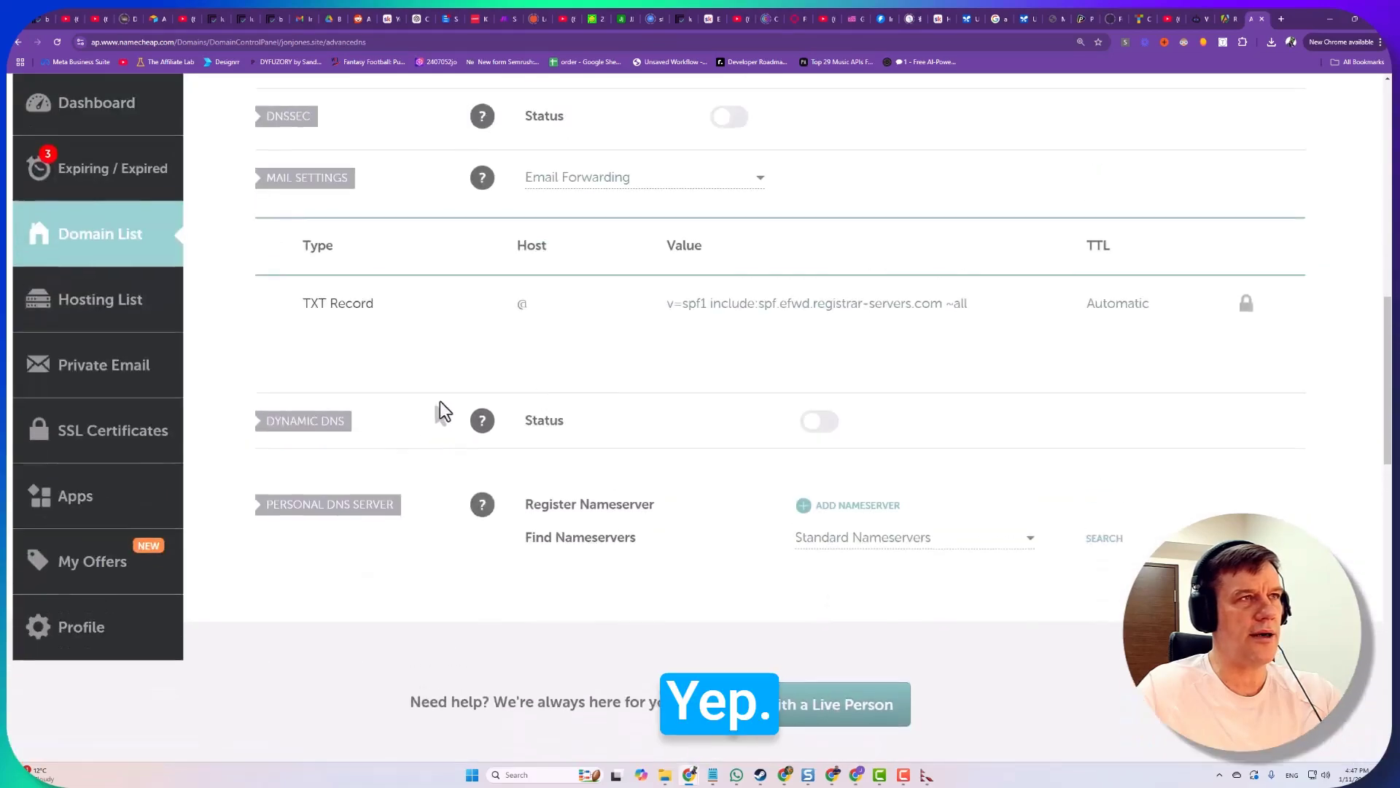
click(634, 314)
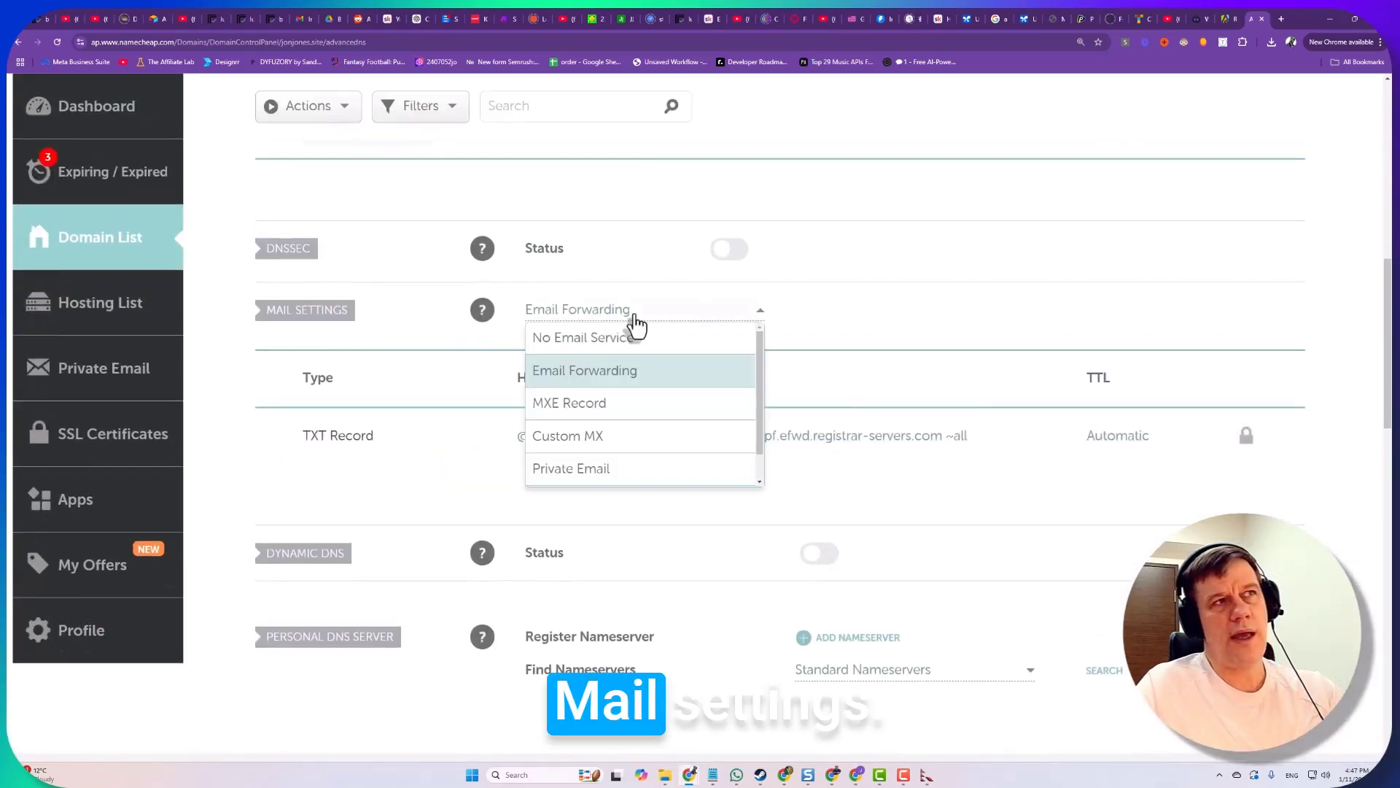
click(559, 442)
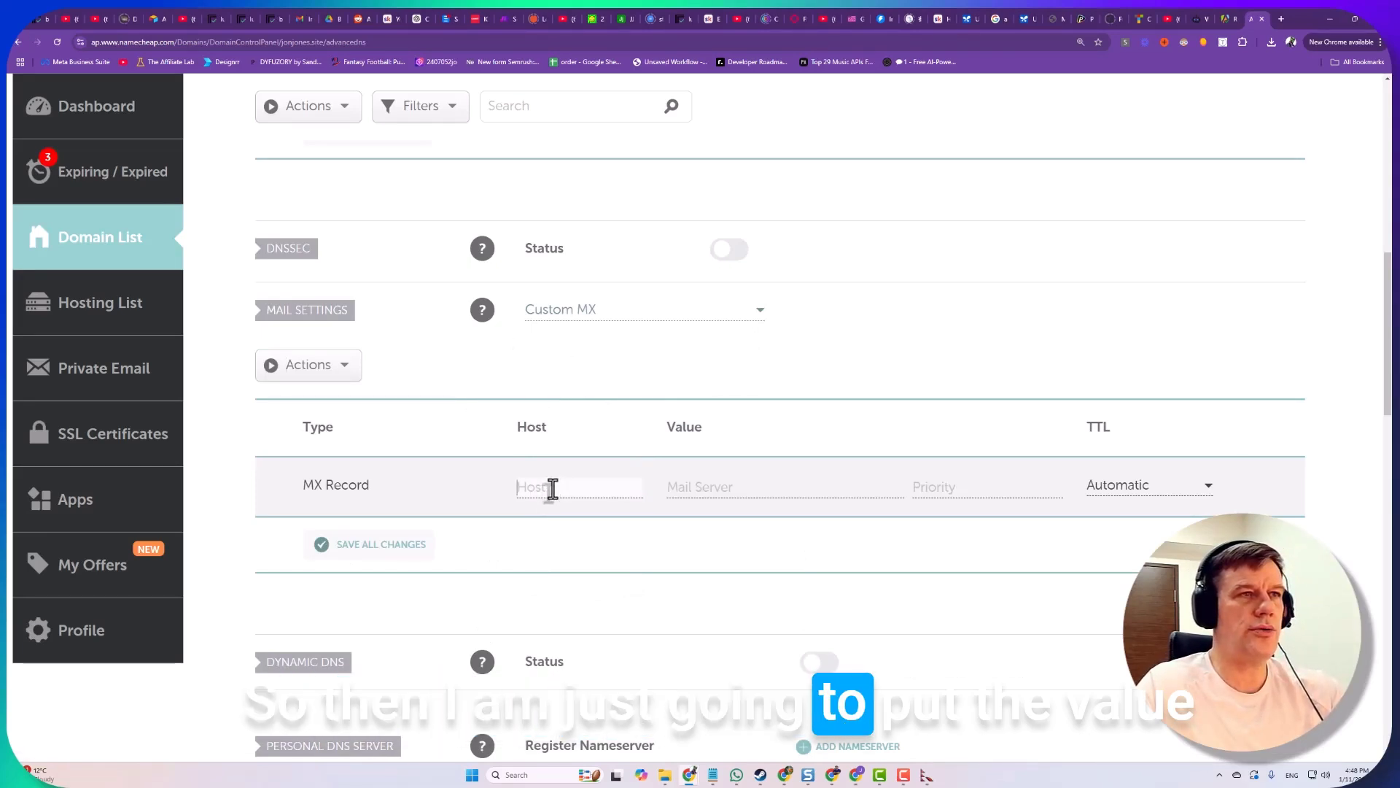
Add and save an MX record: host @, mail server SMTP.GOOGLE.COM., priority 1
click(737, 493)
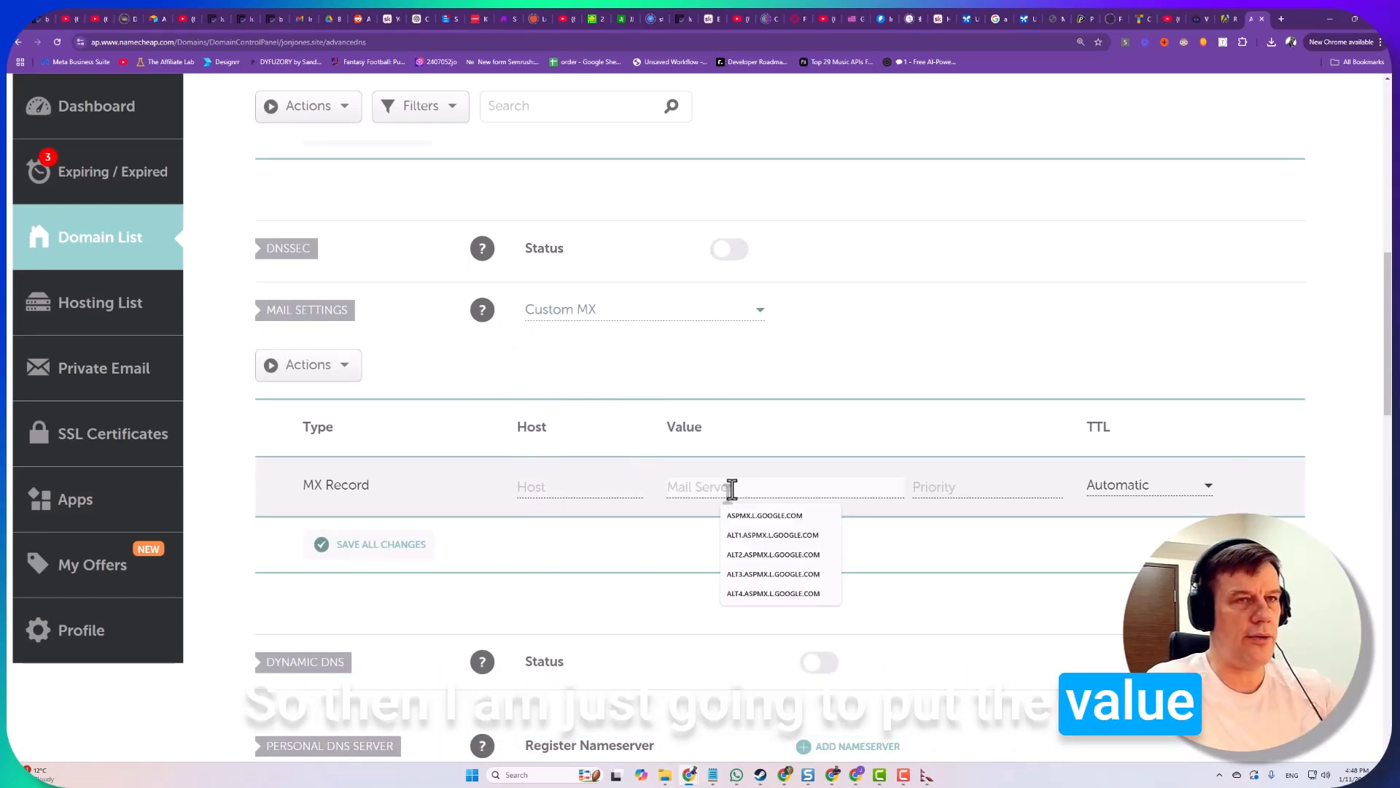
text(SMTP.GOOGLE.COM.)
click(943, 487)
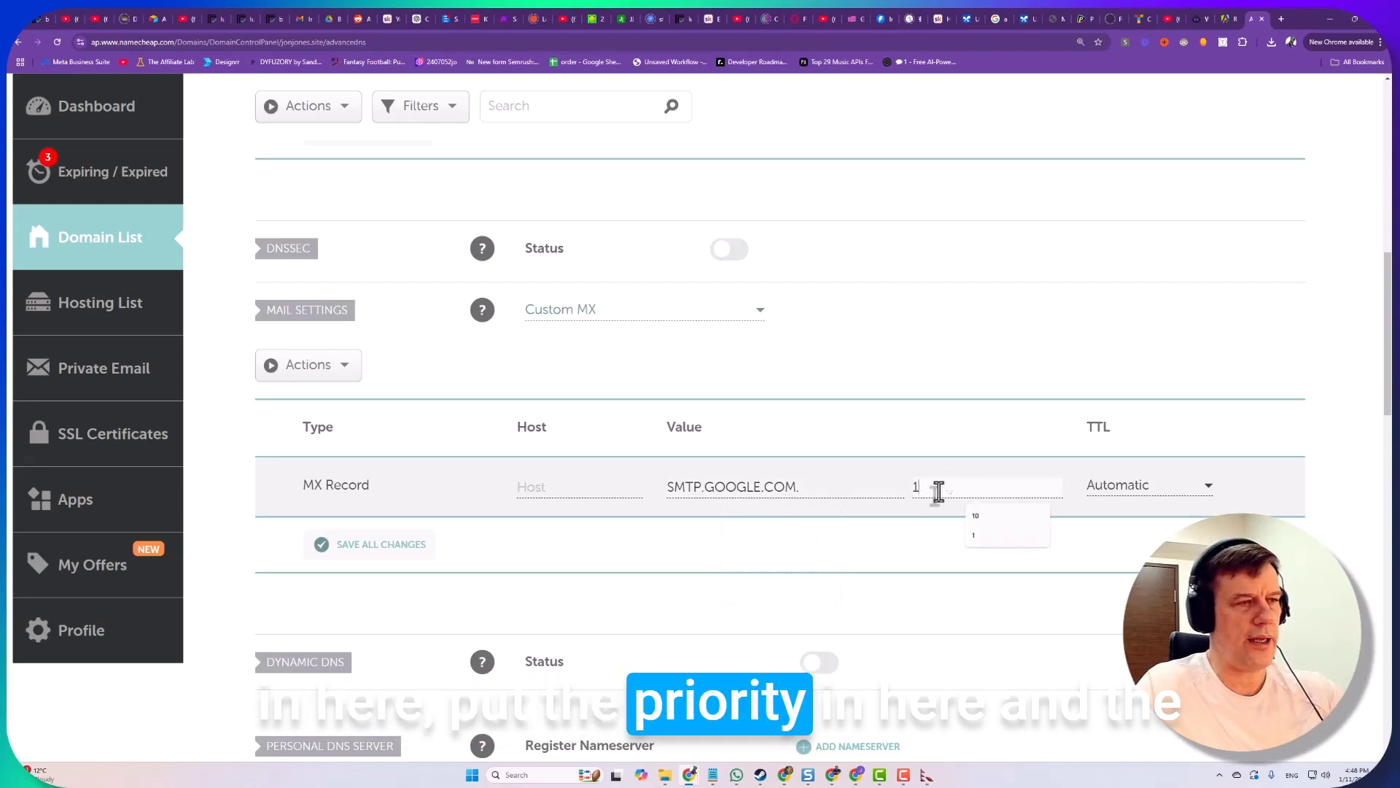
text(1)
click(568, 488)
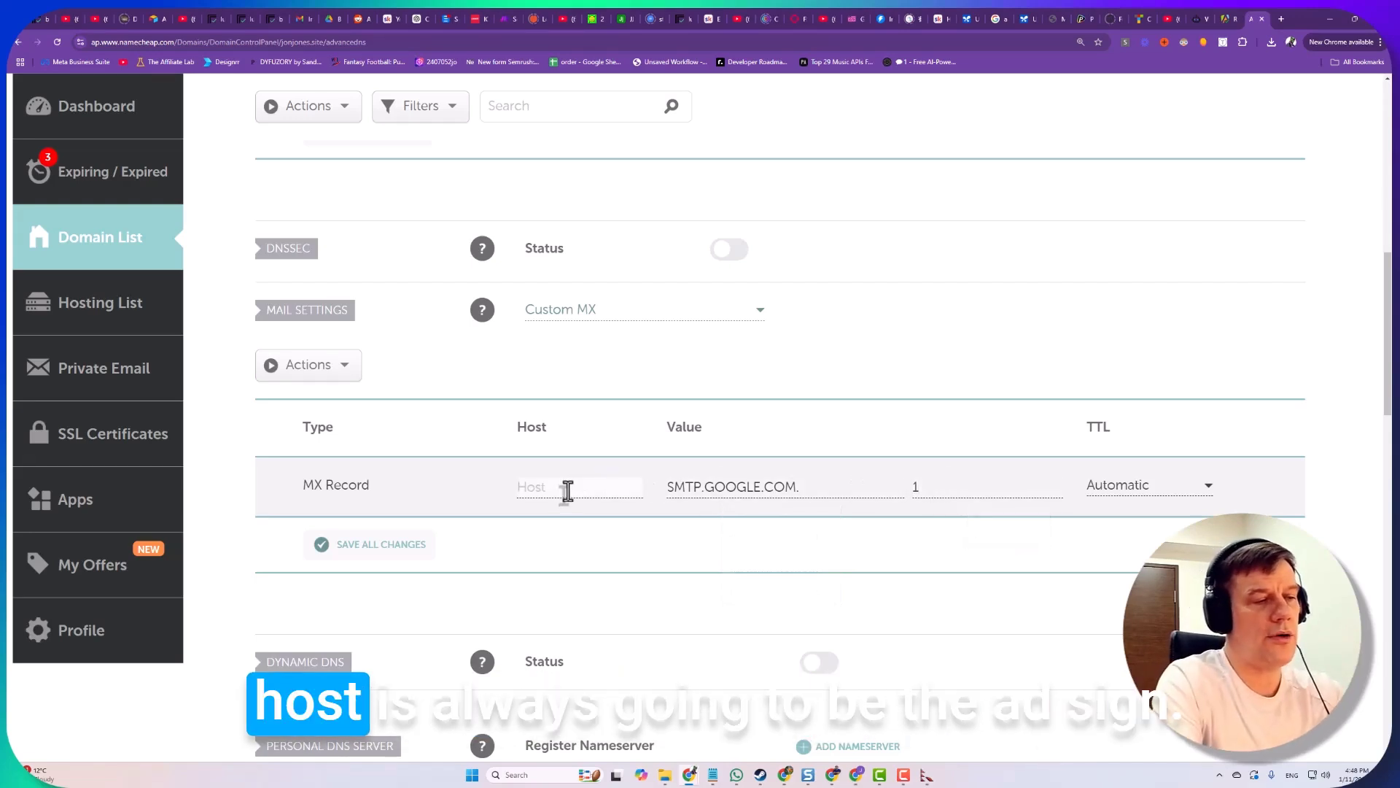
text(@)
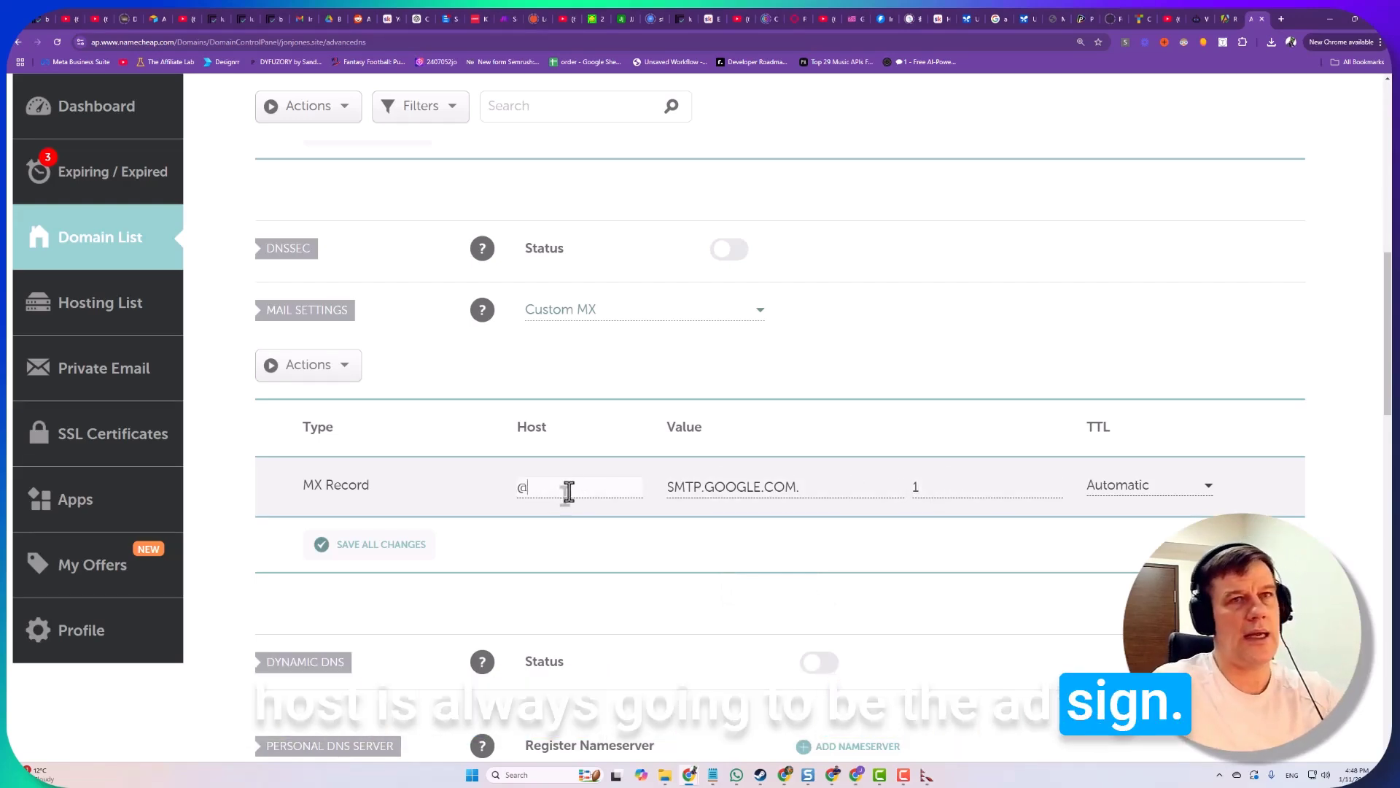
click(404, 545)
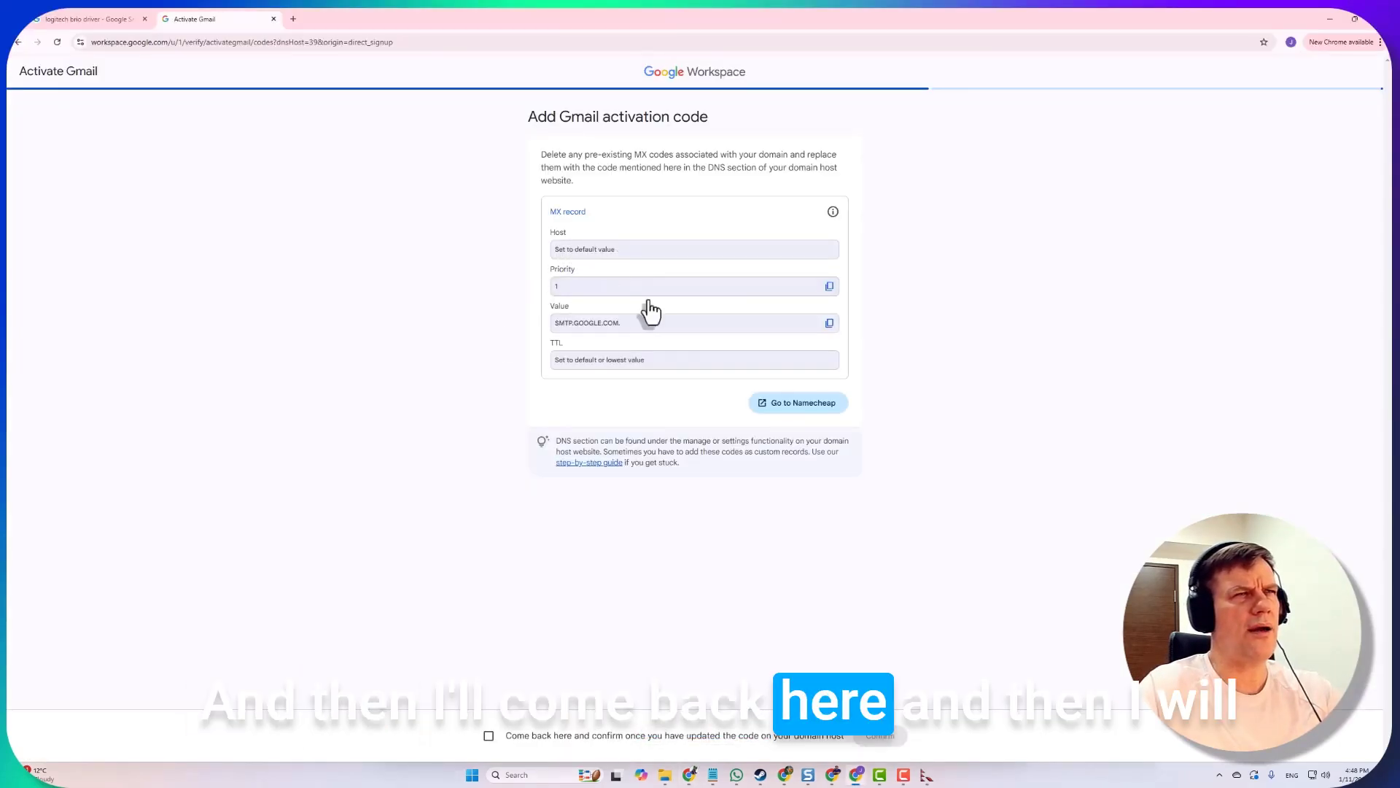
Confirm the MX record is updated and submit it to finish Gmail activation for jonjones.site
click(488, 735)
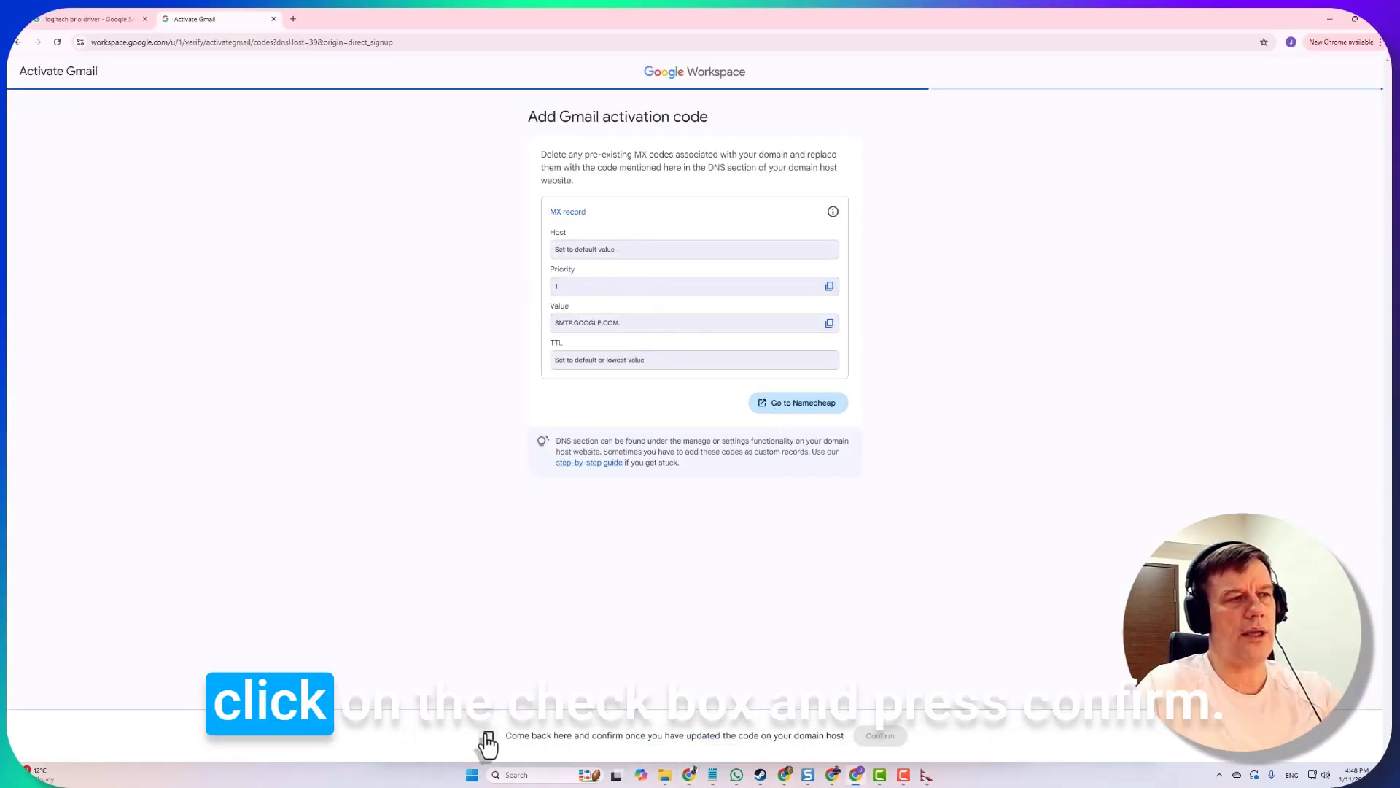
click(880, 736)
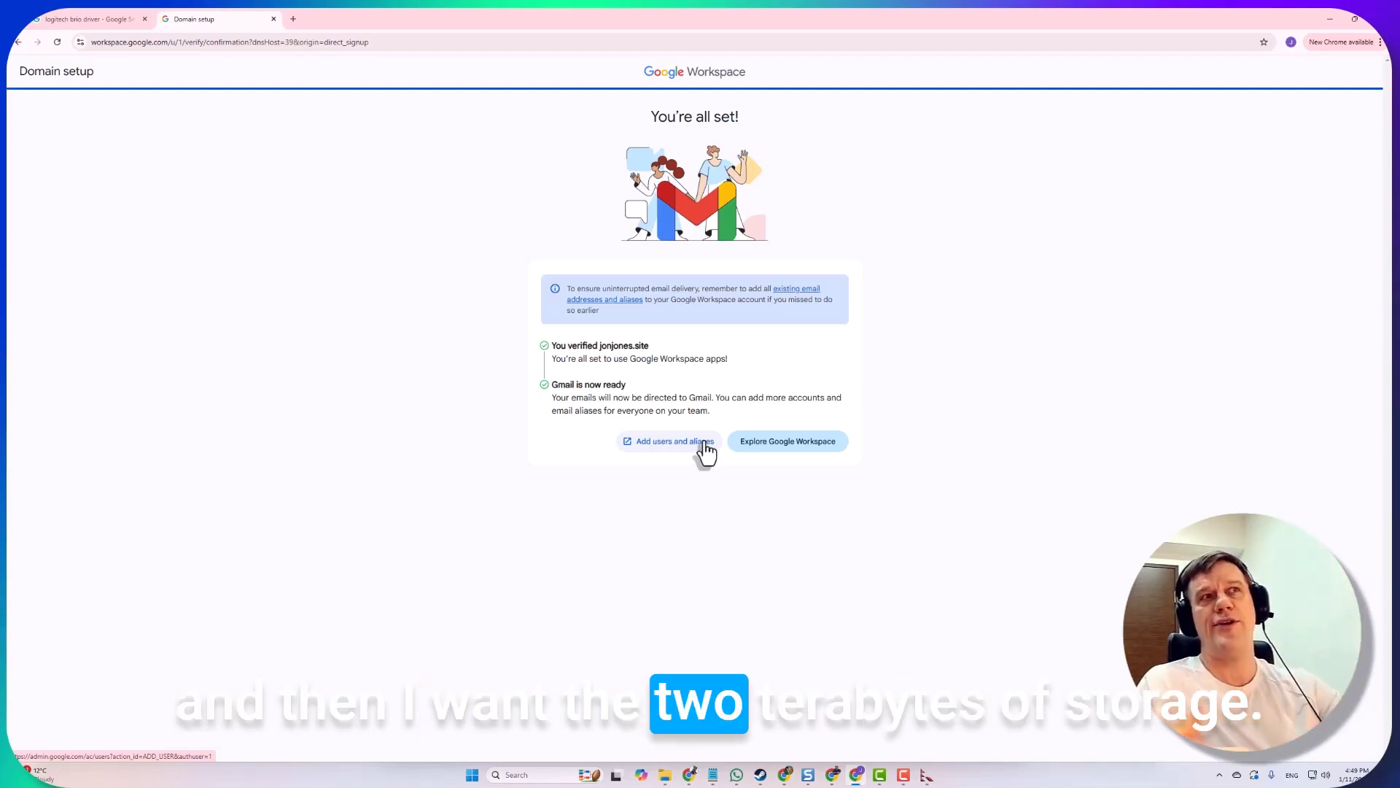
Explore Google Workspace and choose Connect with customers as the main goal
click(778, 448)
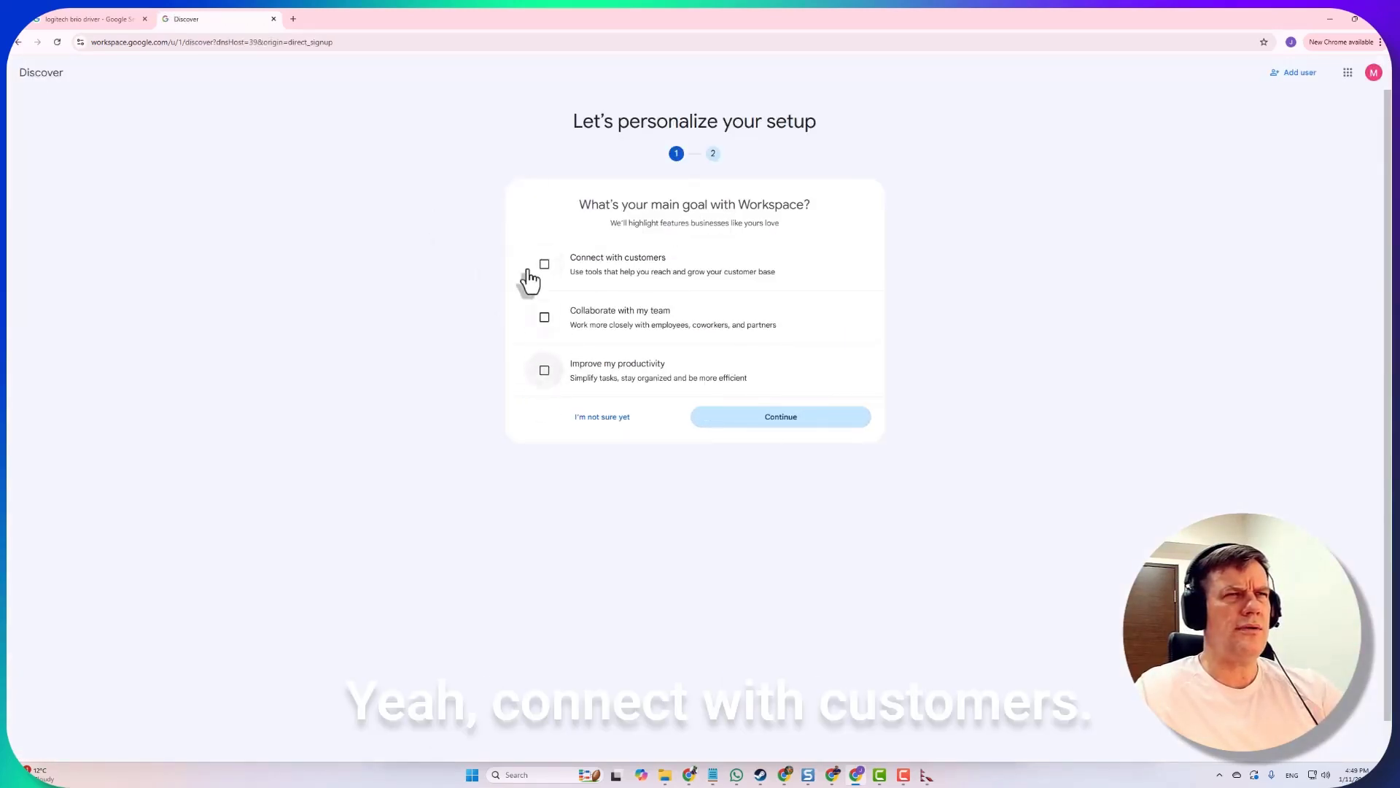
click(543, 264)
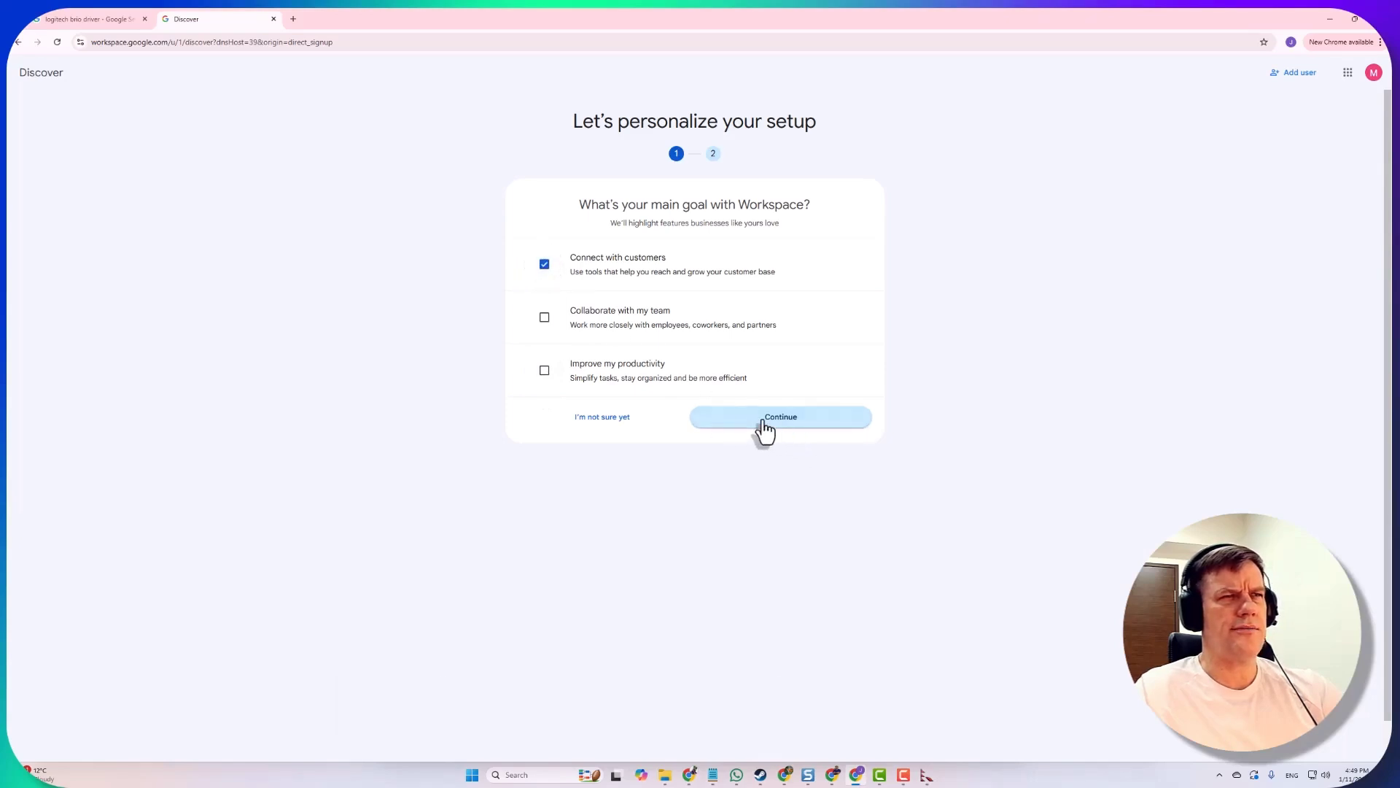
click(668, 433)
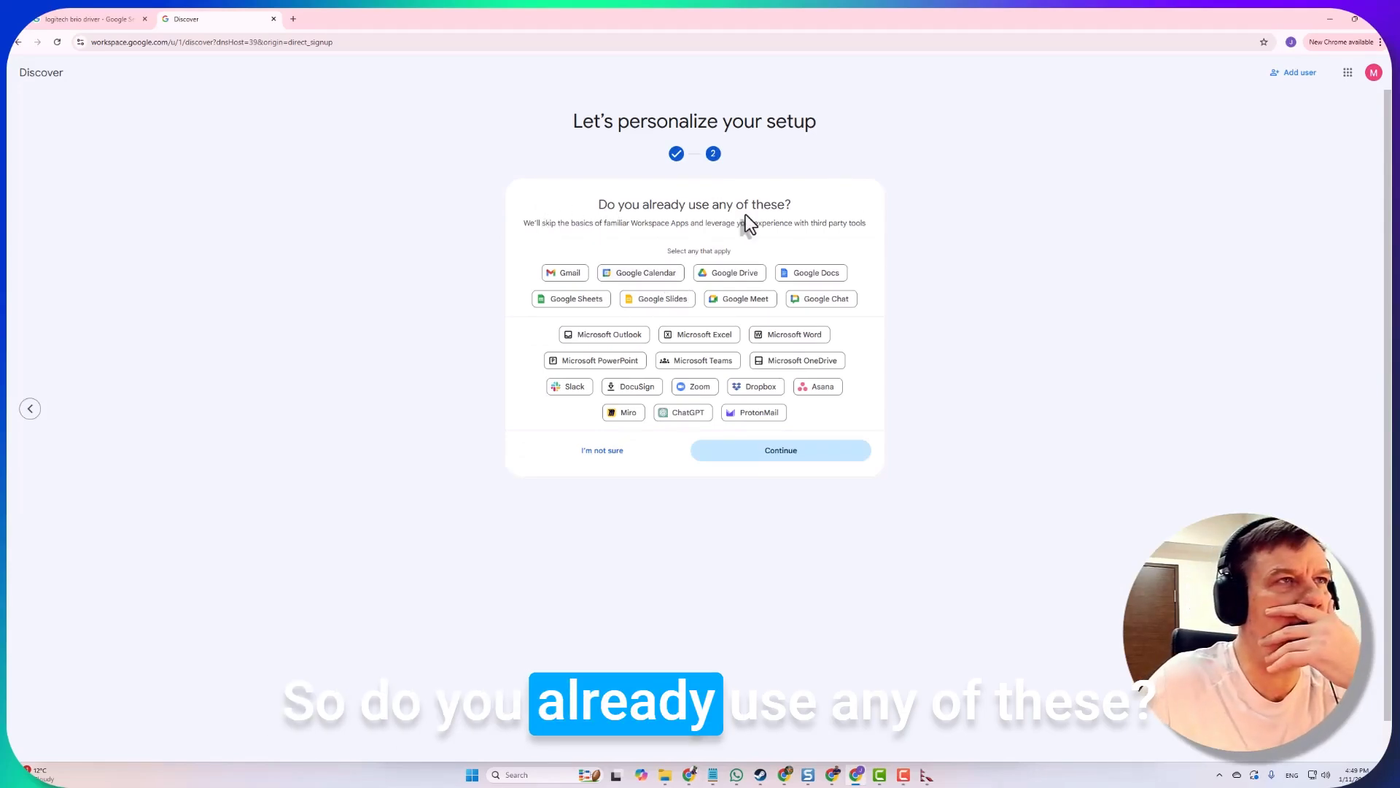
Mark Google Drive, Gmail and Google Meet as already used and continue to the checklist
click(722, 283)
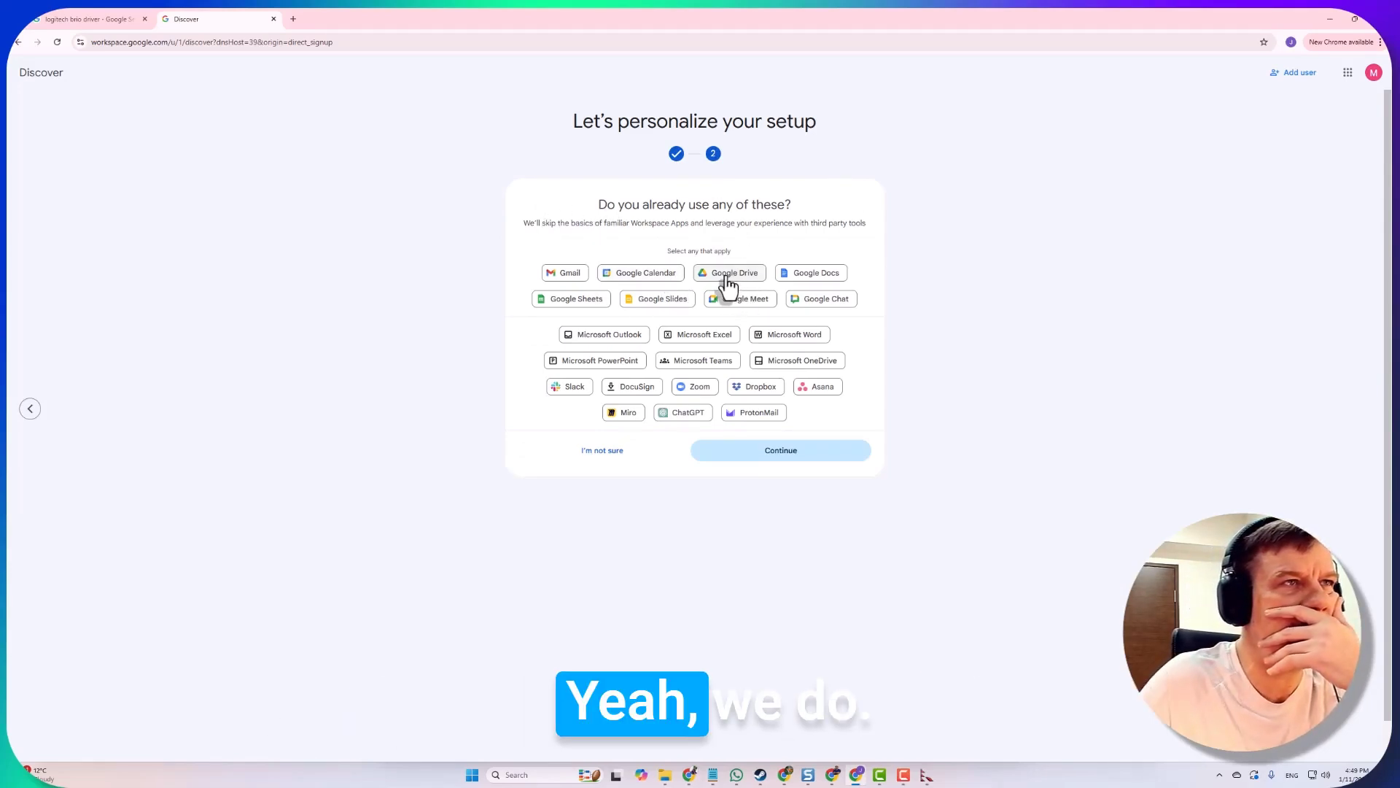
click(563, 277)
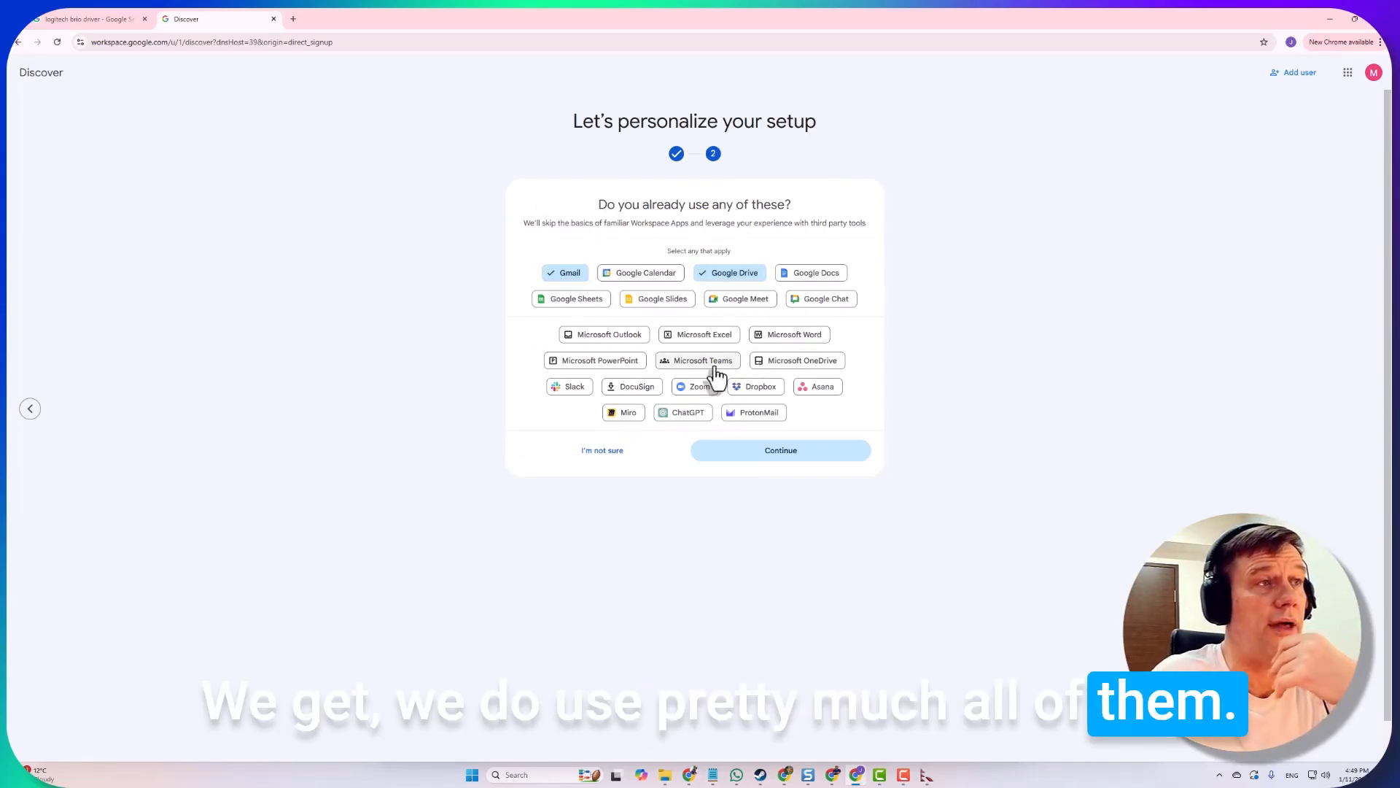
click(741, 299)
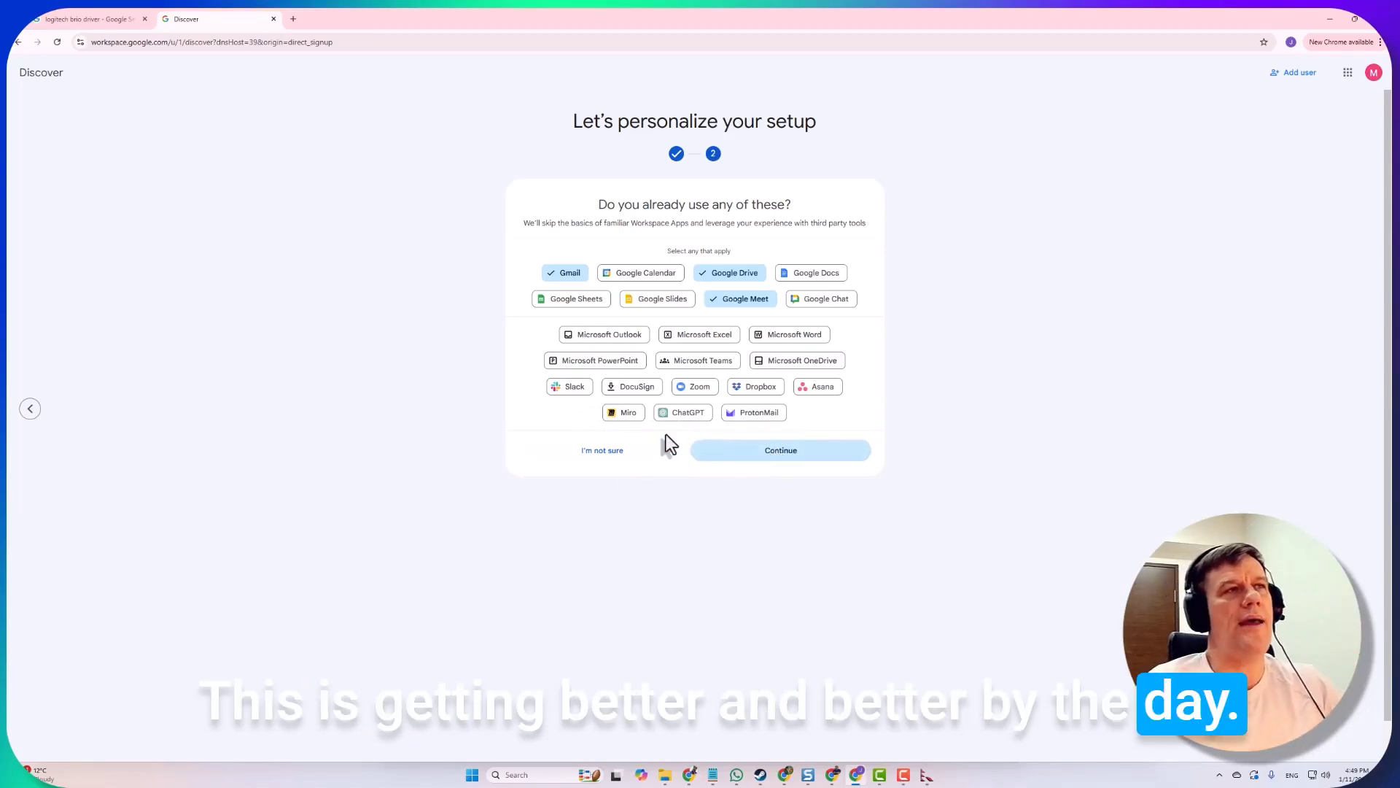
click(621, 458)
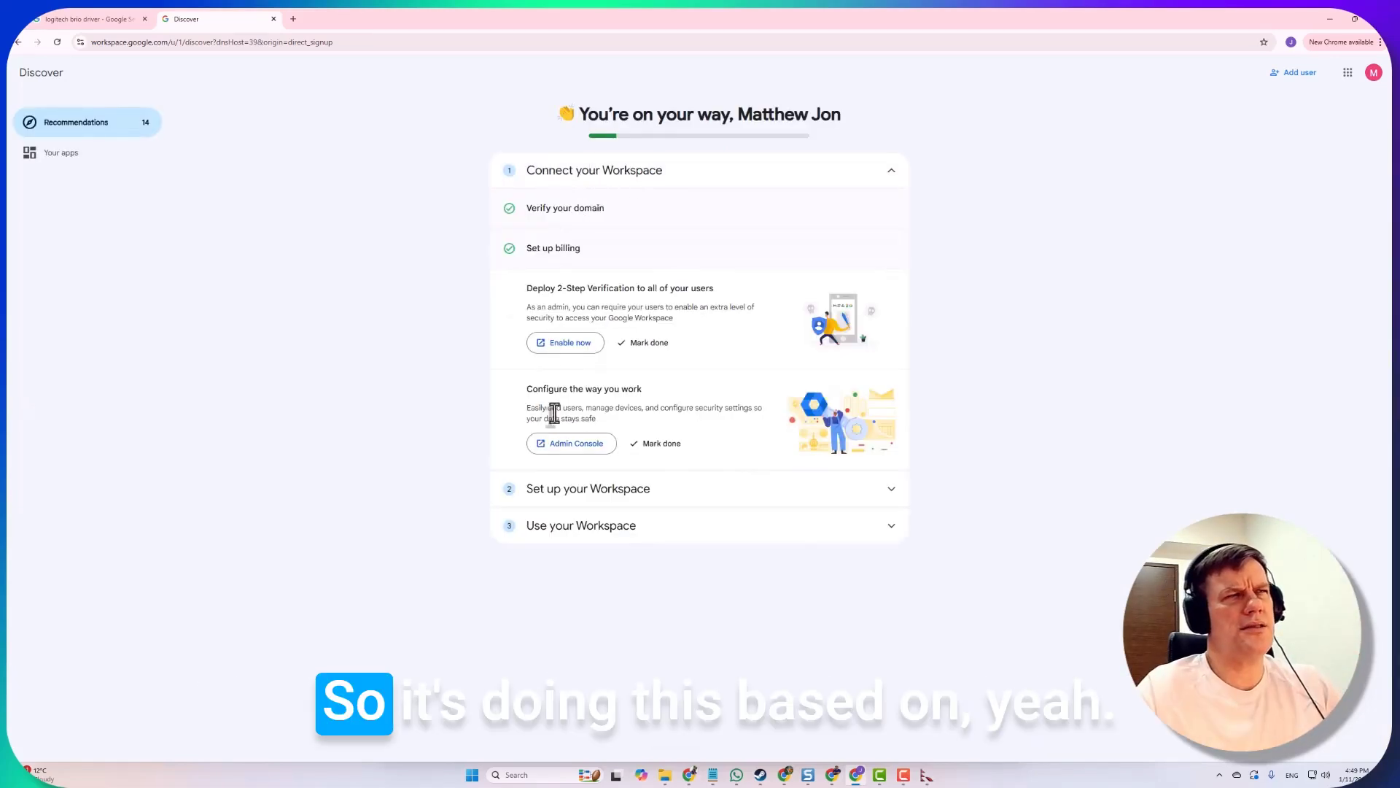
Review the Set up your Workspace tasks, then collapse it and the Connect section
click(714, 508)
scroll(866, 384, down, 2)
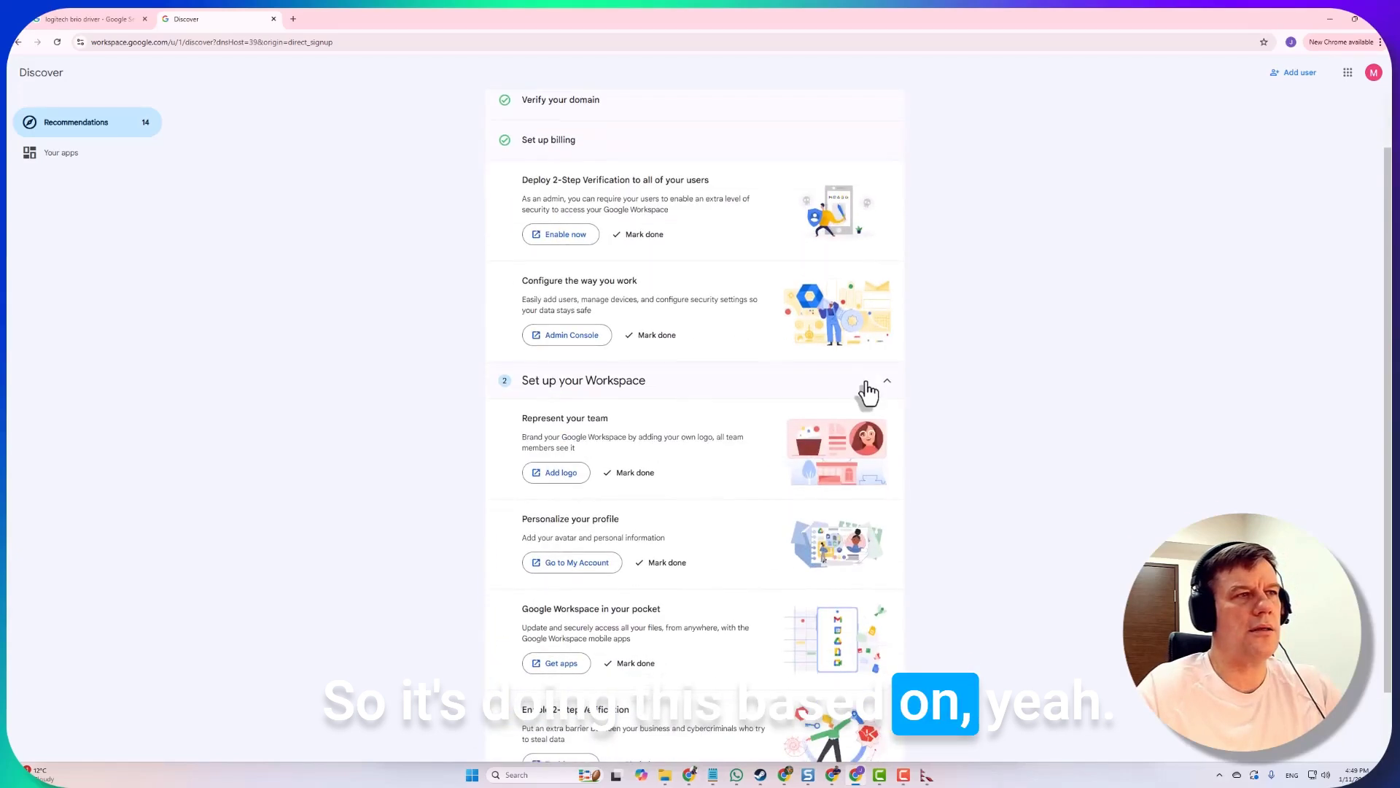
scroll(650, 443, up, 2)
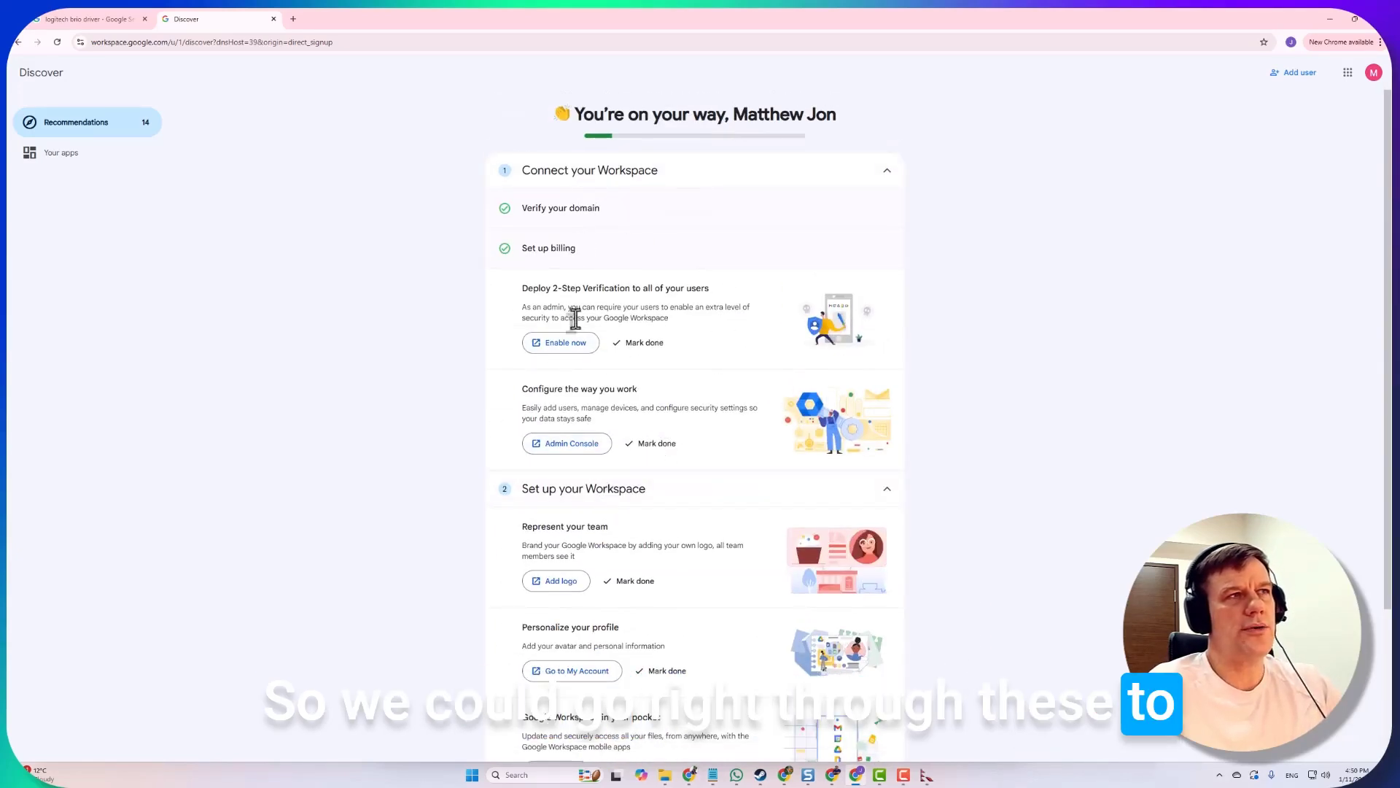
scroll(615, 386, down, 2)
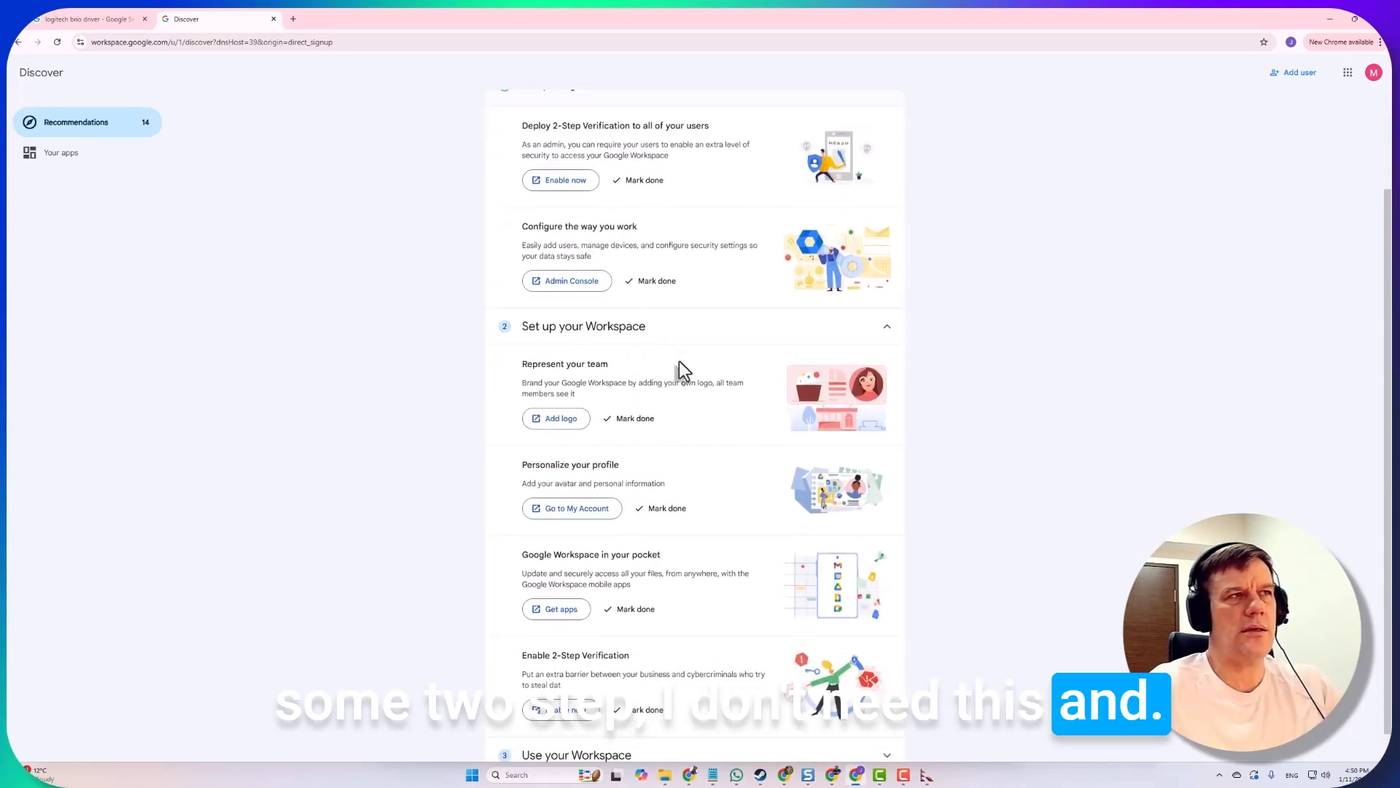
scroll(656, 401, down, 1)
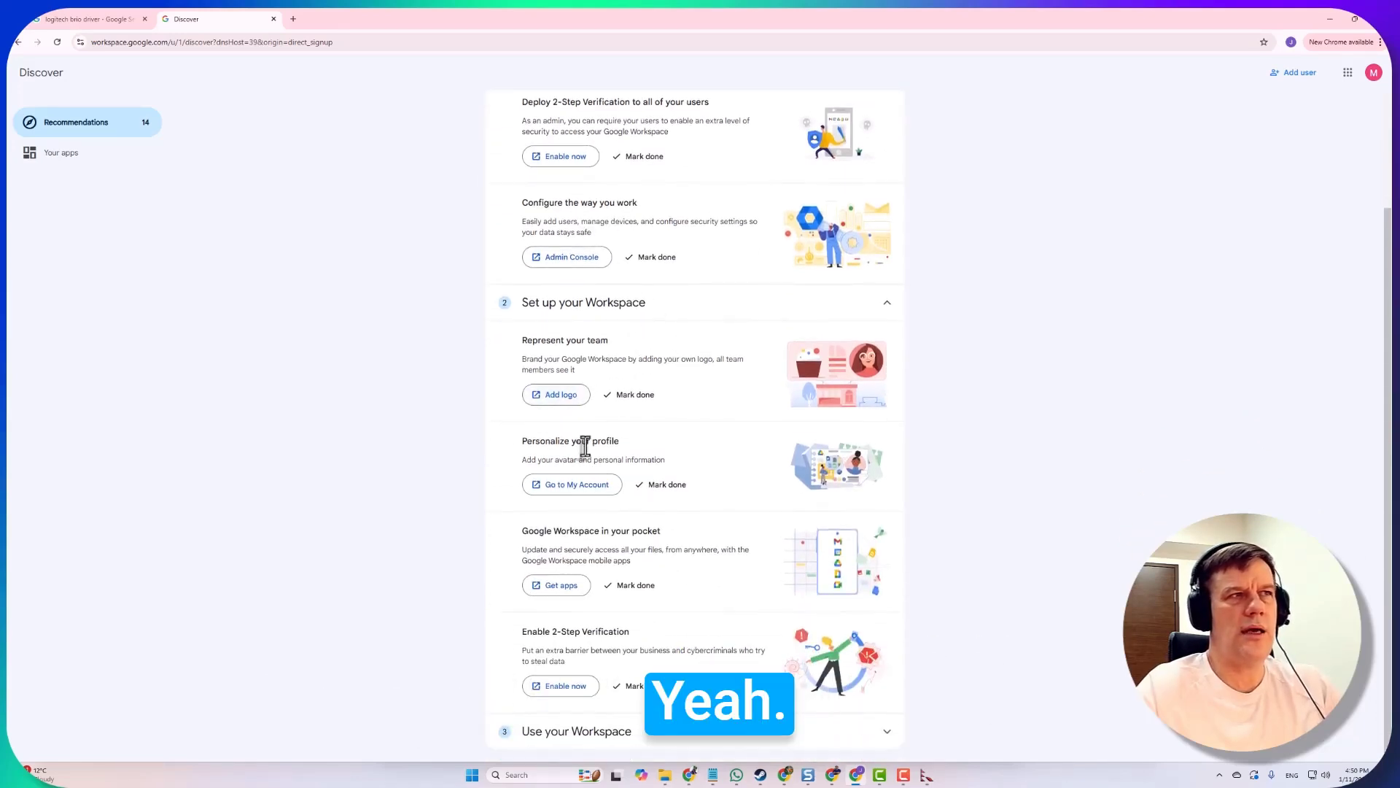
click(885, 308)
click(891, 175)
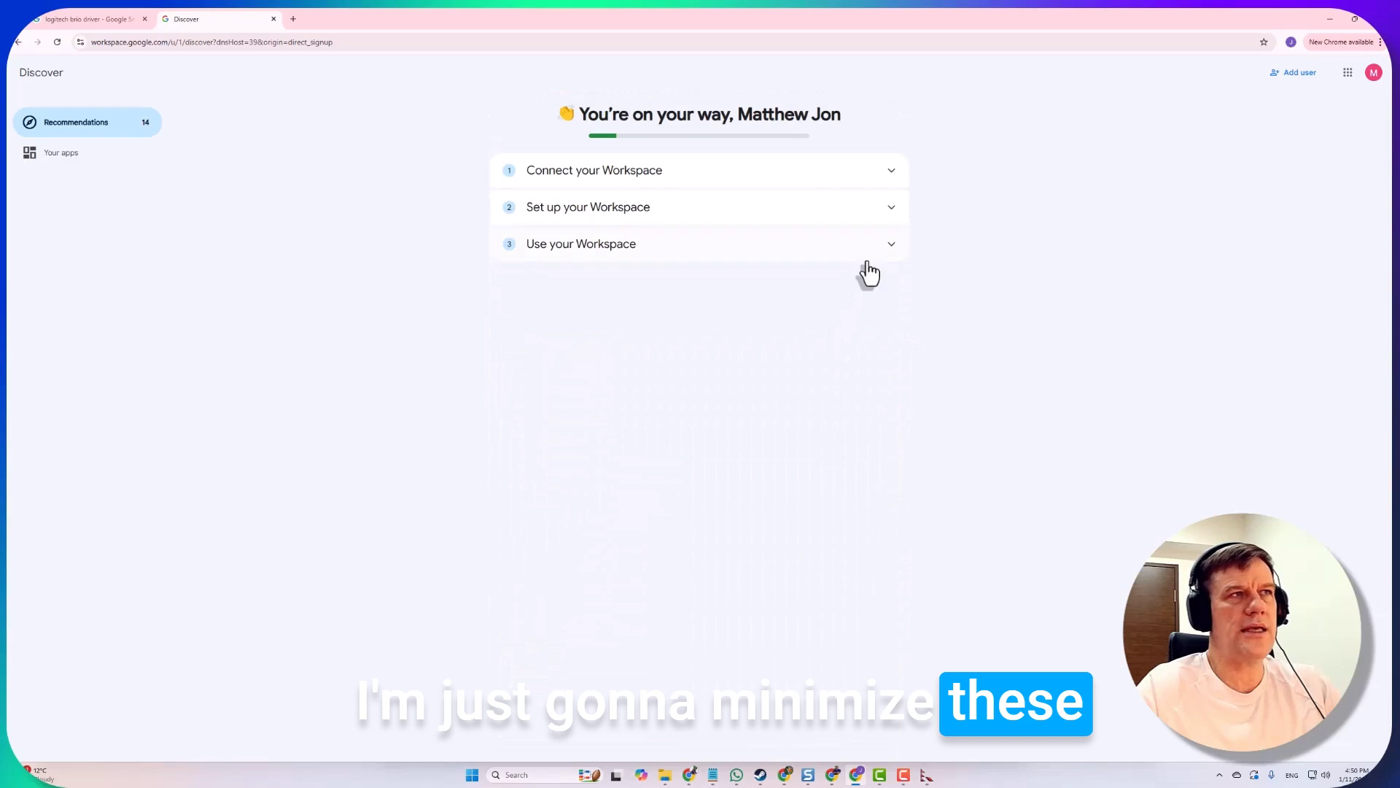
Expand and review the Use your Workspace tasks, then collapse that section
click(888, 248)
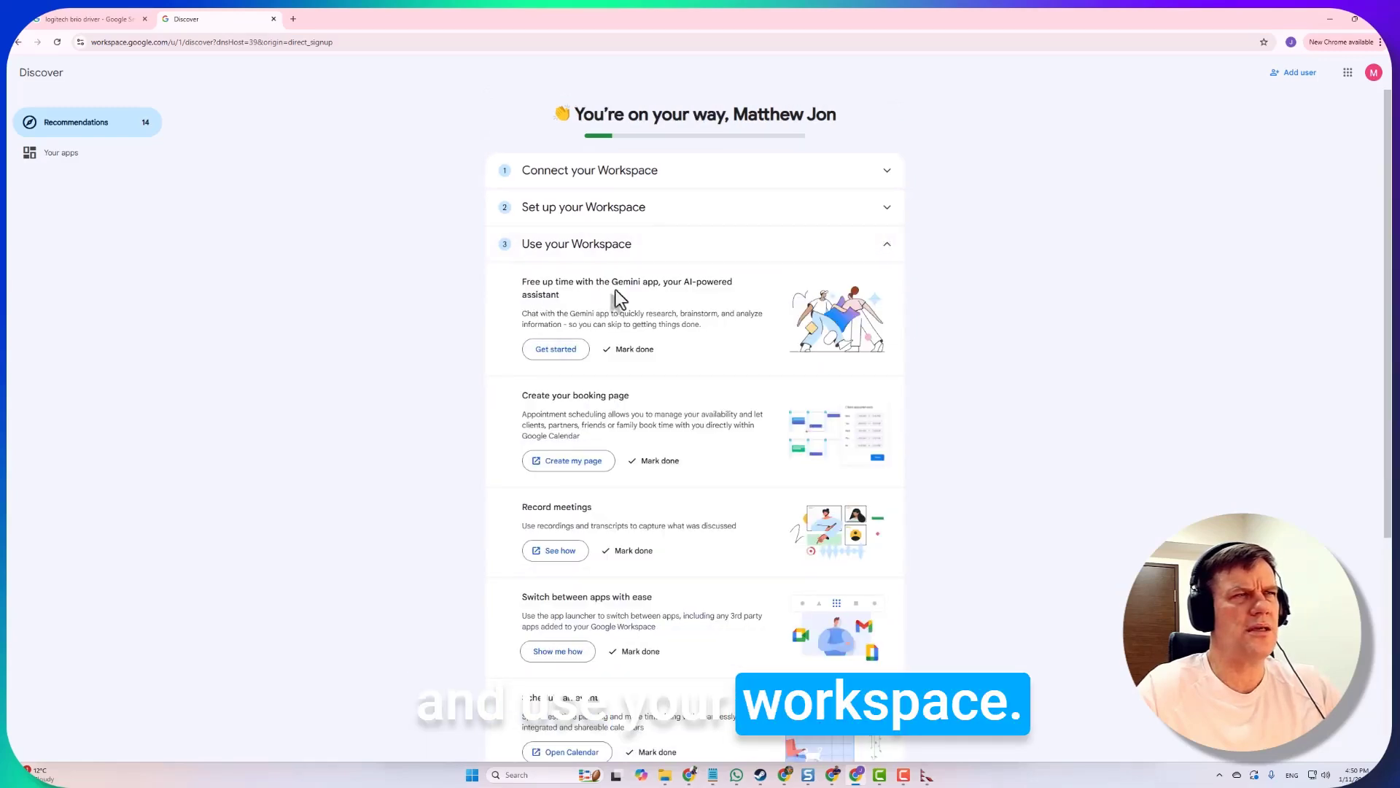
scroll(620, 489, down, 4)
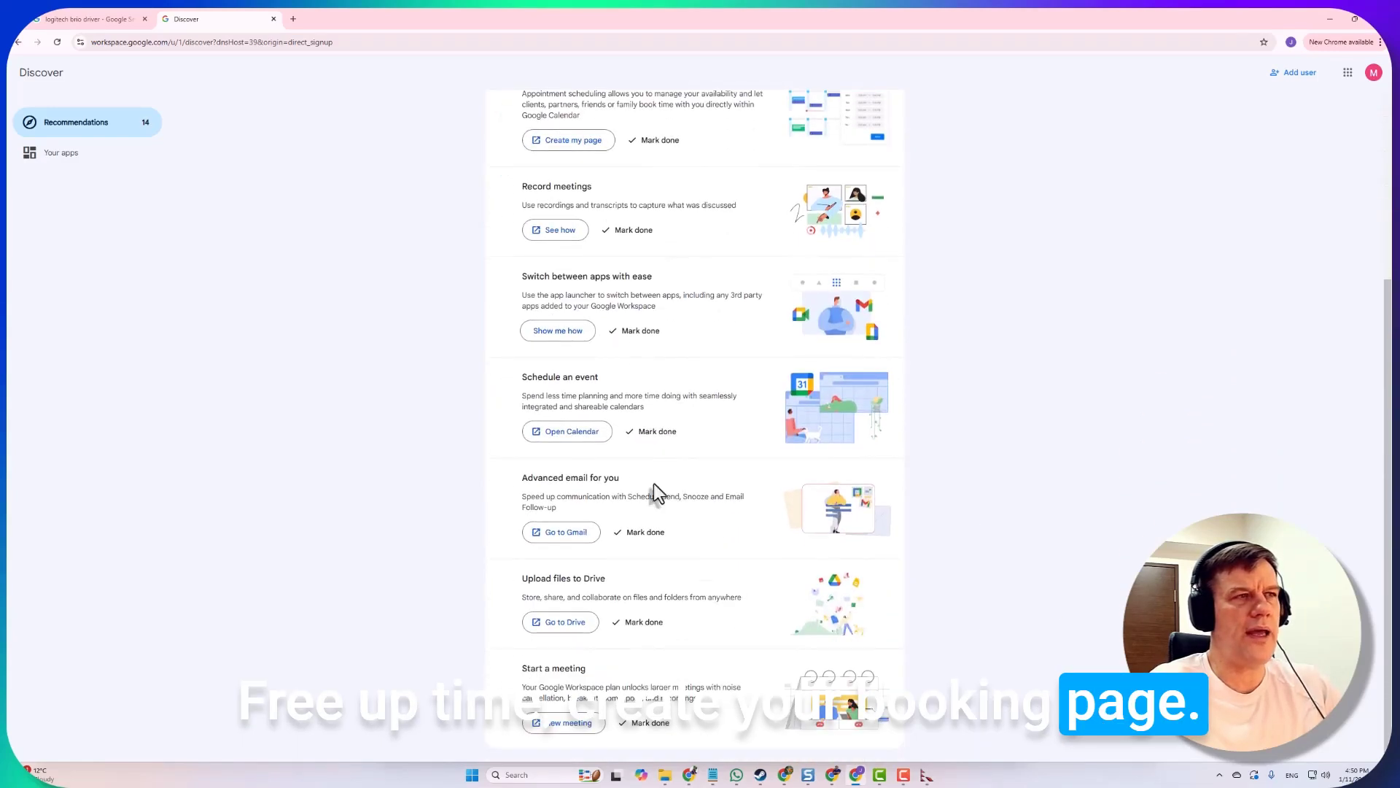
scroll(732, 487, up, 1)
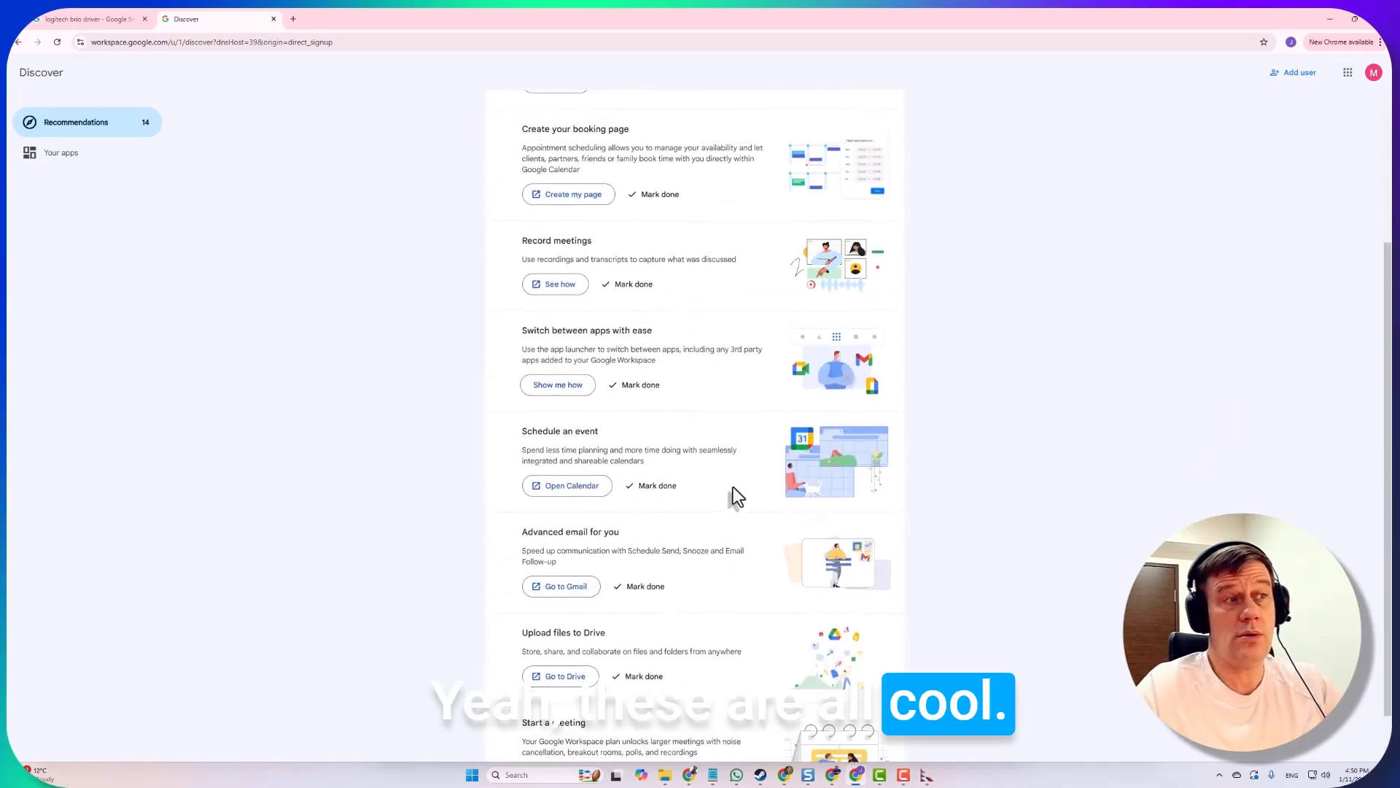
scroll(733, 487, down, 1)
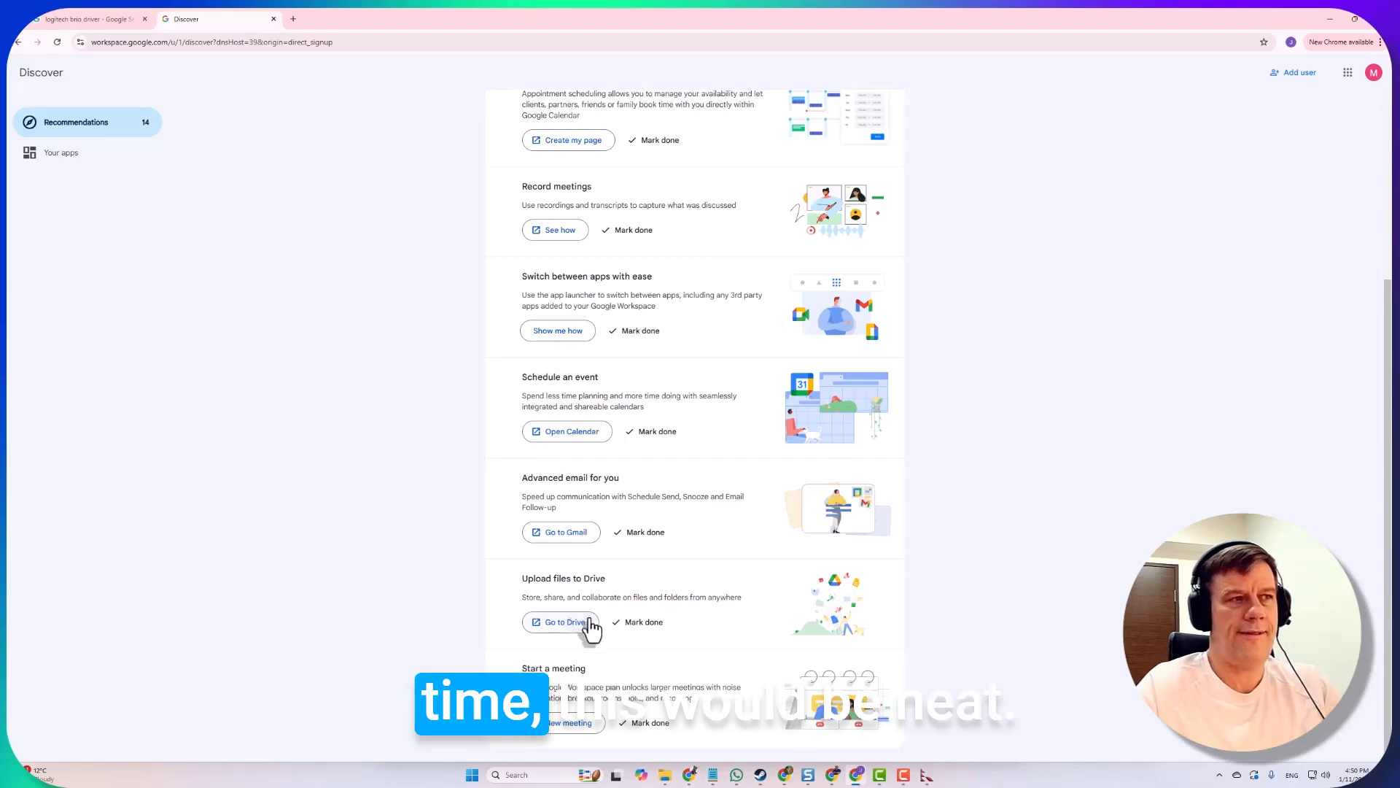
drag(520, 579, 629, 584)
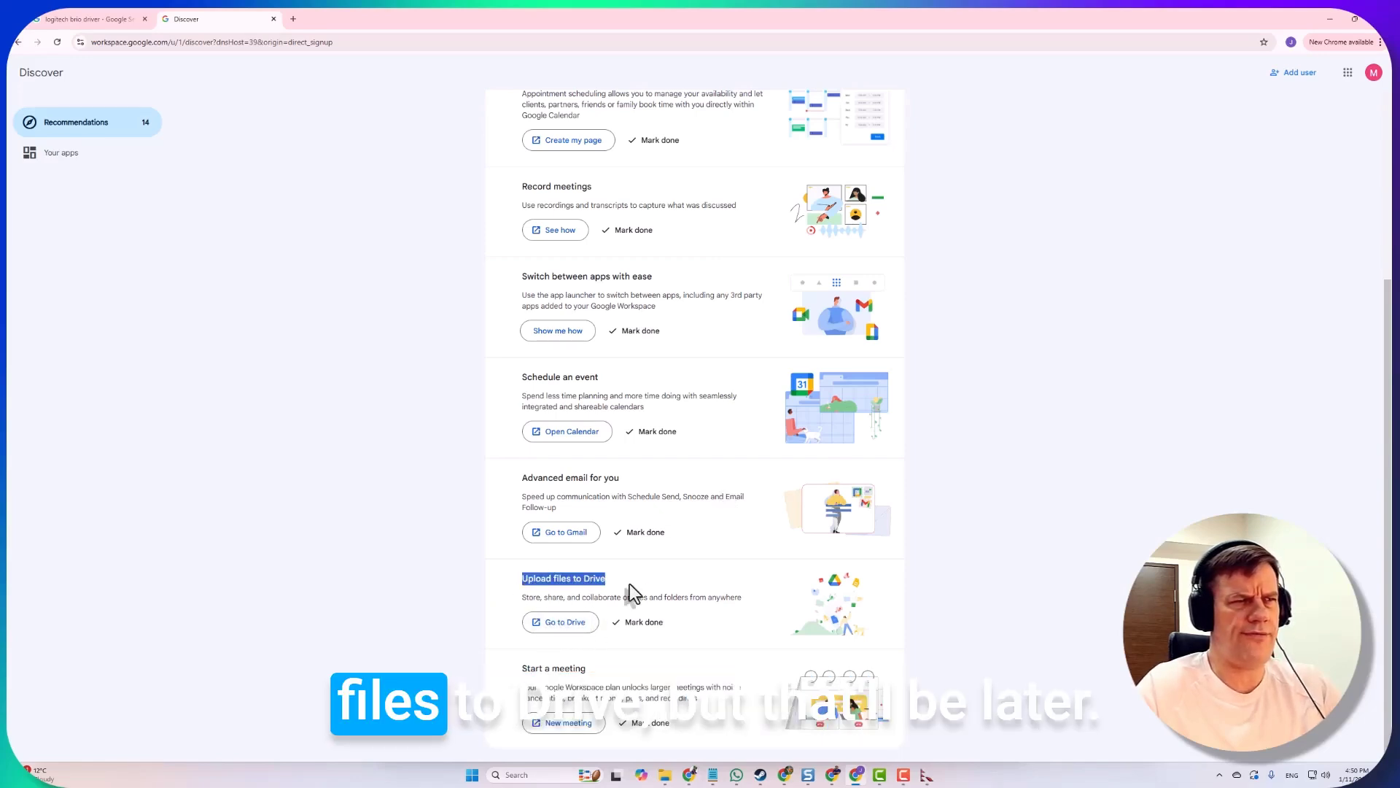
scroll(859, 287, up, 4)
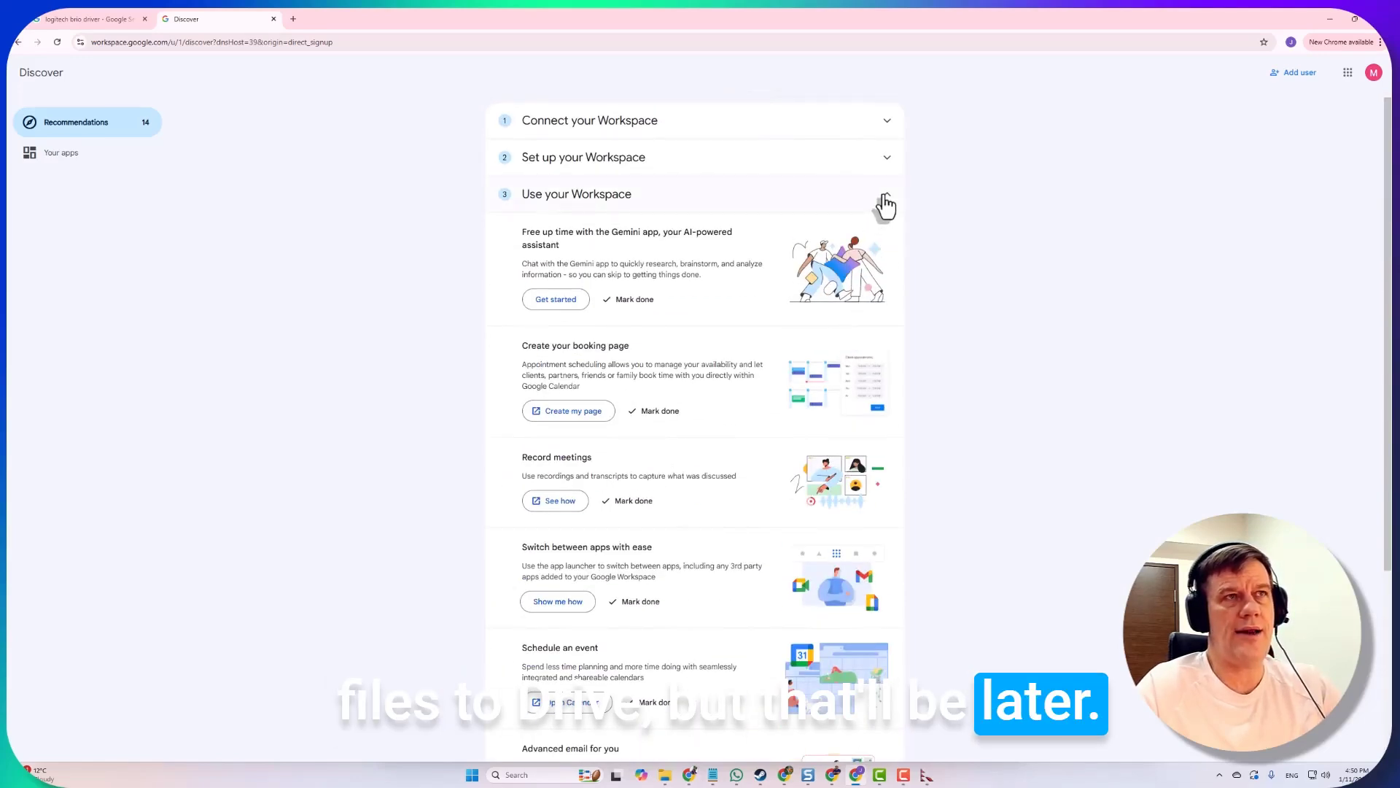
click(886, 195)
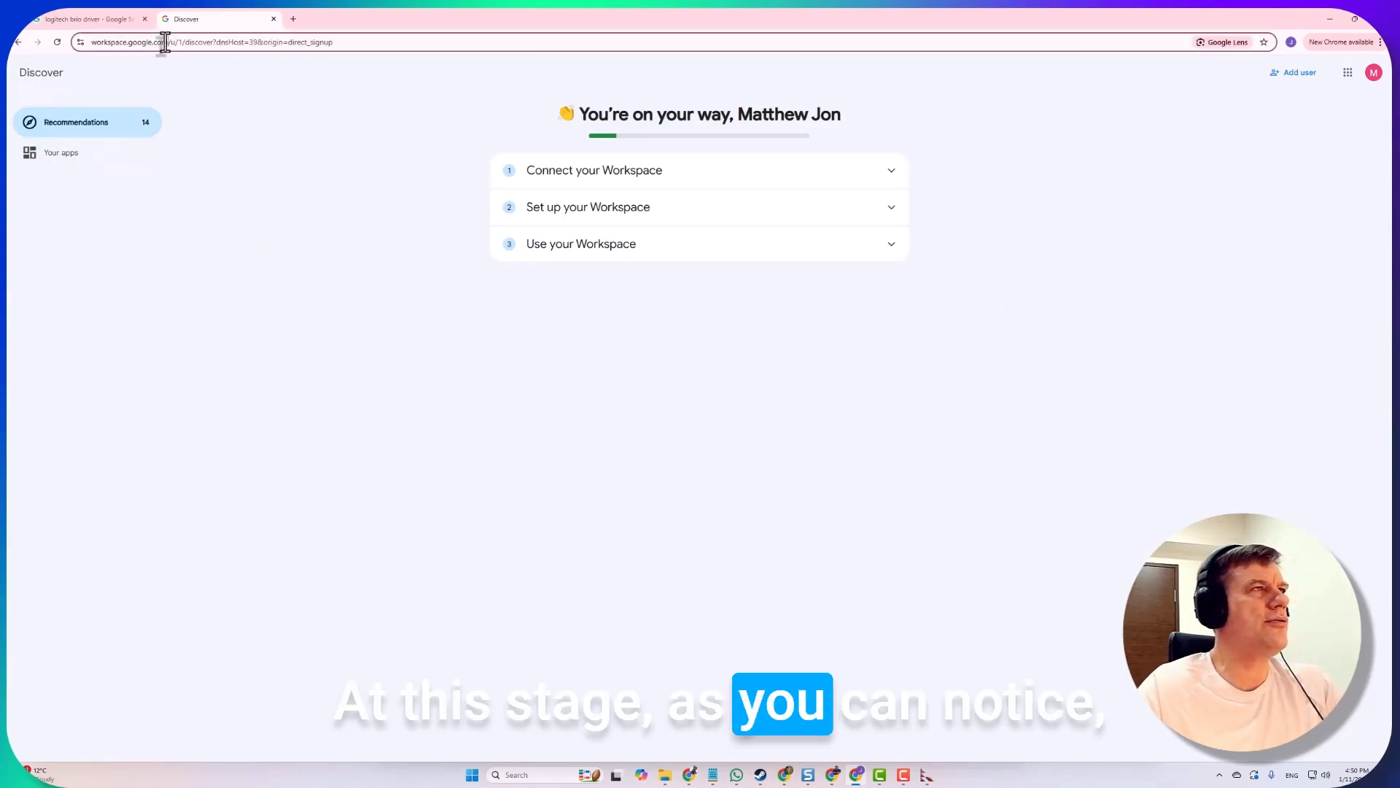
Check the account panel to confirm the jonjones.site business account is signed in
drag(165, 41, 81, 42)
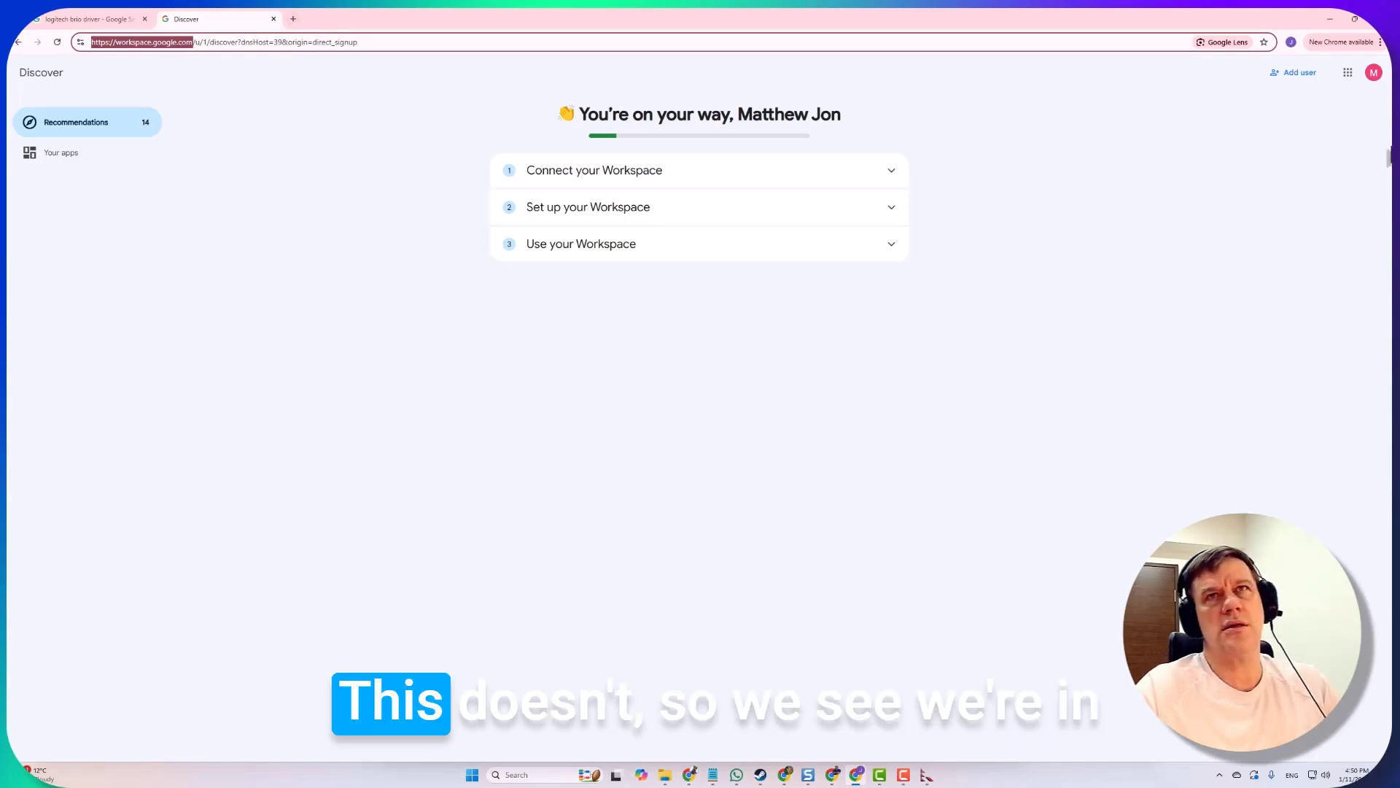
click(1373, 73)
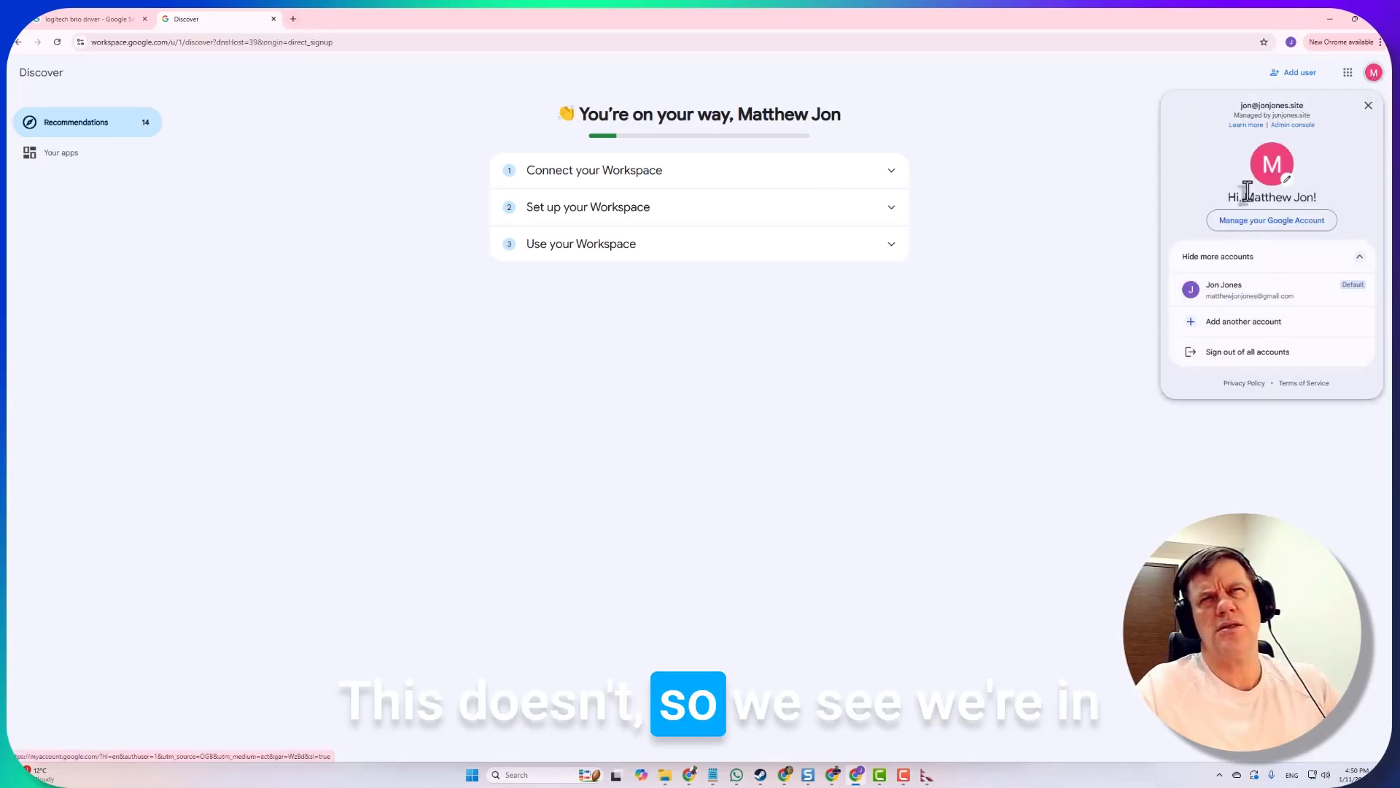
drag(1240, 105, 1306, 106)
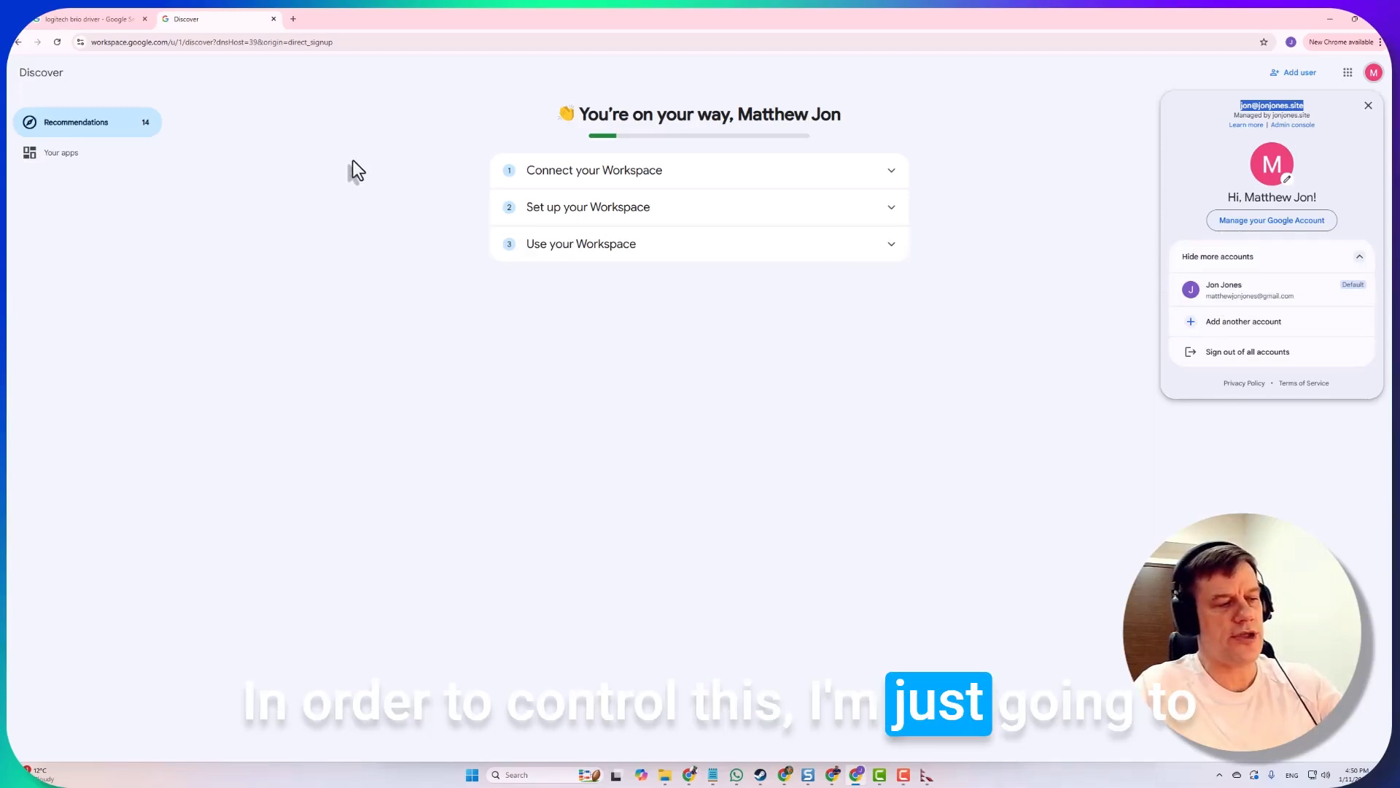
Open admin.google.com in a new tab, sign in as the domain admin, and accept the welcome terms
key(ctrl+t)
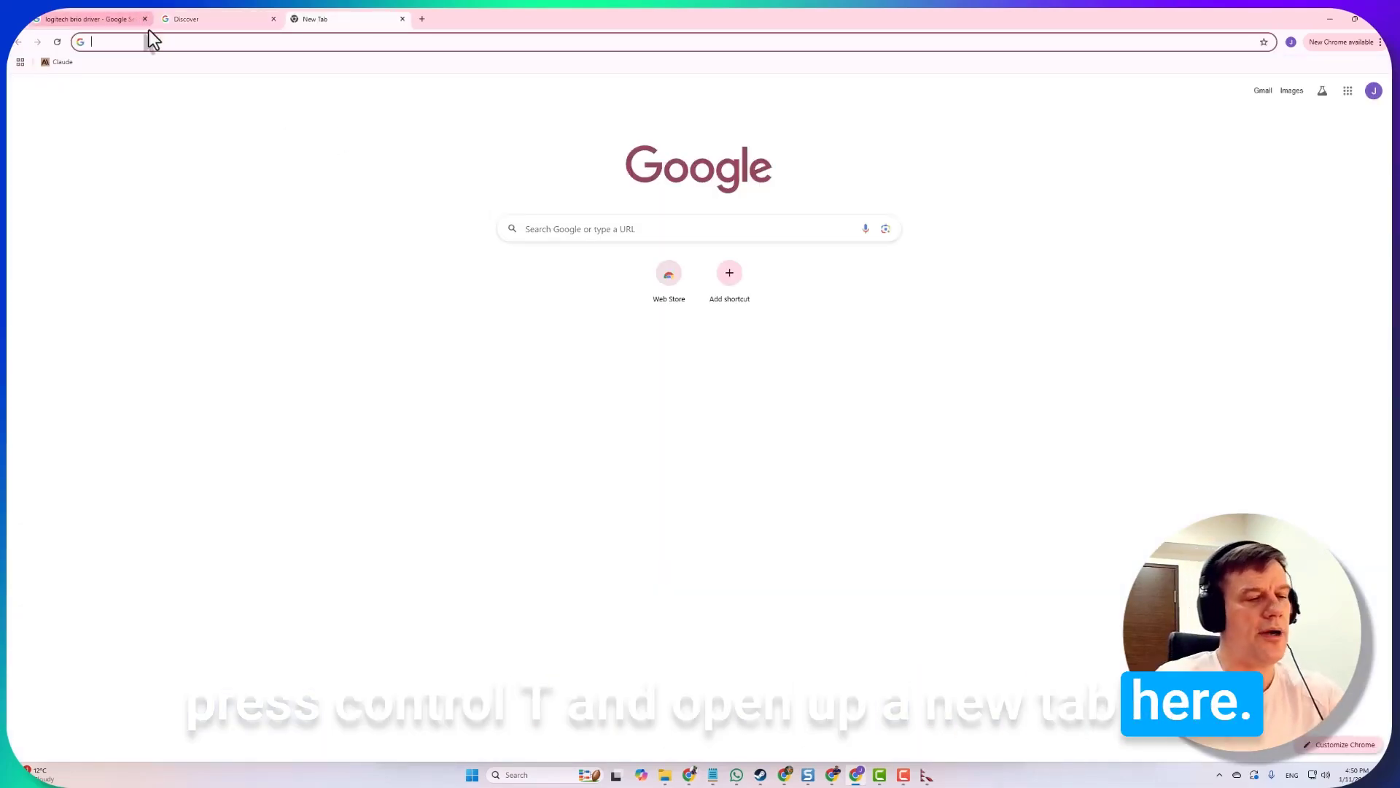
click(146, 38)
text(admin.google)
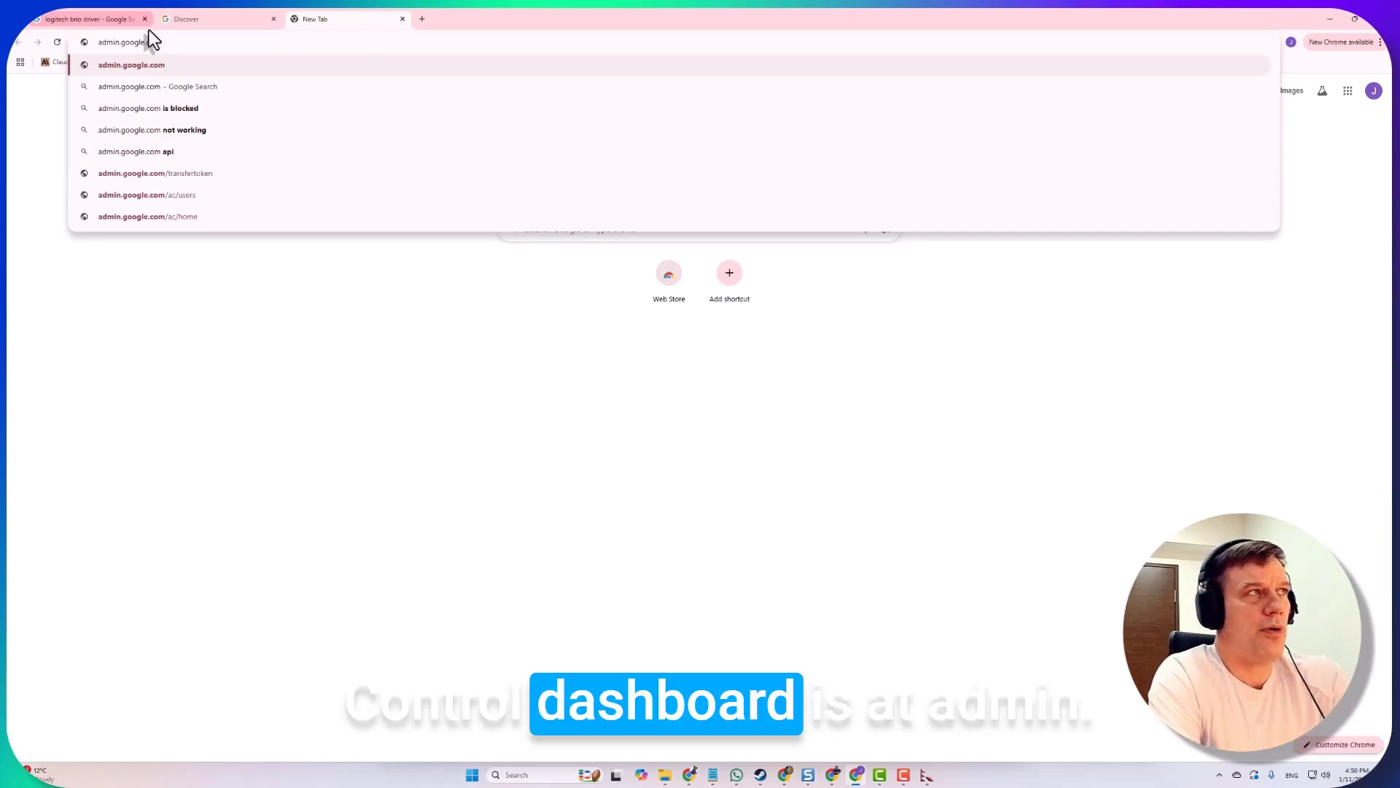
key(Return)
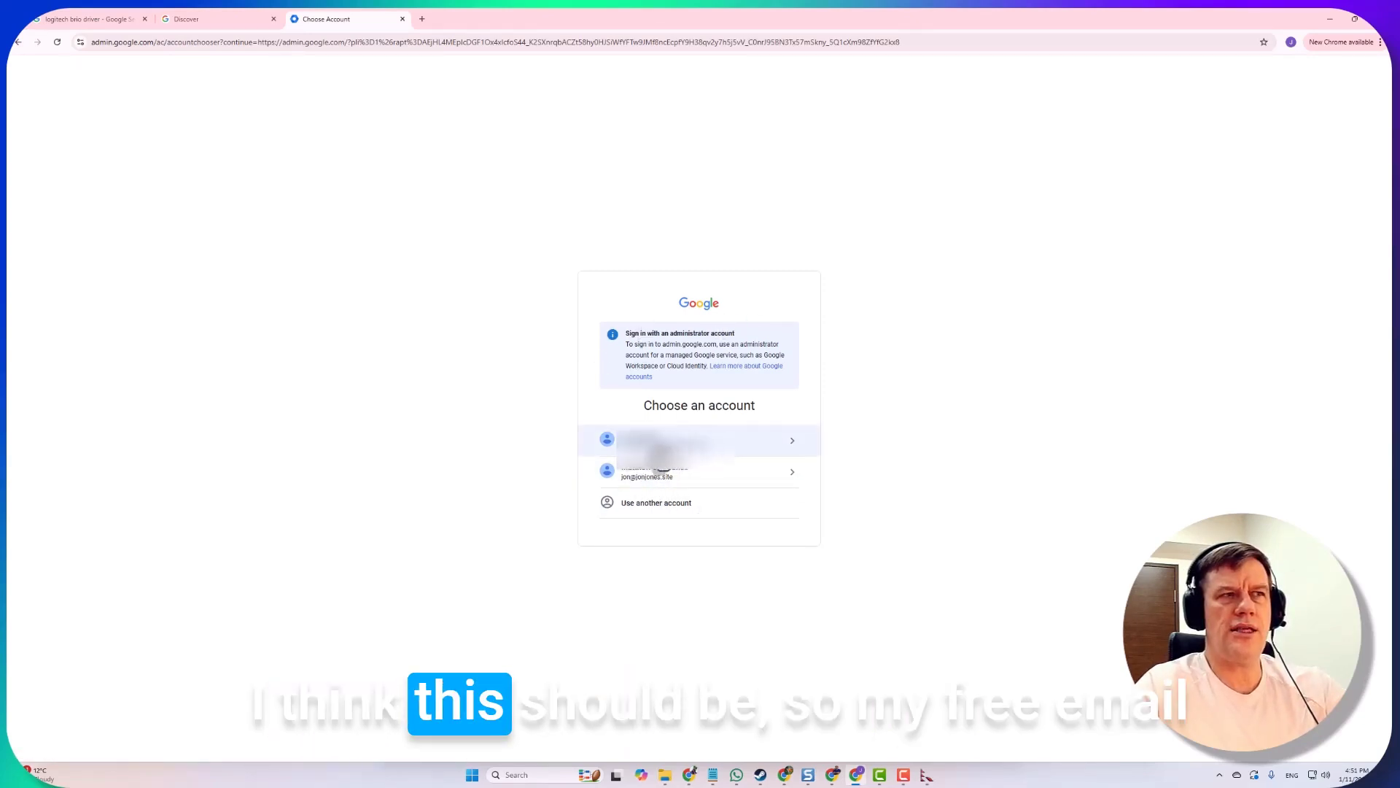
click(660, 440)
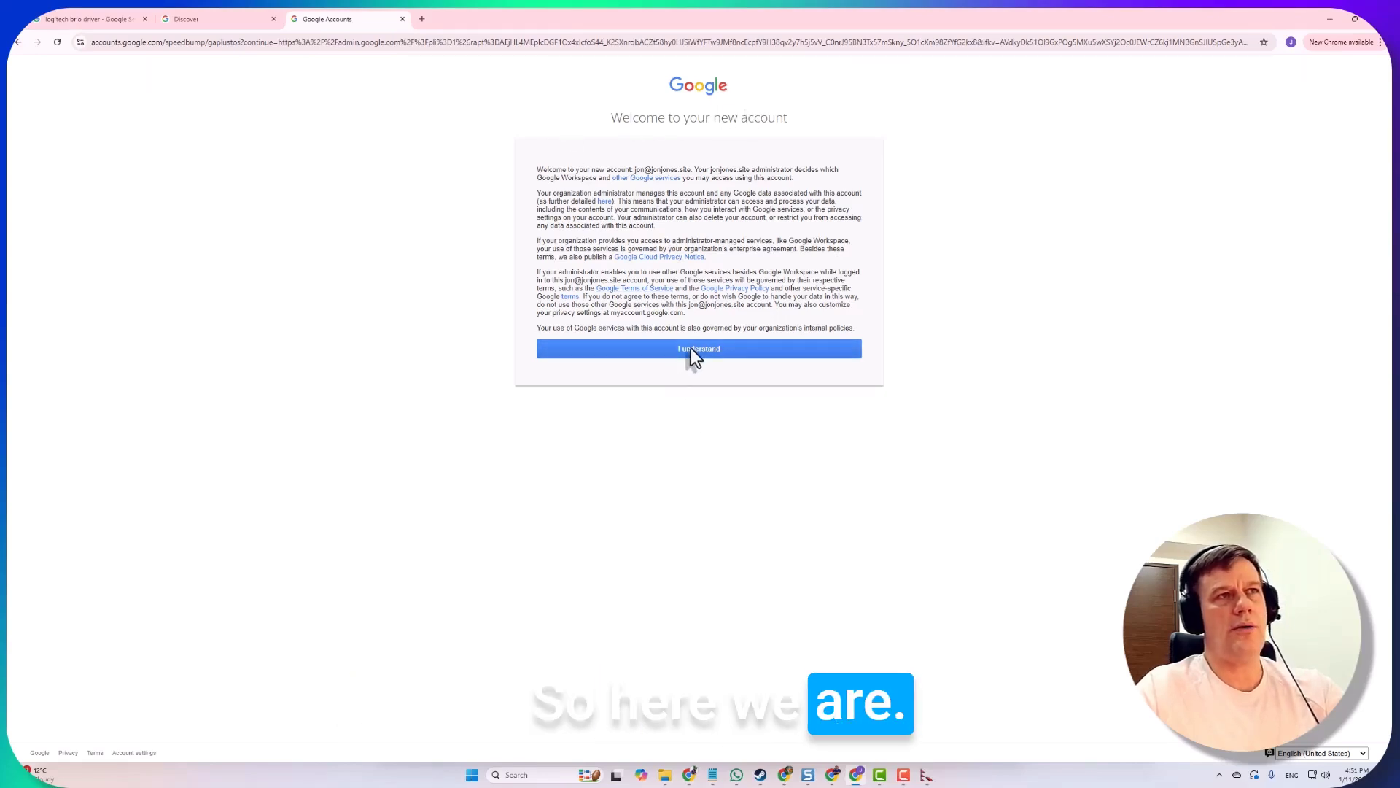
click(690, 349)
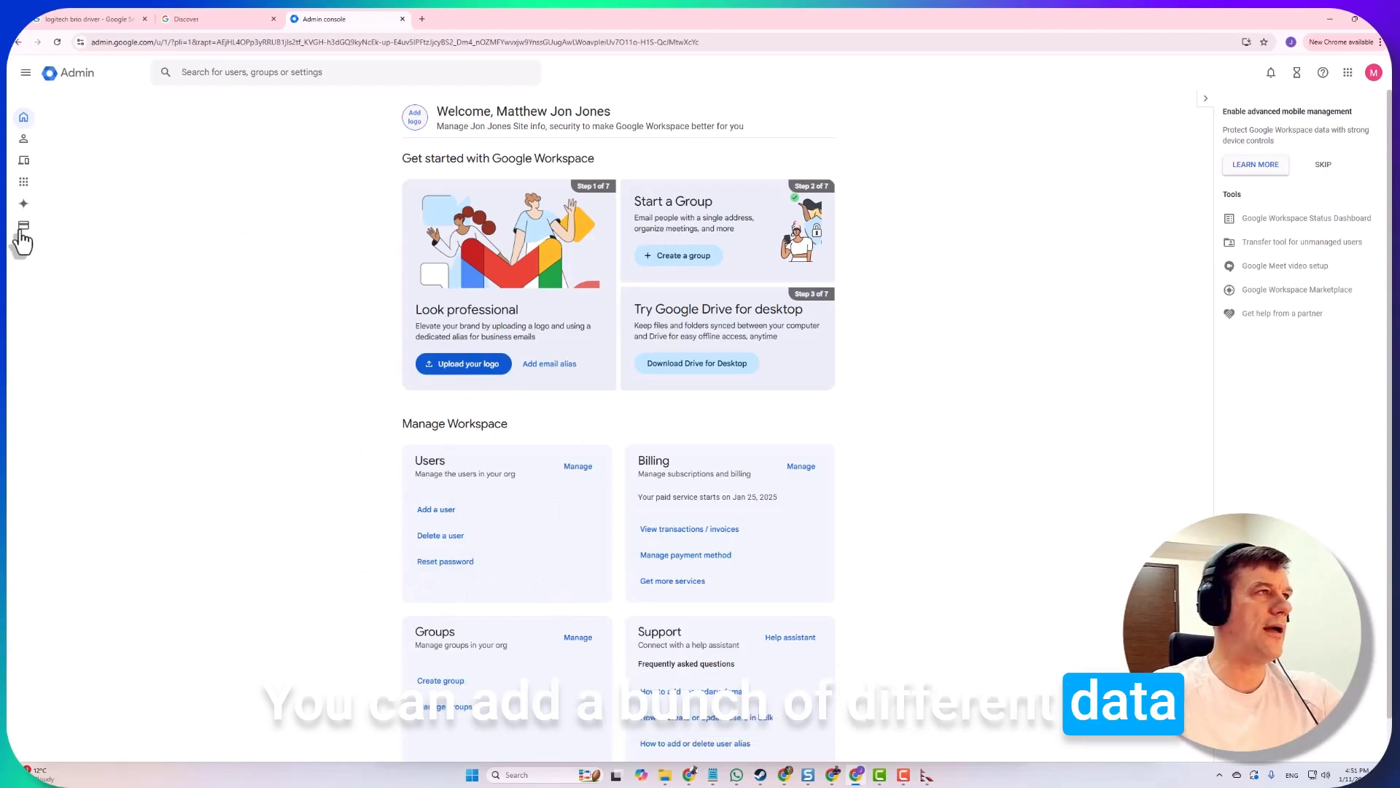
Open Billing > Subscriptions showing Business Standard with paid service starting in 13 days
mouse_move(23, 237)
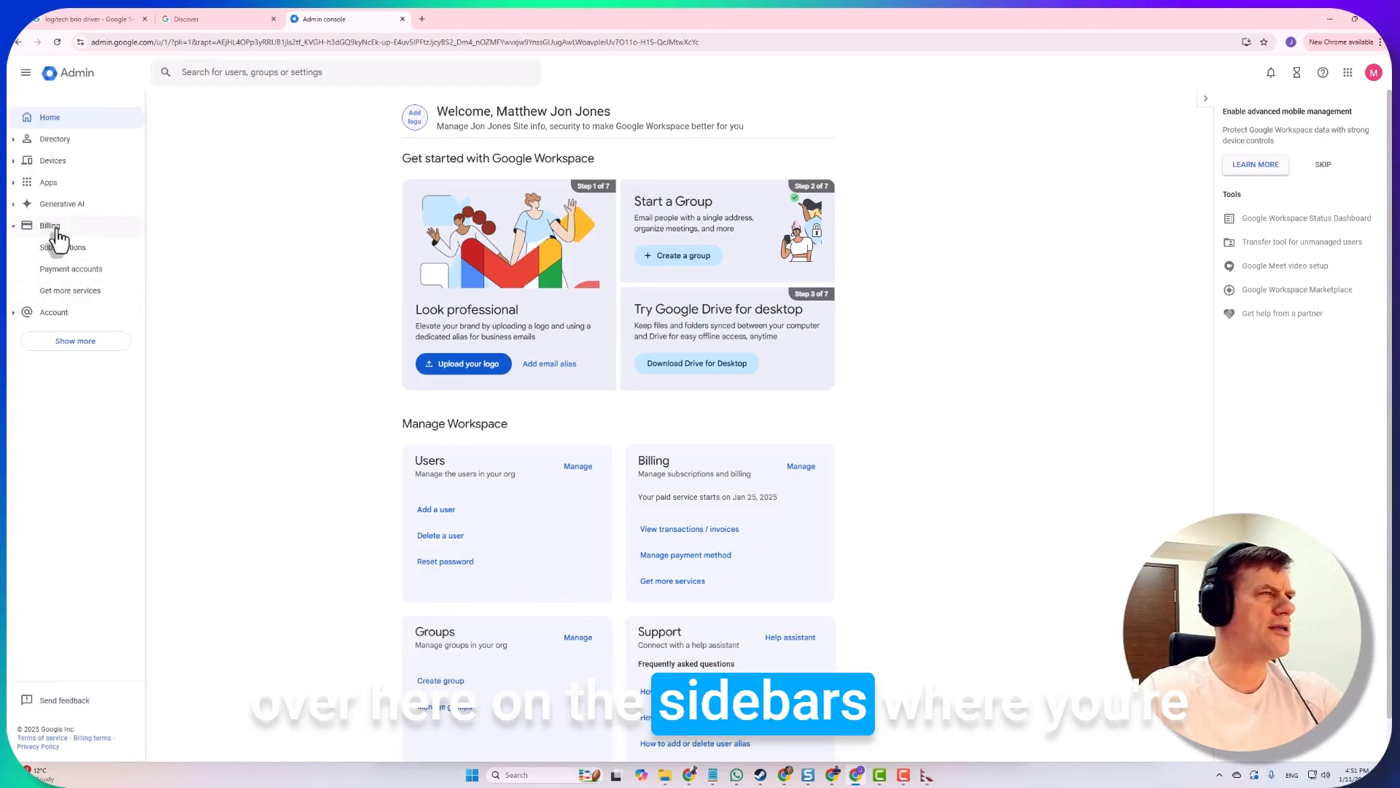
click(22, 313)
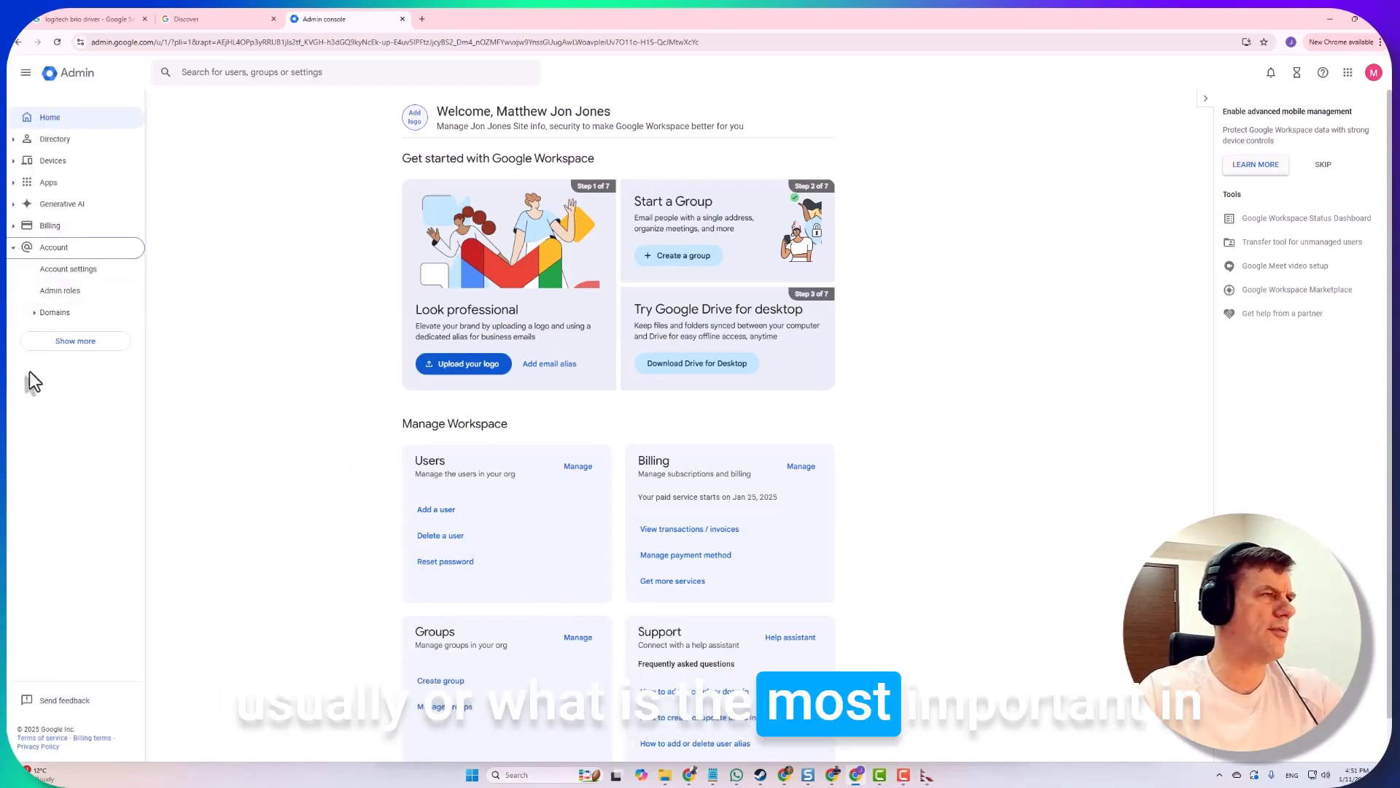
click(37, 226)
click(45, 248)
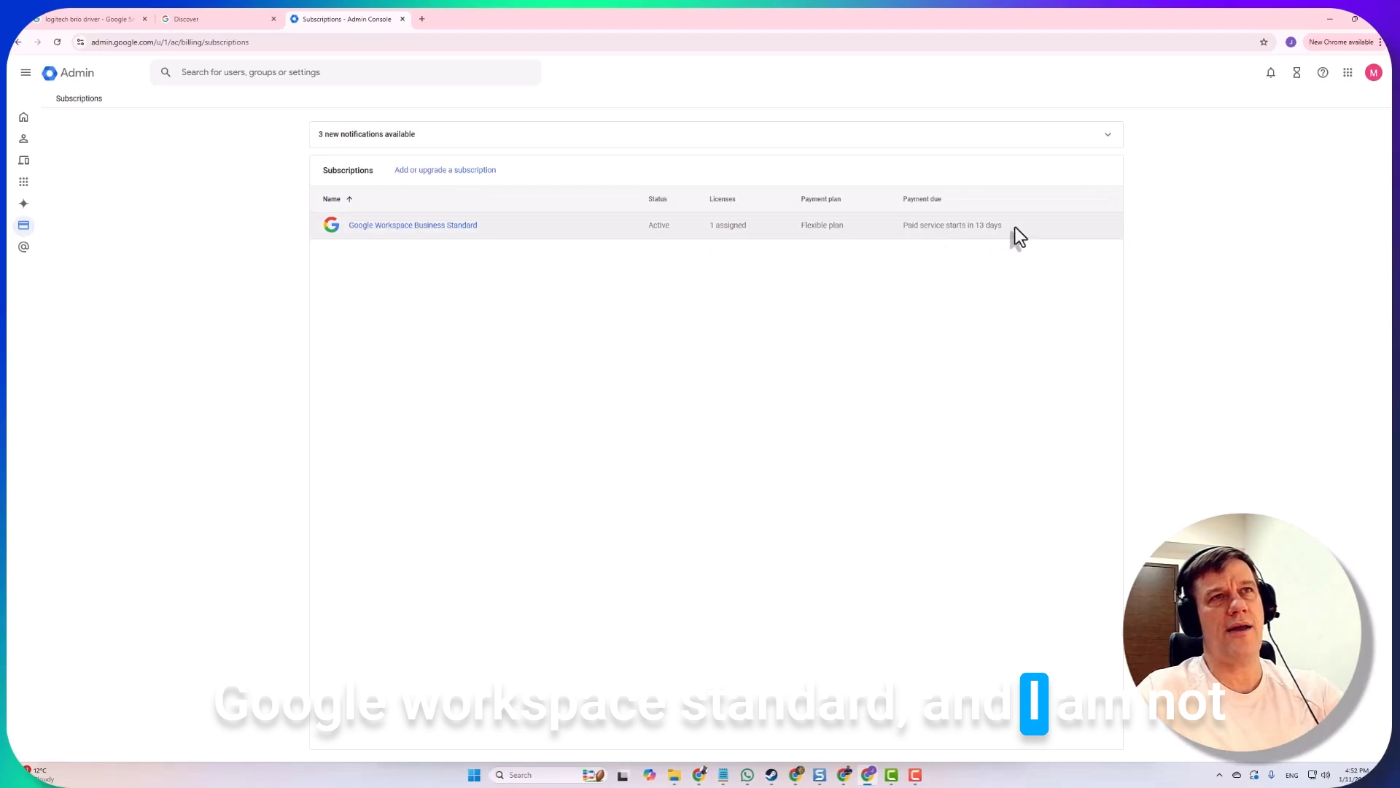
drag(1010, 228, 904, 227)
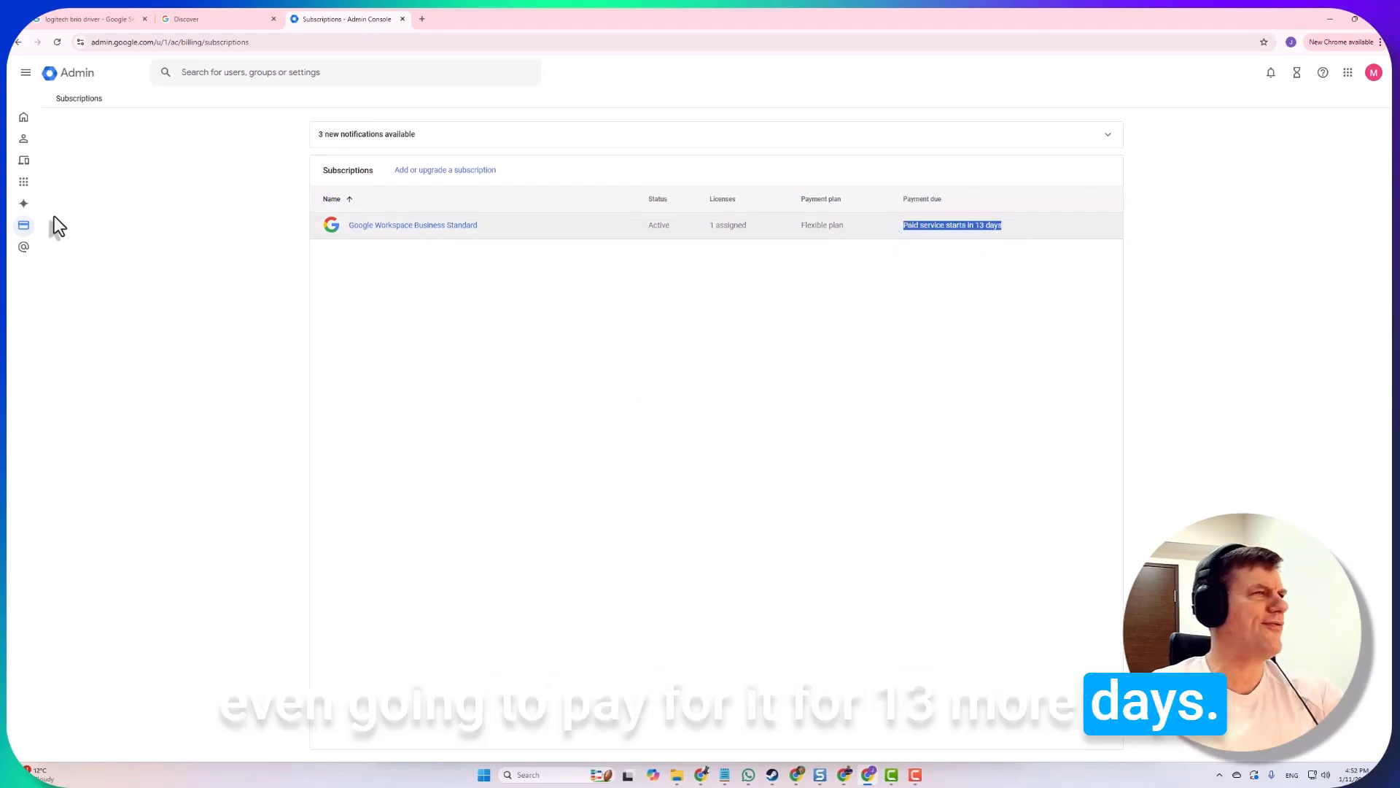
Expand Account > Domains, then search the admin console for 'user'
click(24, 250)
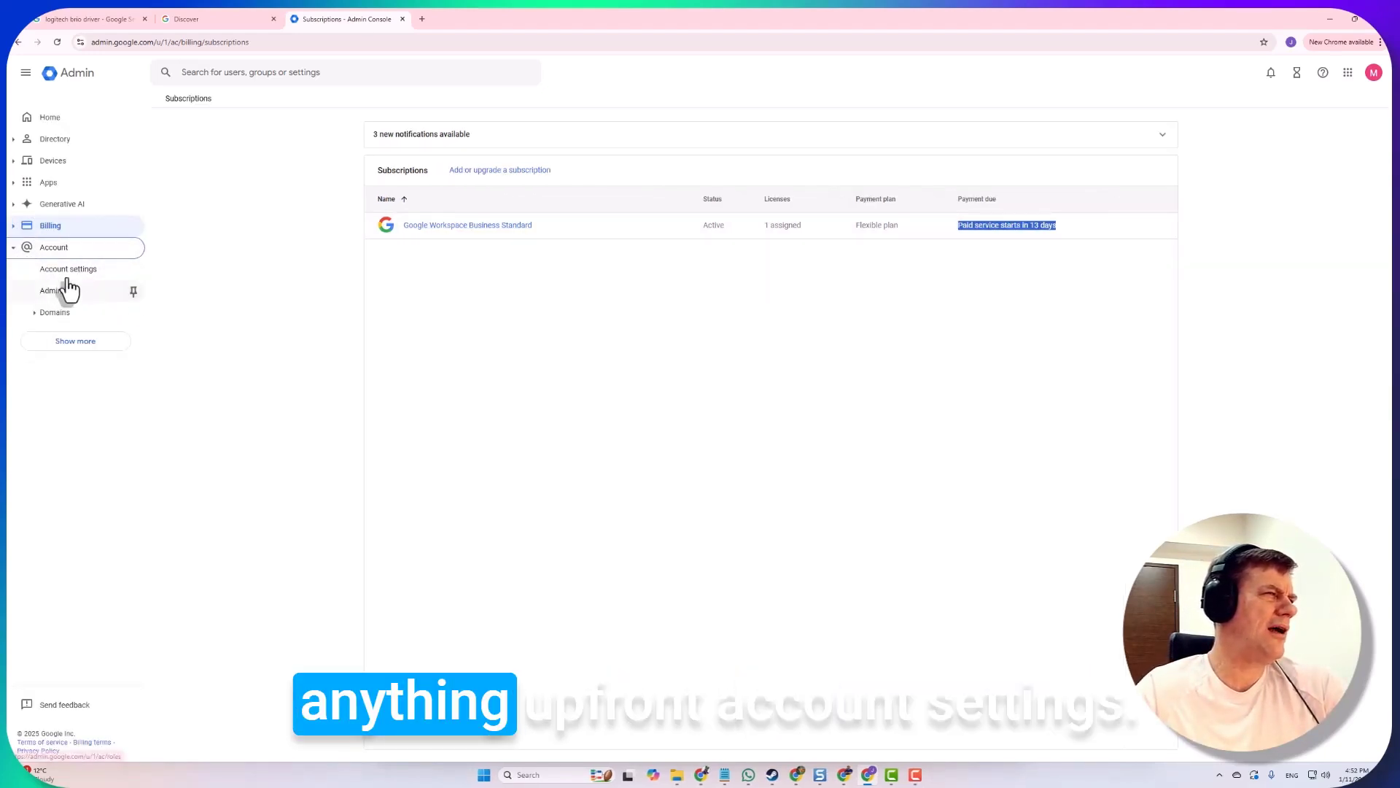
click(35, 315)
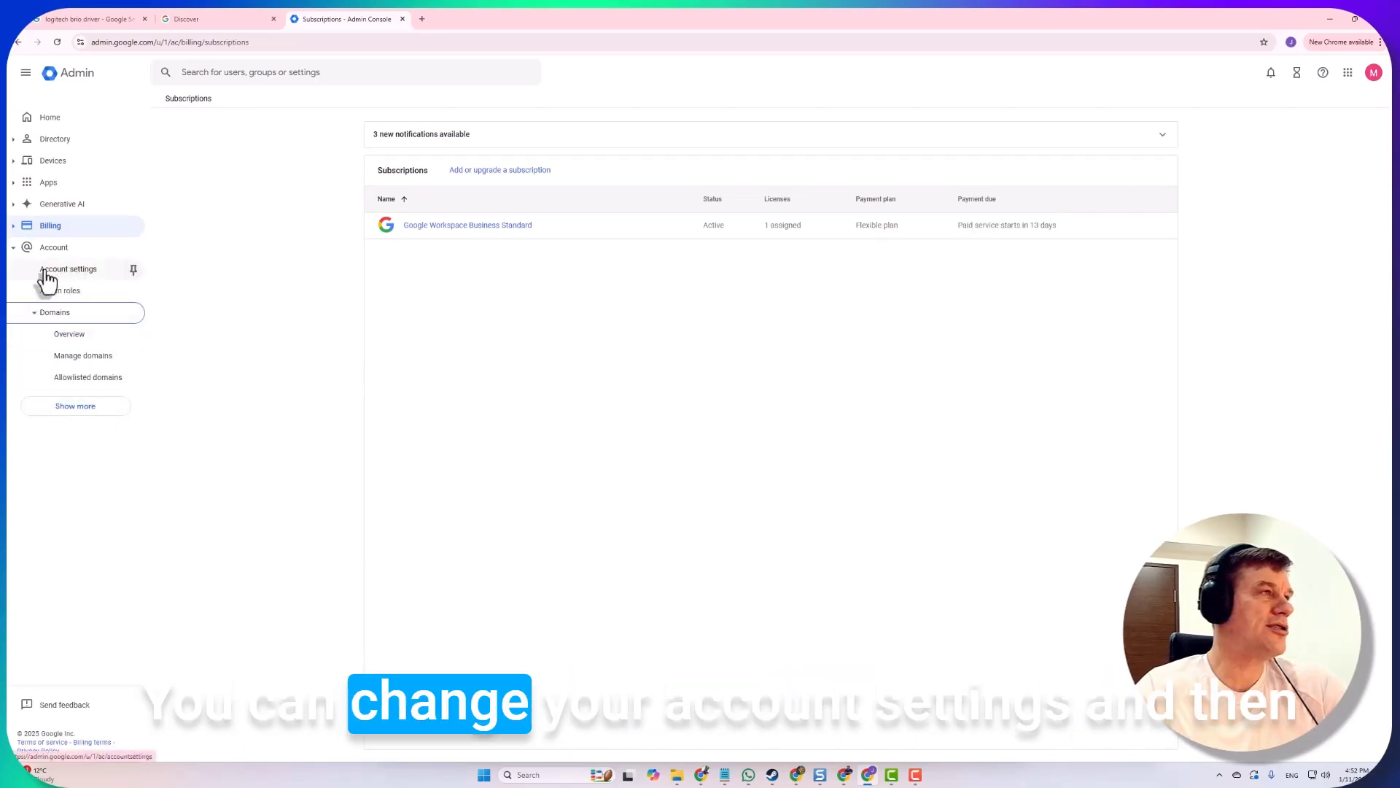
click(261, 69)
text(user)
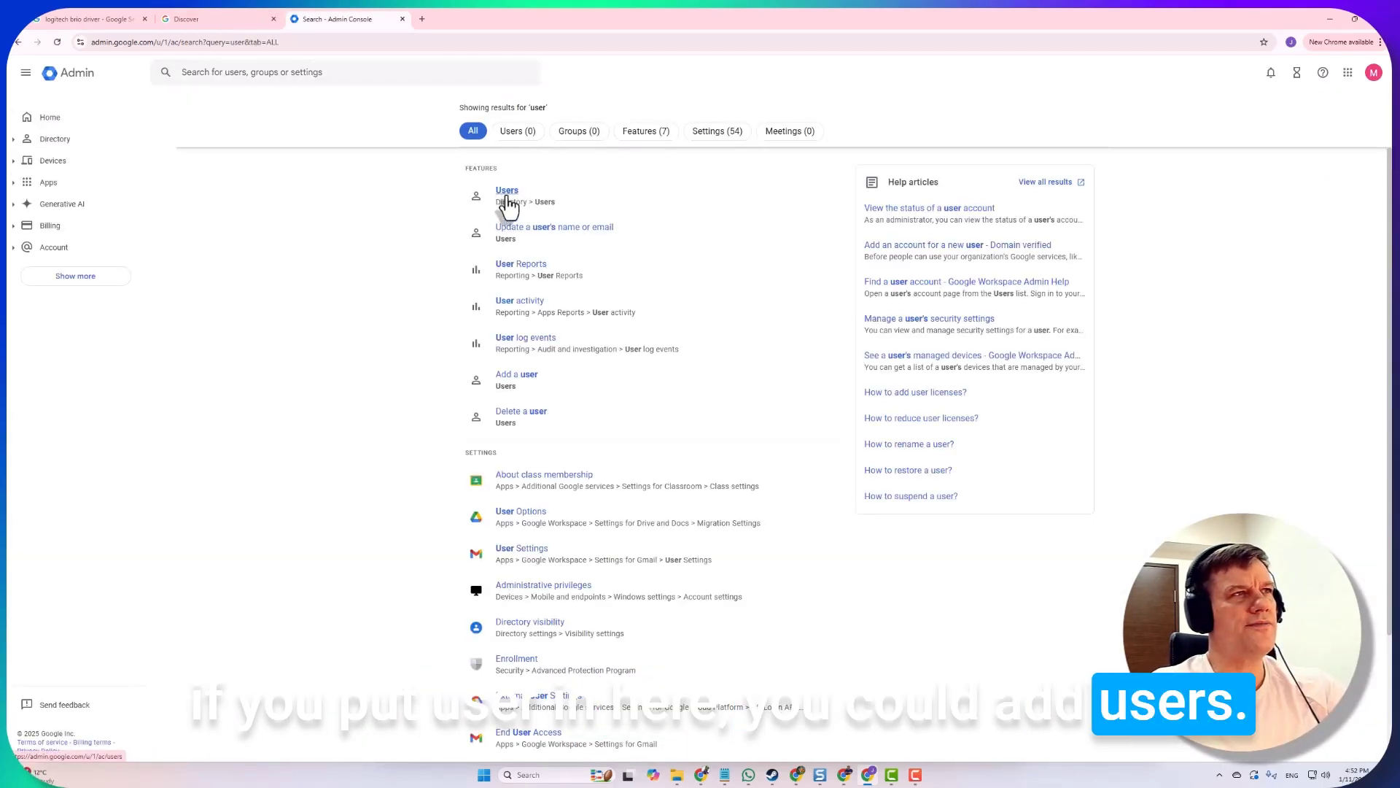
Open the Users feature from the 'user' search results to view the single active user
click(507, 193)
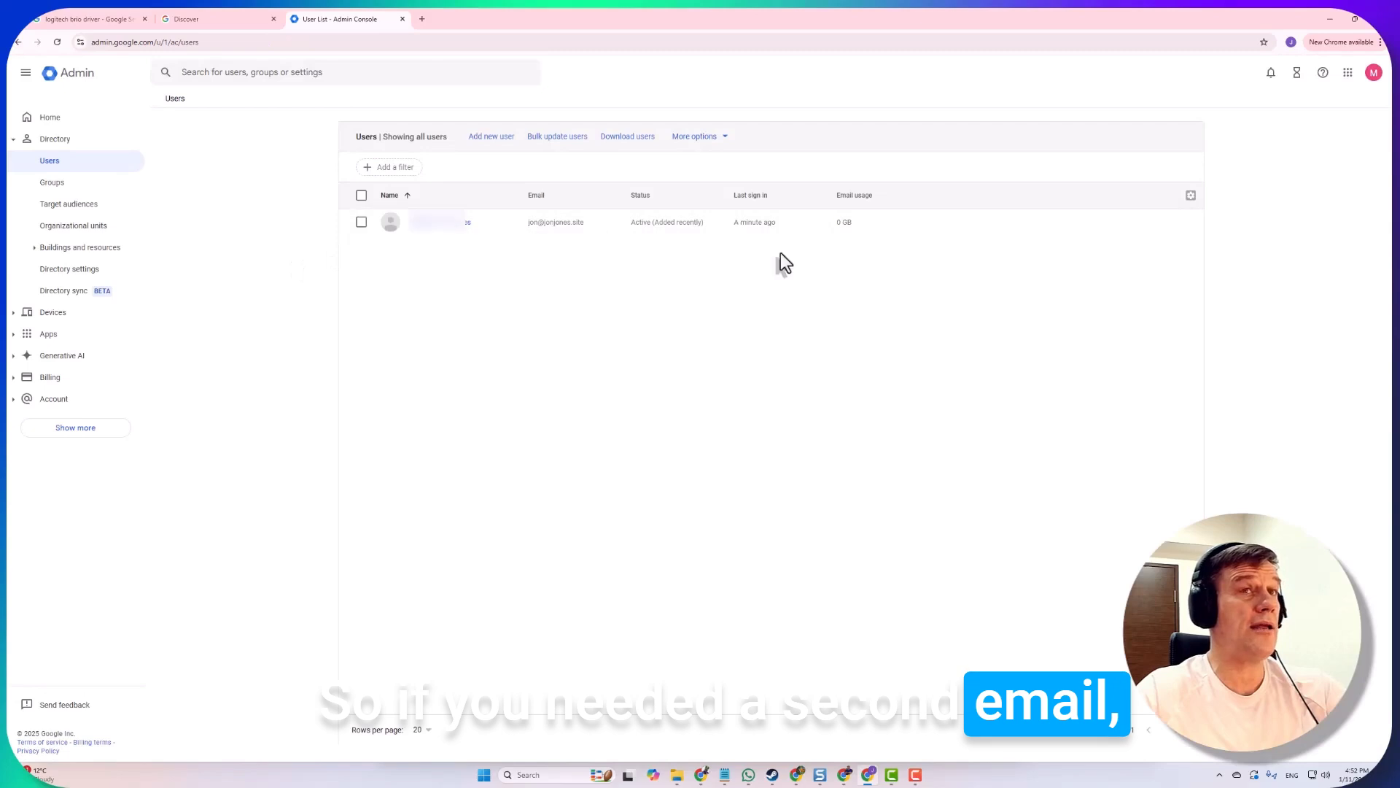